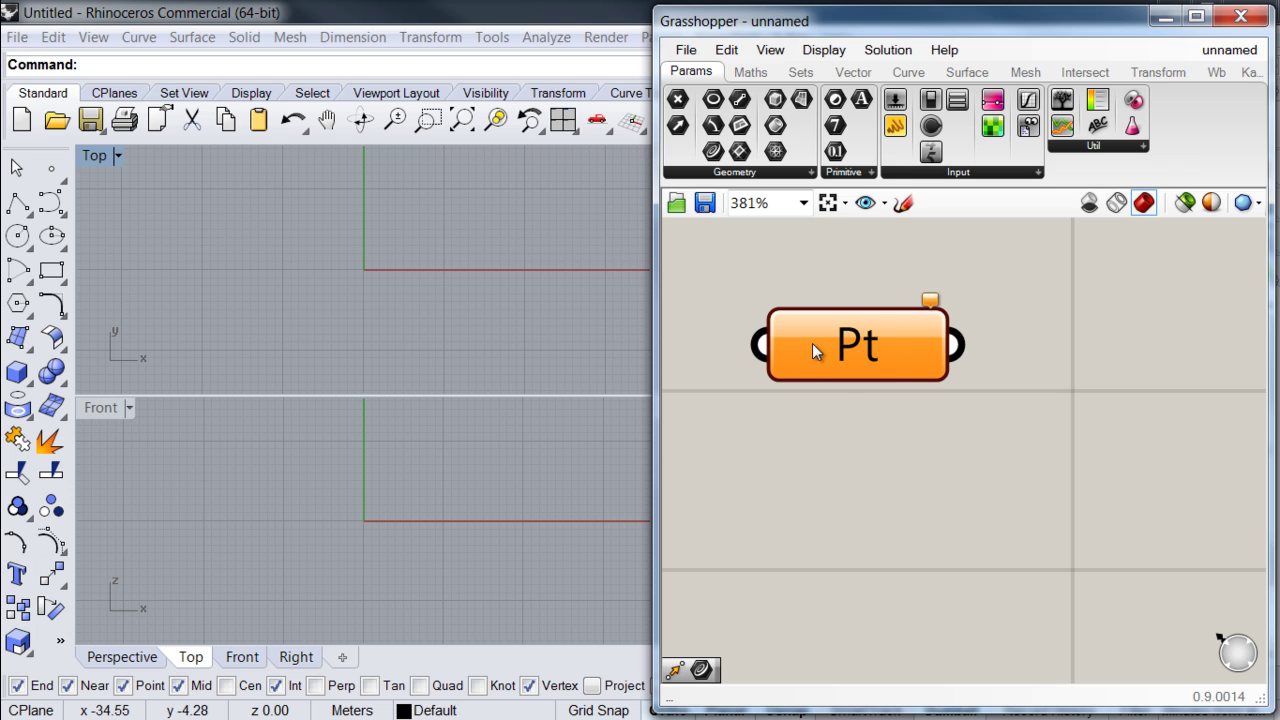
Add a 4Point Surface component to the canvas beside the existing Pt parameter.
mouse_move(888, 352)
click(966, 72)
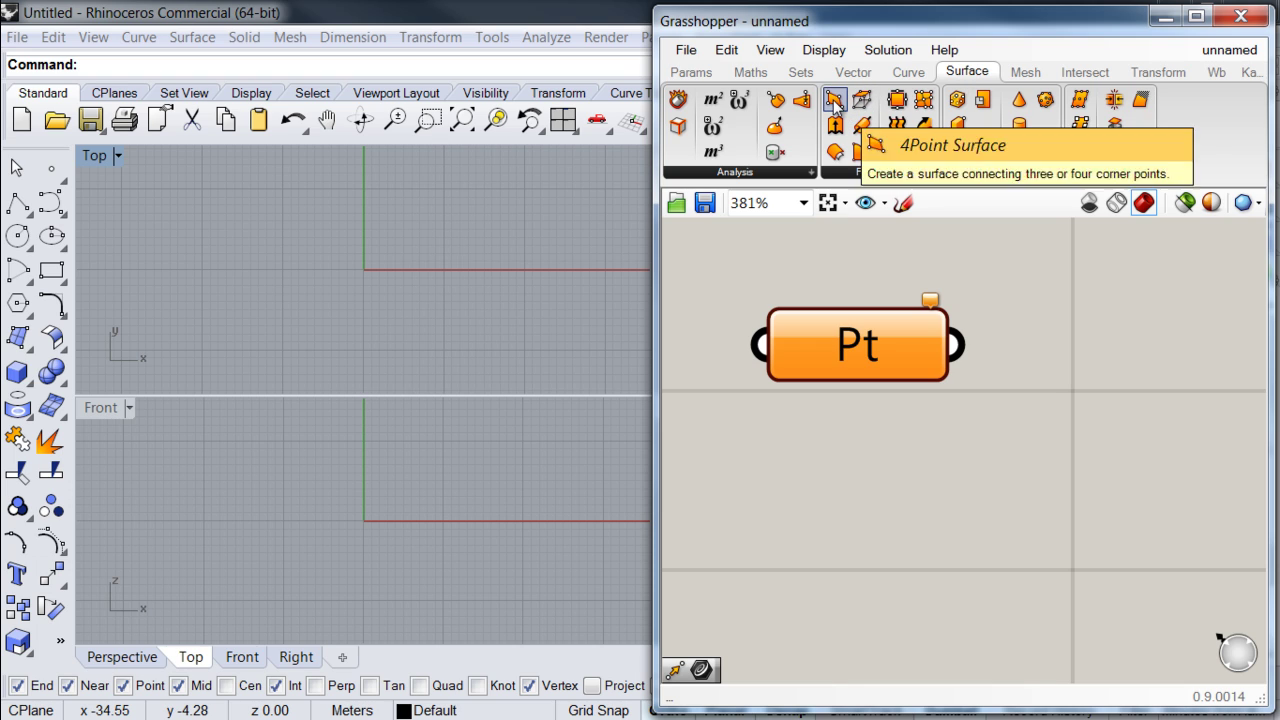
drag(833, 104, 881, 135)
drag(1157, 355, 1157, 356)
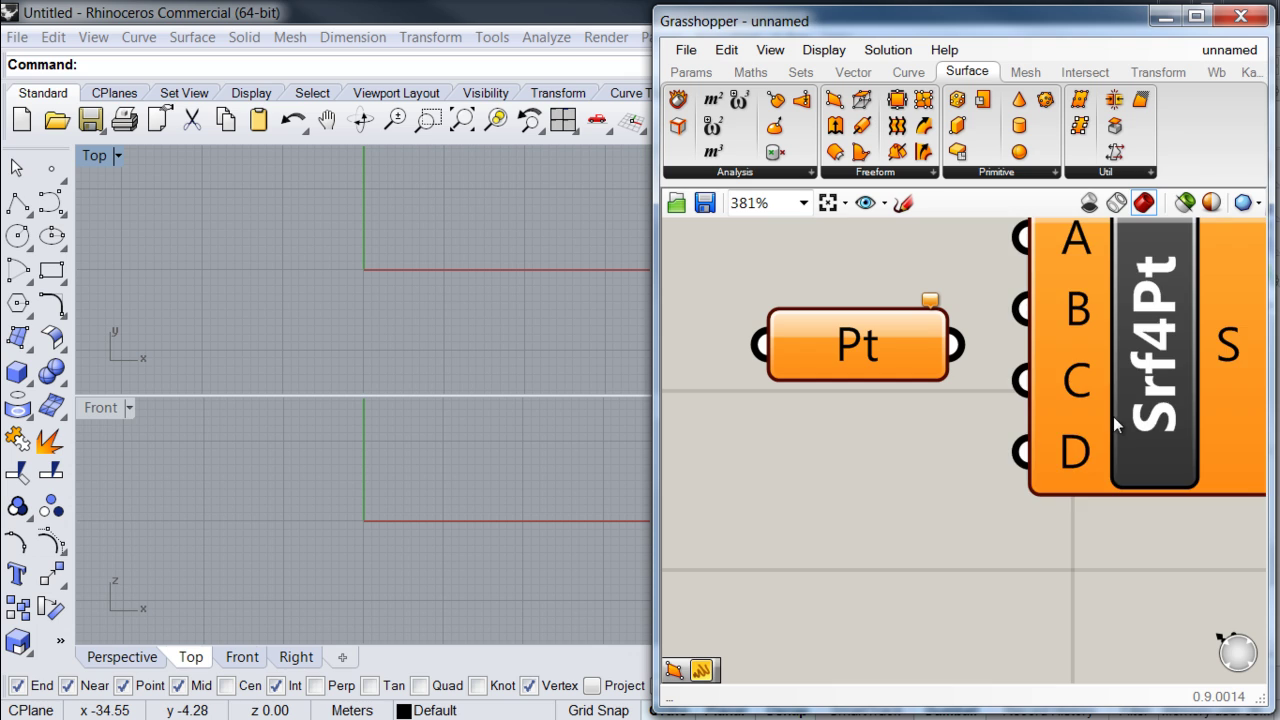
scroll(1071, 449, down, 2)
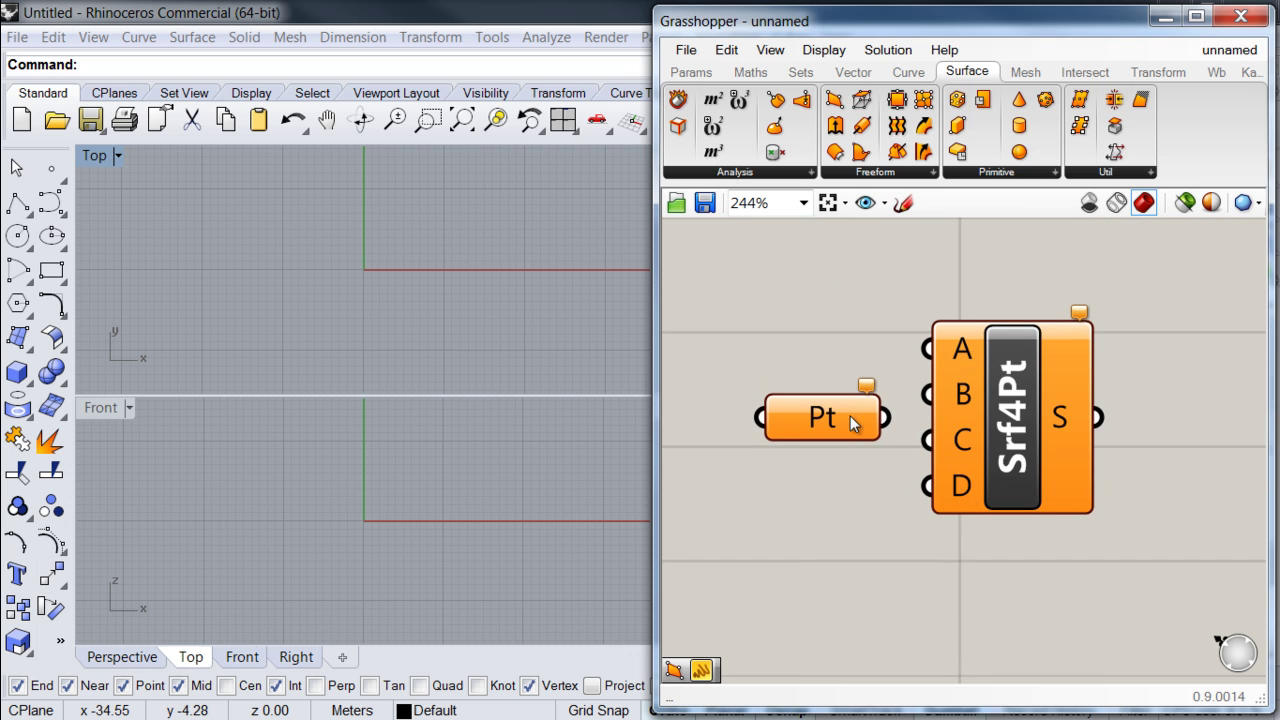
Move the Pt parameter away from the Srf4Pt component's input side, level with input A, leaving room for wires.
drag(850, 416, 778, 428)
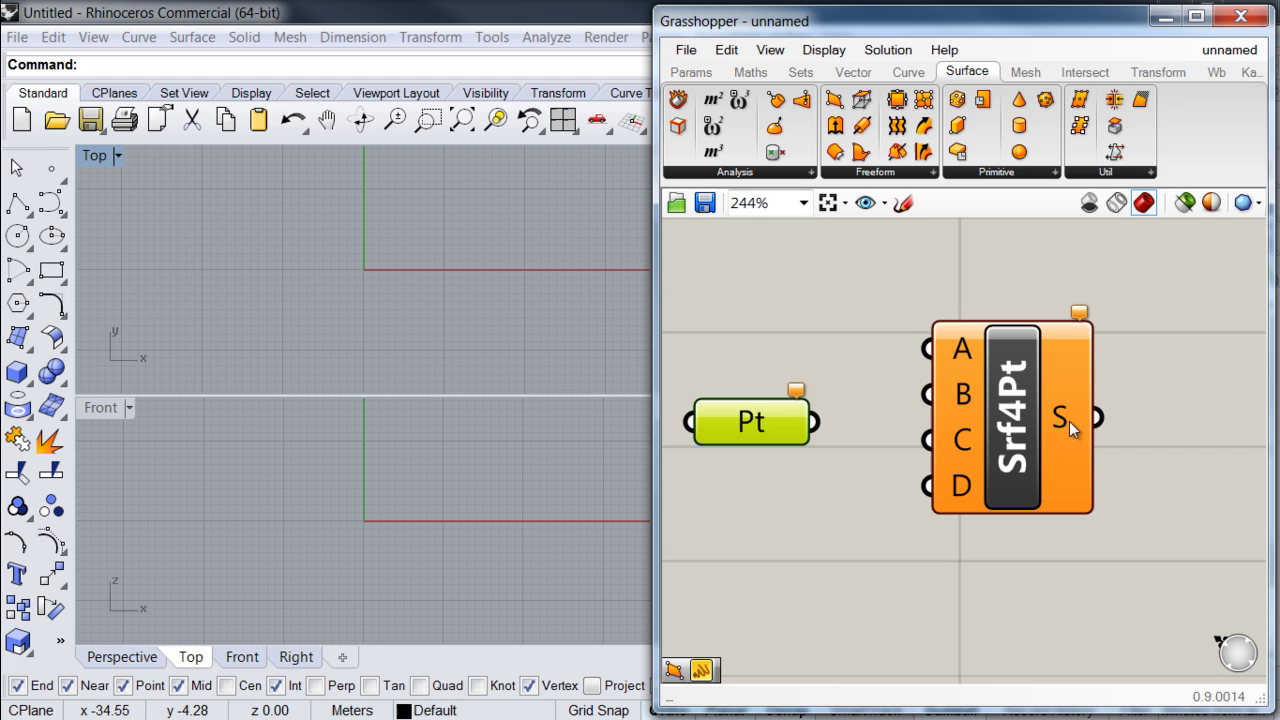
drag(751, 420, 745, 352)
right_drag(758, 372, 821, 362)
drag(822, 362, 820, 355)
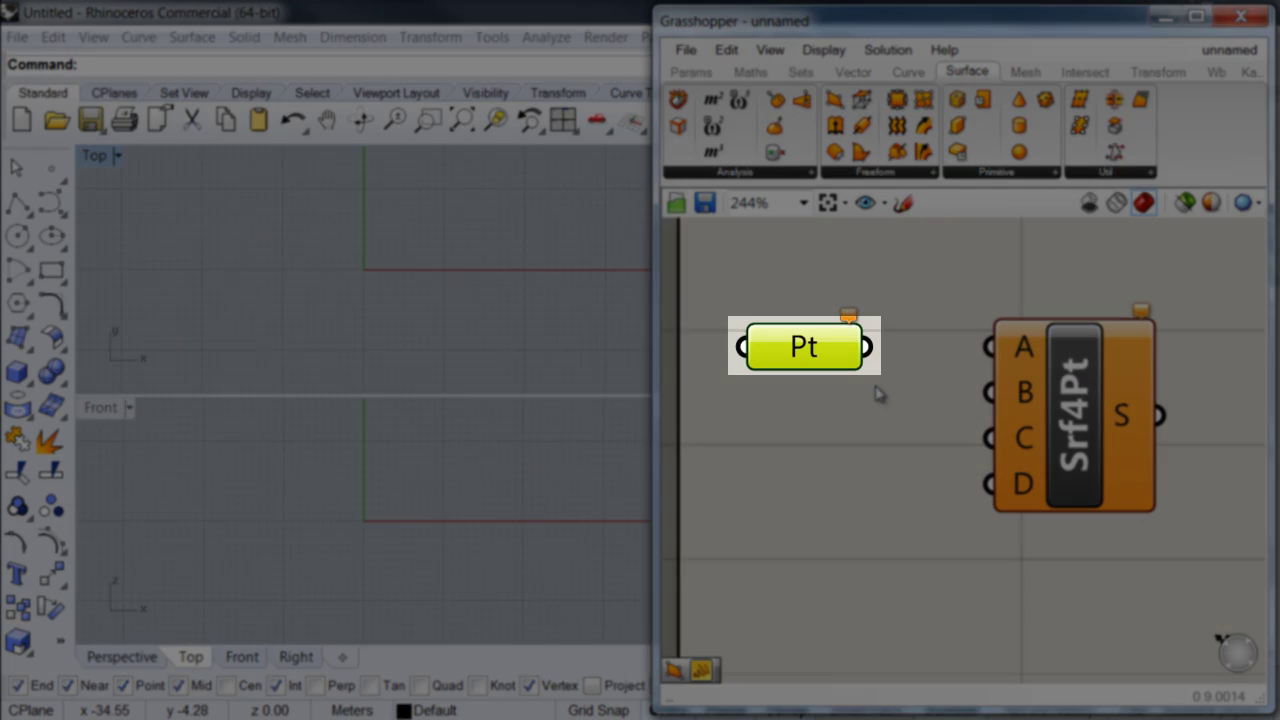
Duplicate the Pt parameter until there are four, and place the last copy below the others.
alt+drag(829, 374, 848, 510)
key(ctrl+v)
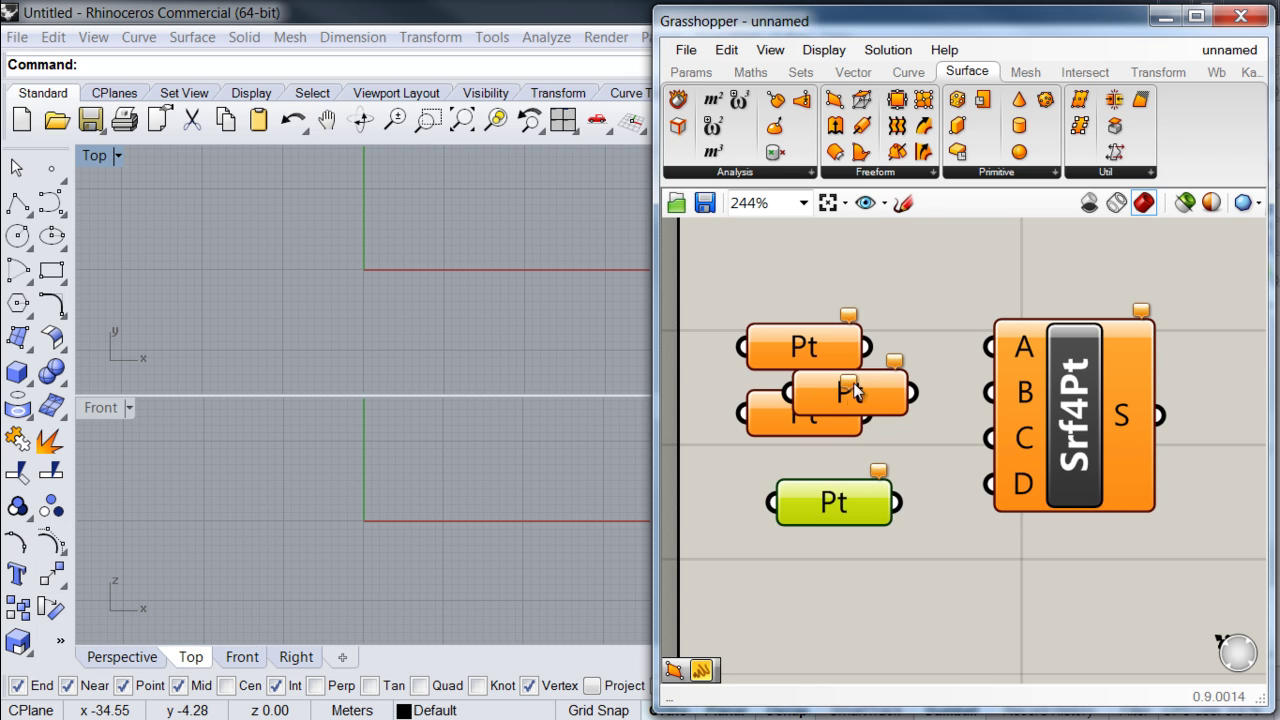
drag(855, 392, 826, 568)
Stack the four Pt parameters in one aligned vertical column facing the Srf4Pt inputs.
drag(805, 352, 798, 322)
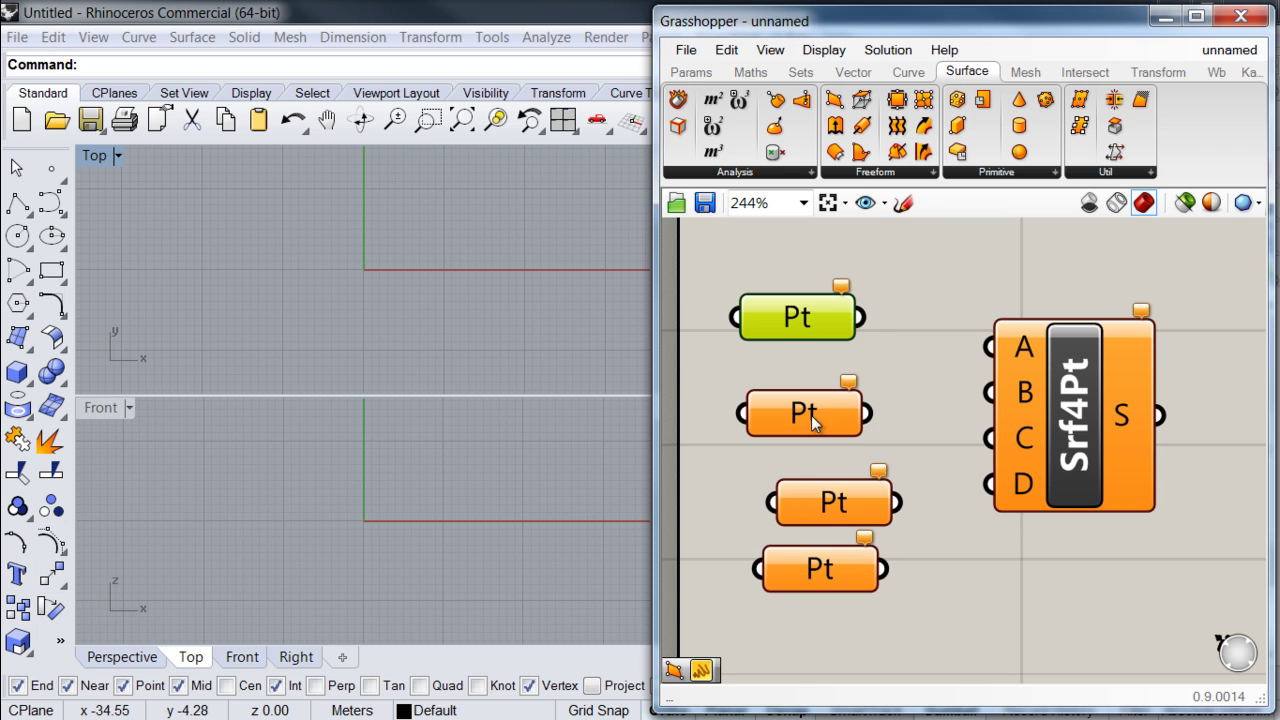
drag(815, 422, 804, 385)
drag(831, 496, 793, 426)
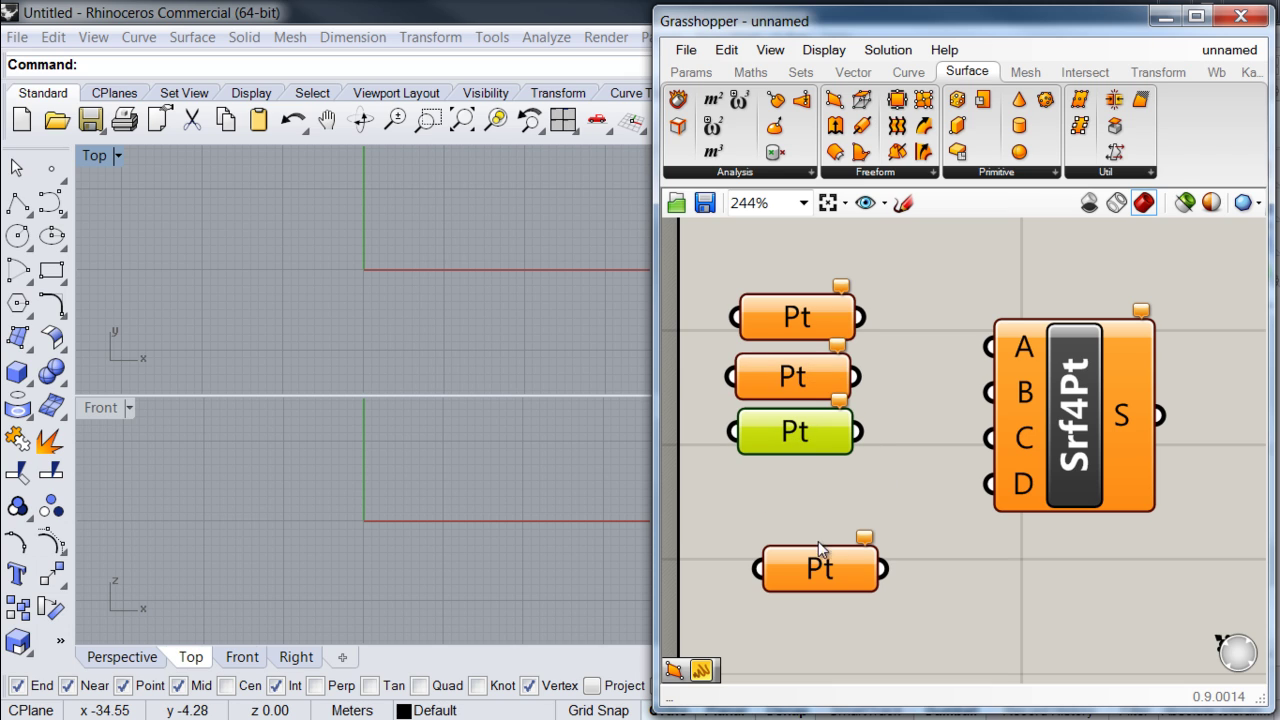
drag(820, 548, 792, 490)
drag(853, 580, 739, 261)
click(880, 277)
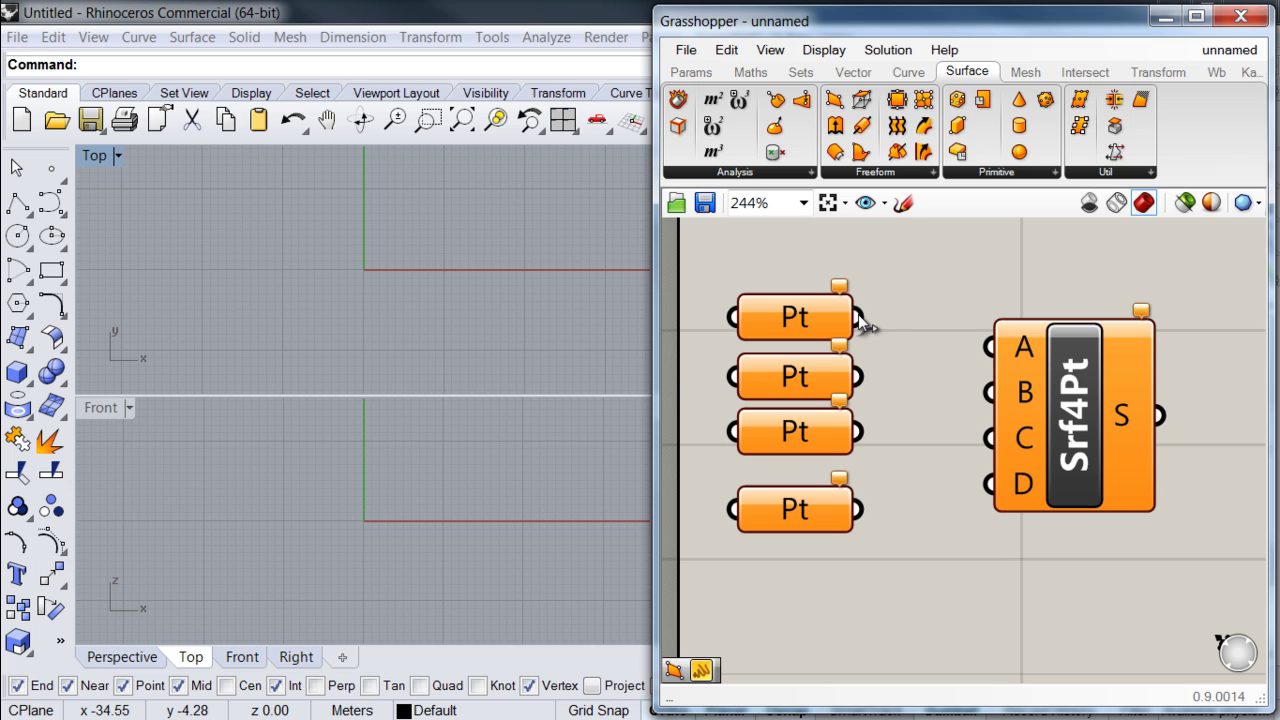
Wire the four Pt parameters, from uppermost to lowest, into inputs A, B, C and D of Srf4Pt.
drag(858, 318, 1000, 350)
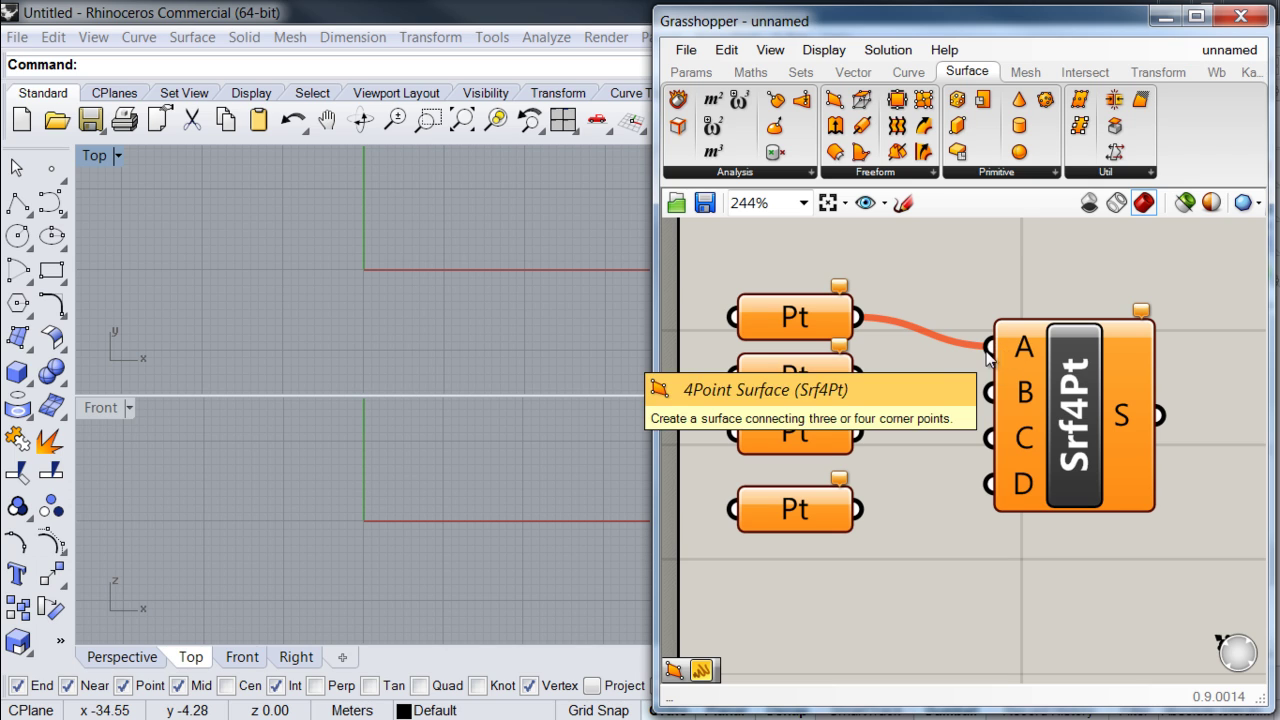
drag(861, 380, 989, 392)
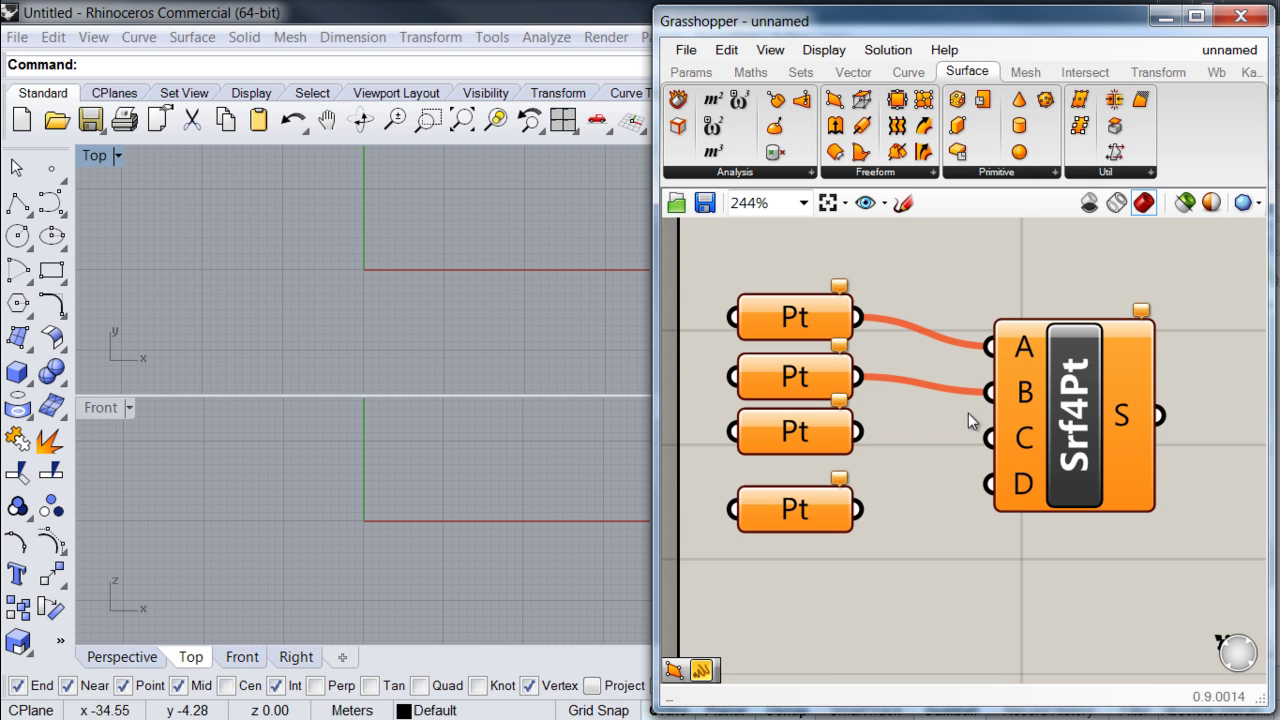
drag(872, 430, 989, 437)
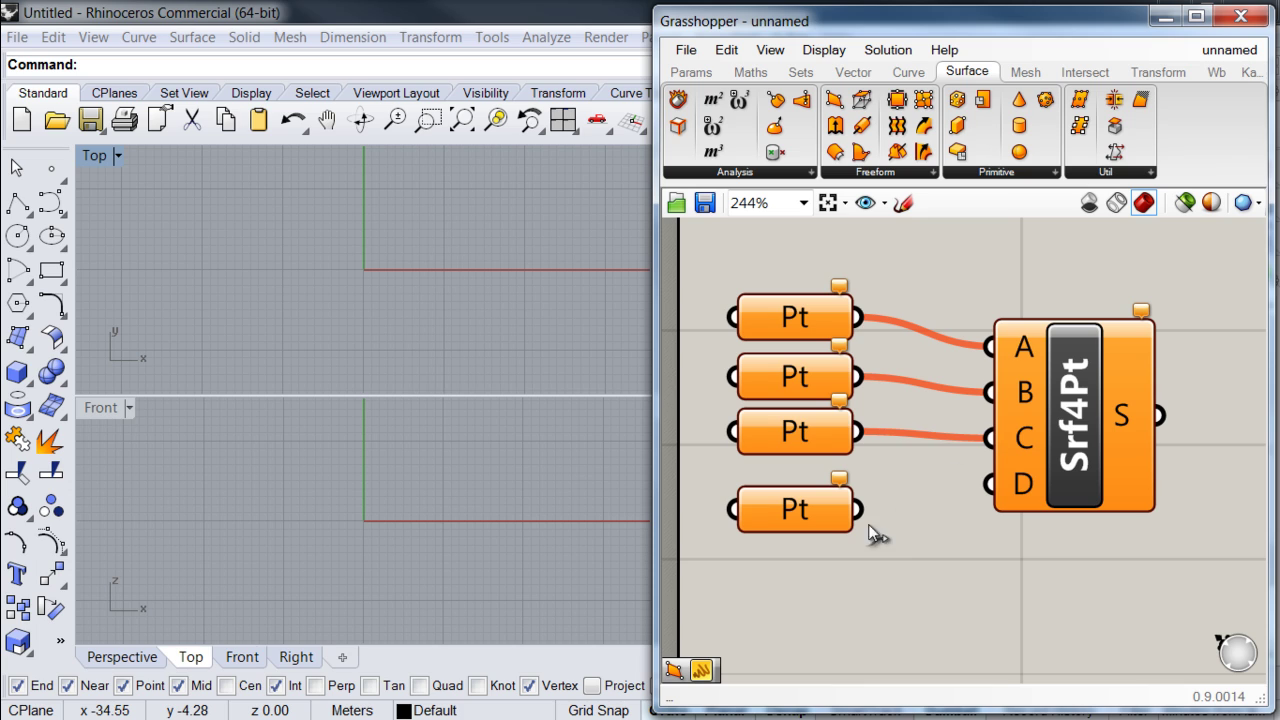
drag(856, 512, 990, 485)
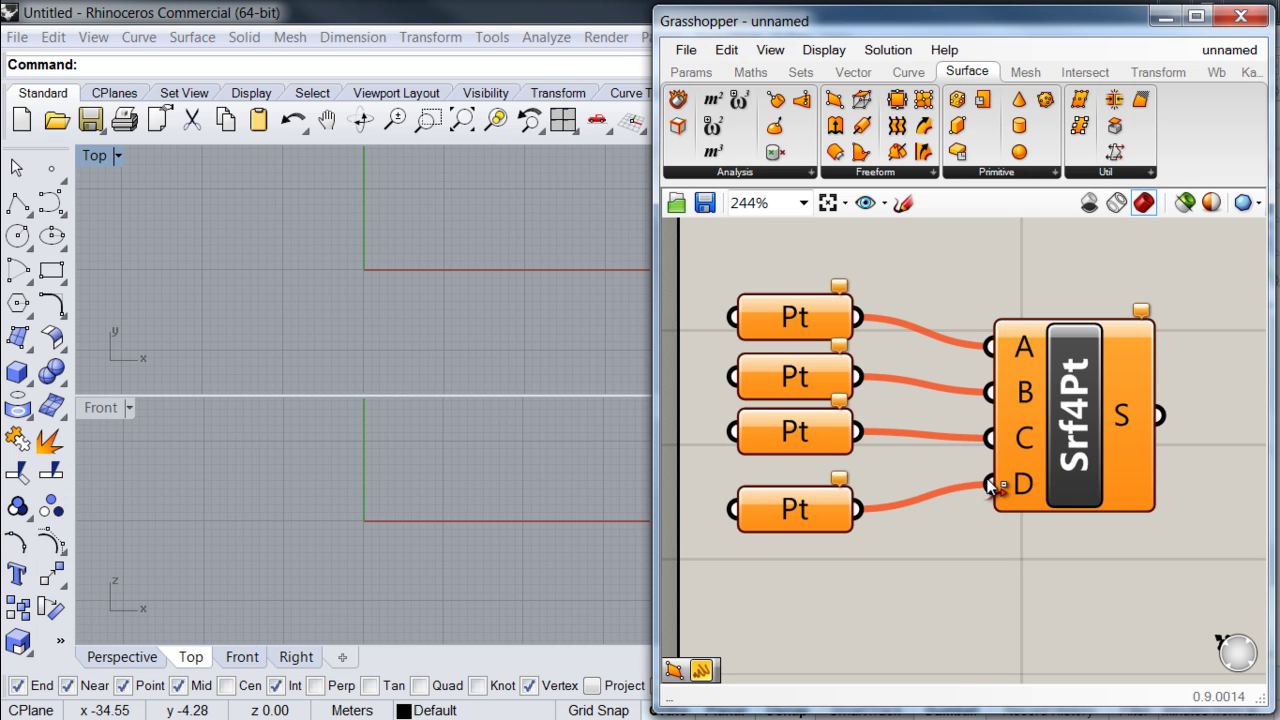
mouse_move(993, 486)
mouse_down()
mouse_move(873, 512)
mouse_move(971, 504)
mouse_move(990, 486)
mouse_up()
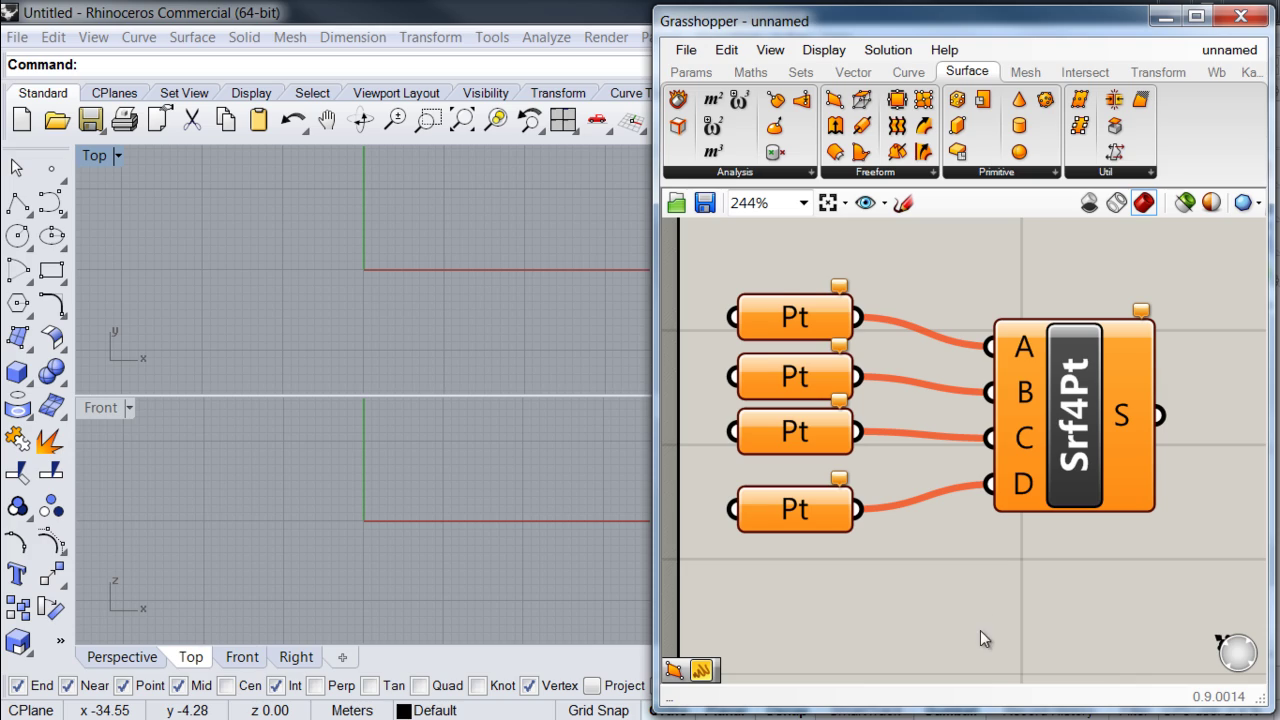
key(ctrl+z)
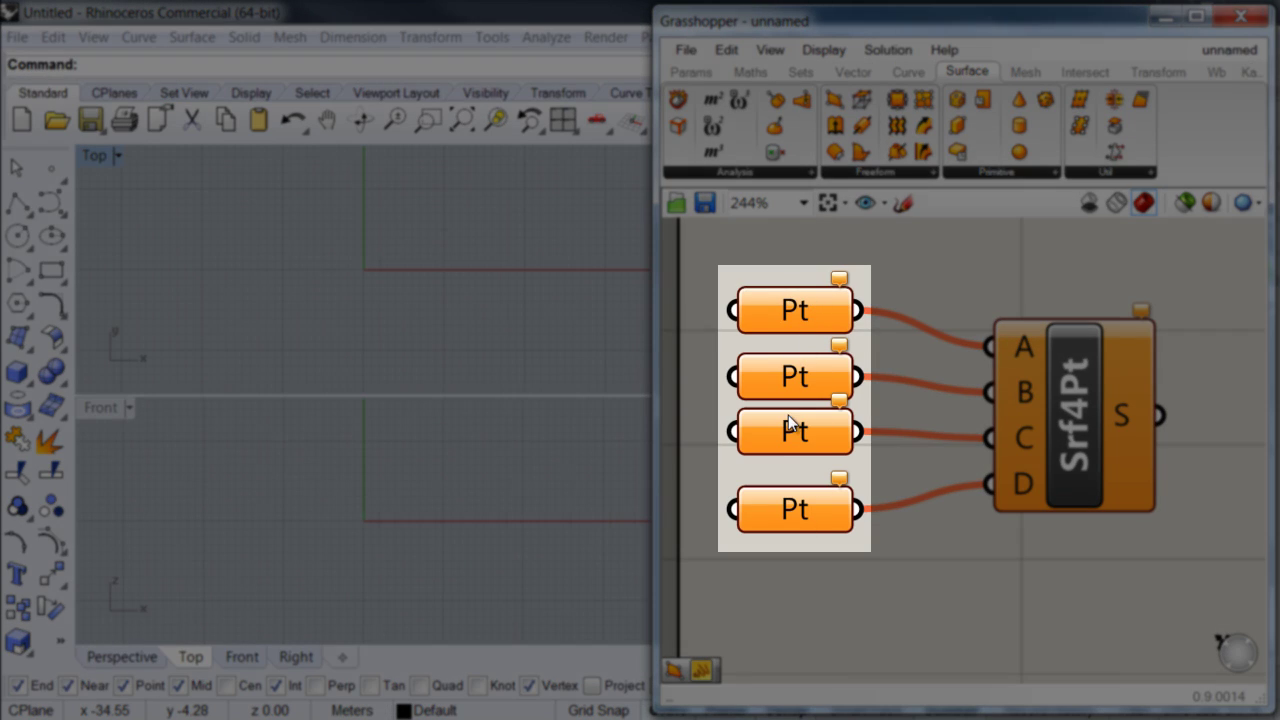
Switch to Rhino and place four point objects in the Top view as corners of a rectangle about 27 m wide, starting near the origin.
mouse_move(795, 295)
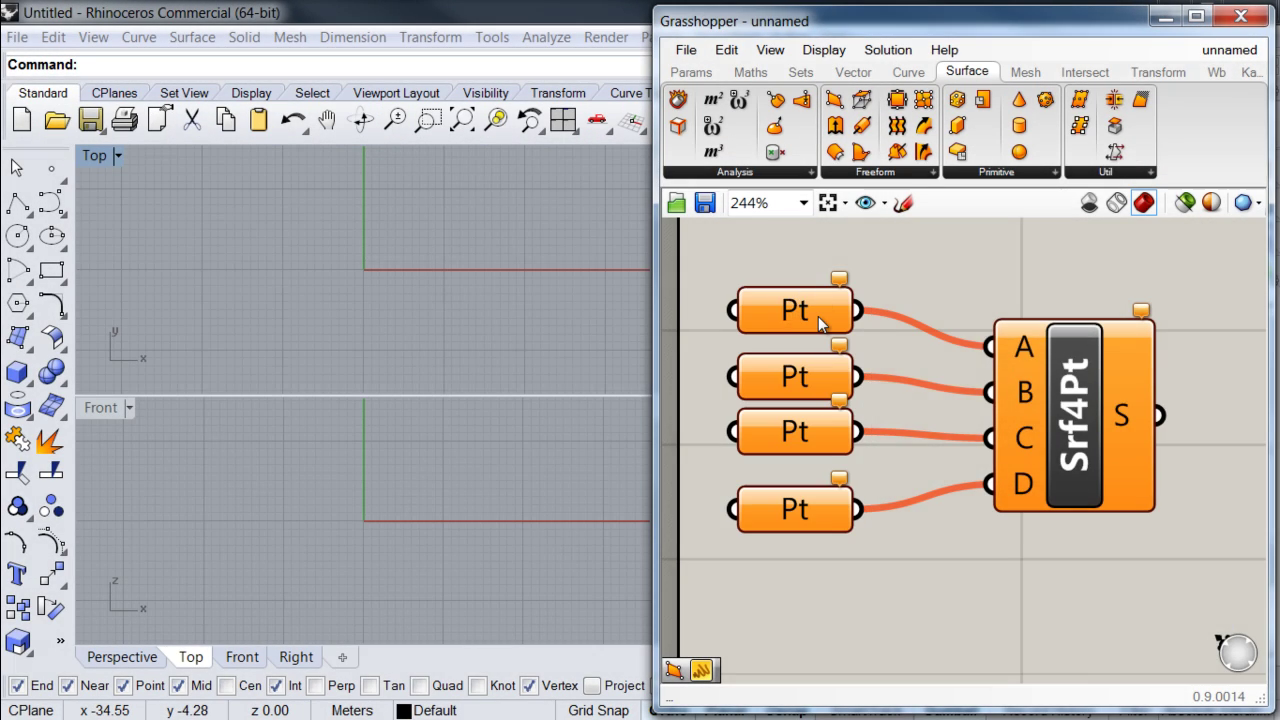
mouse_move(818, 316)
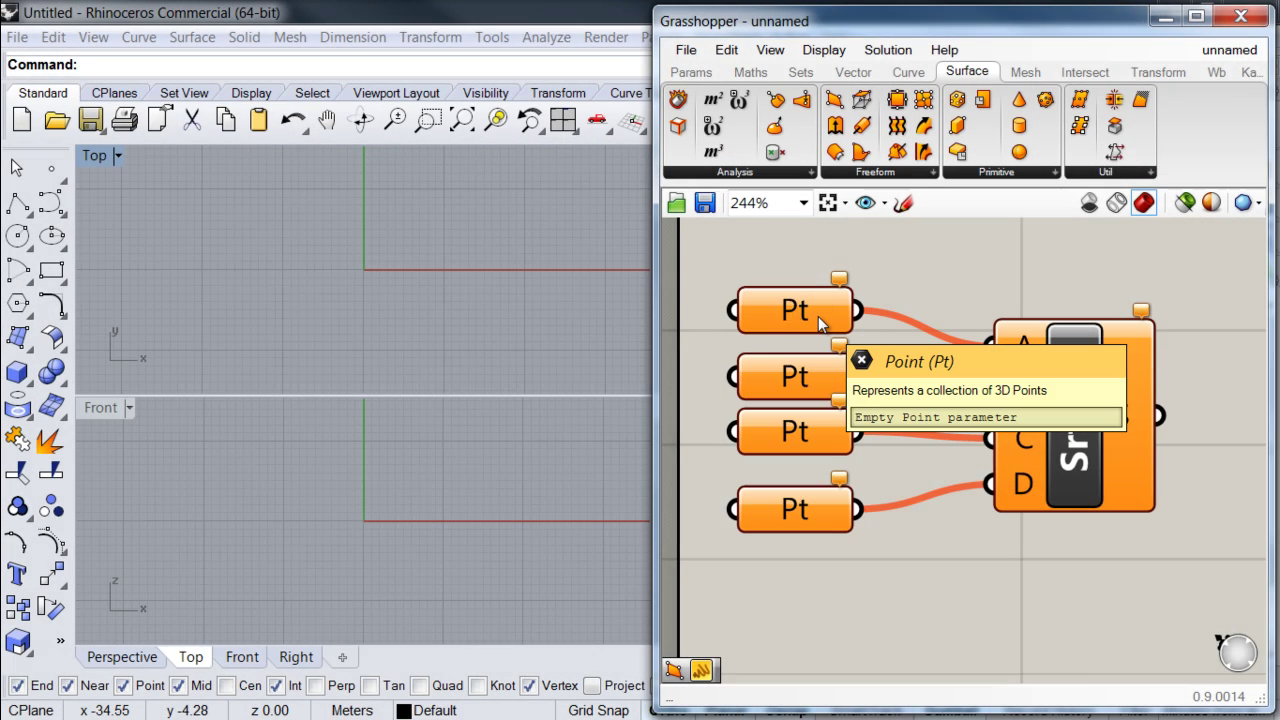
click(51, 172)
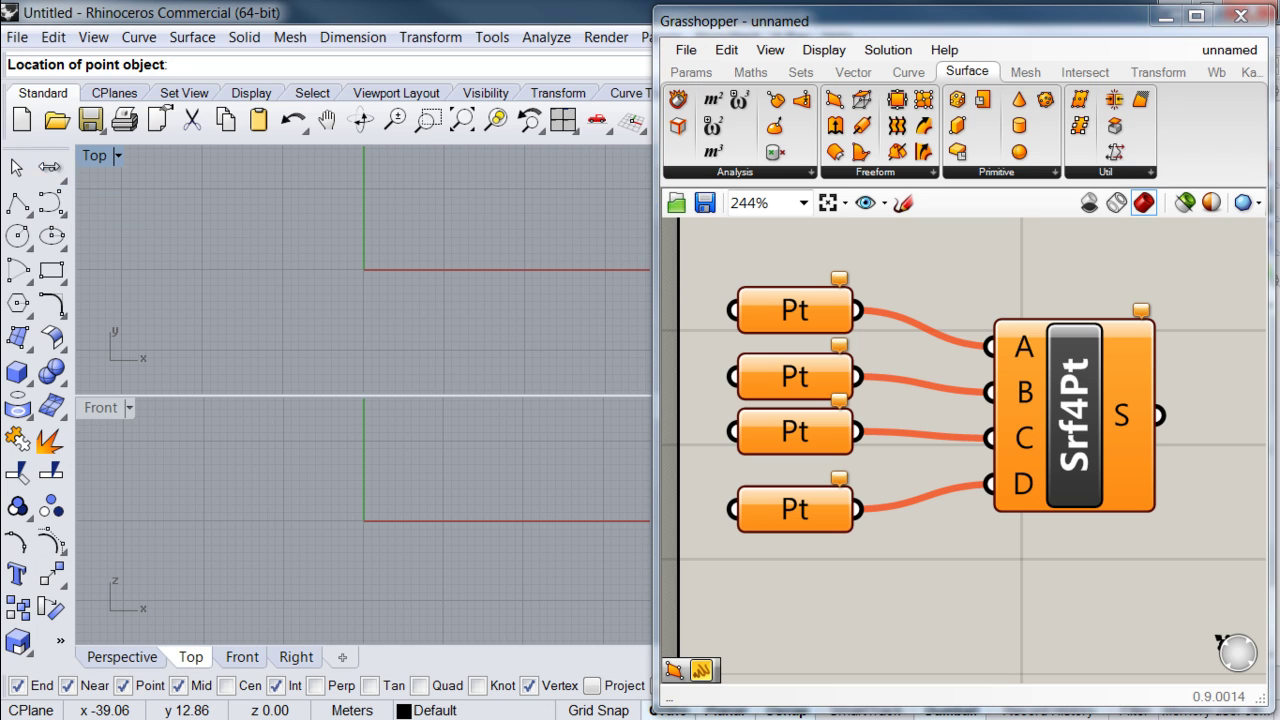
right_drag(292, 295, 180, 325)
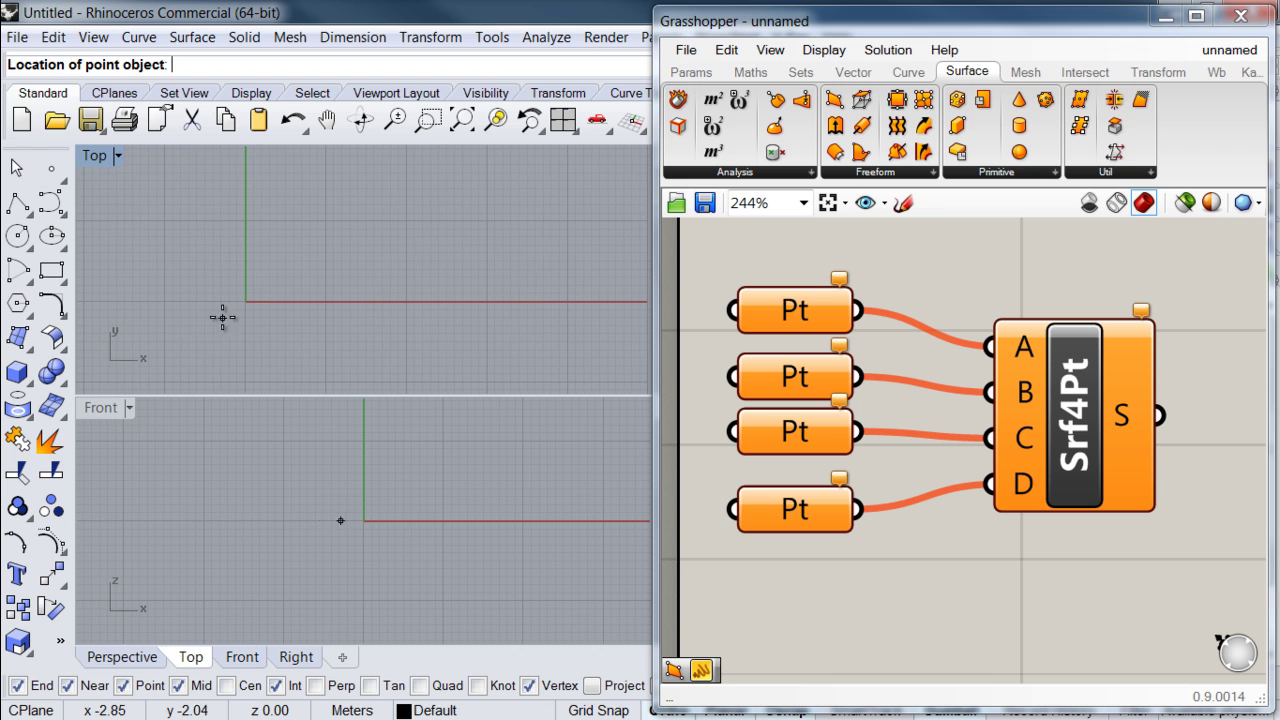
click(243, 305)
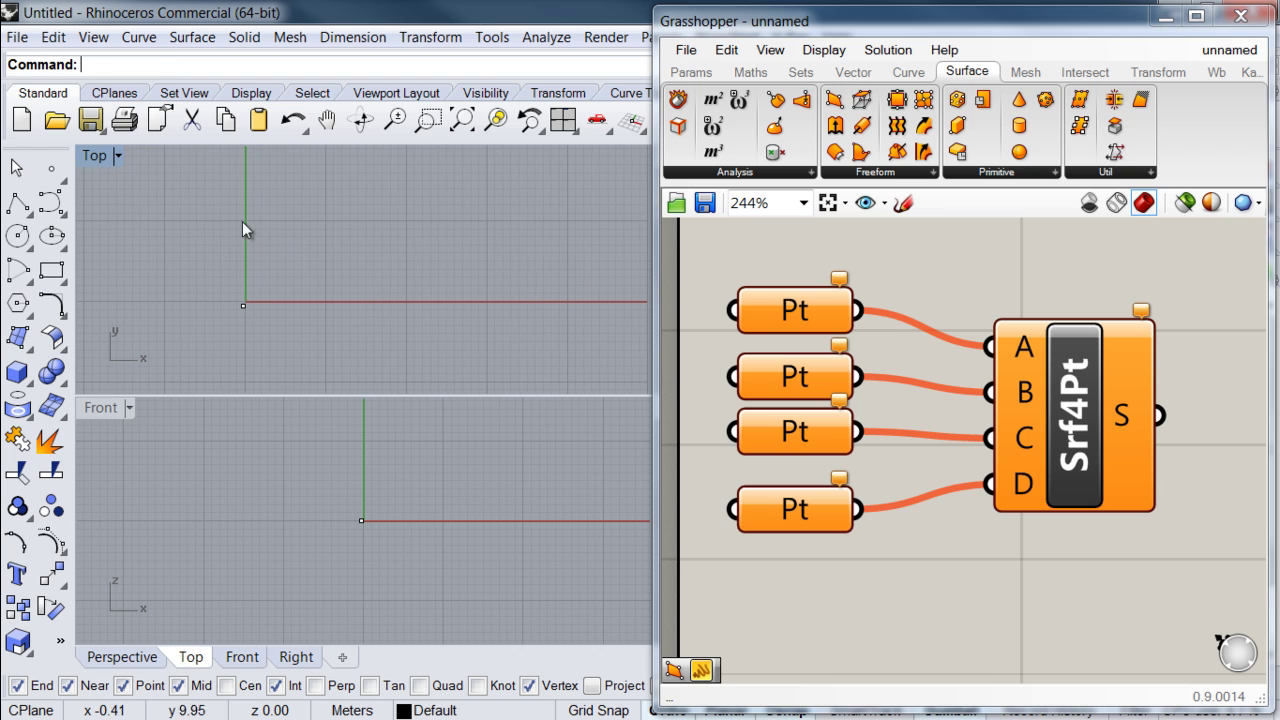
right_click(243, 177)
click(243, 177)
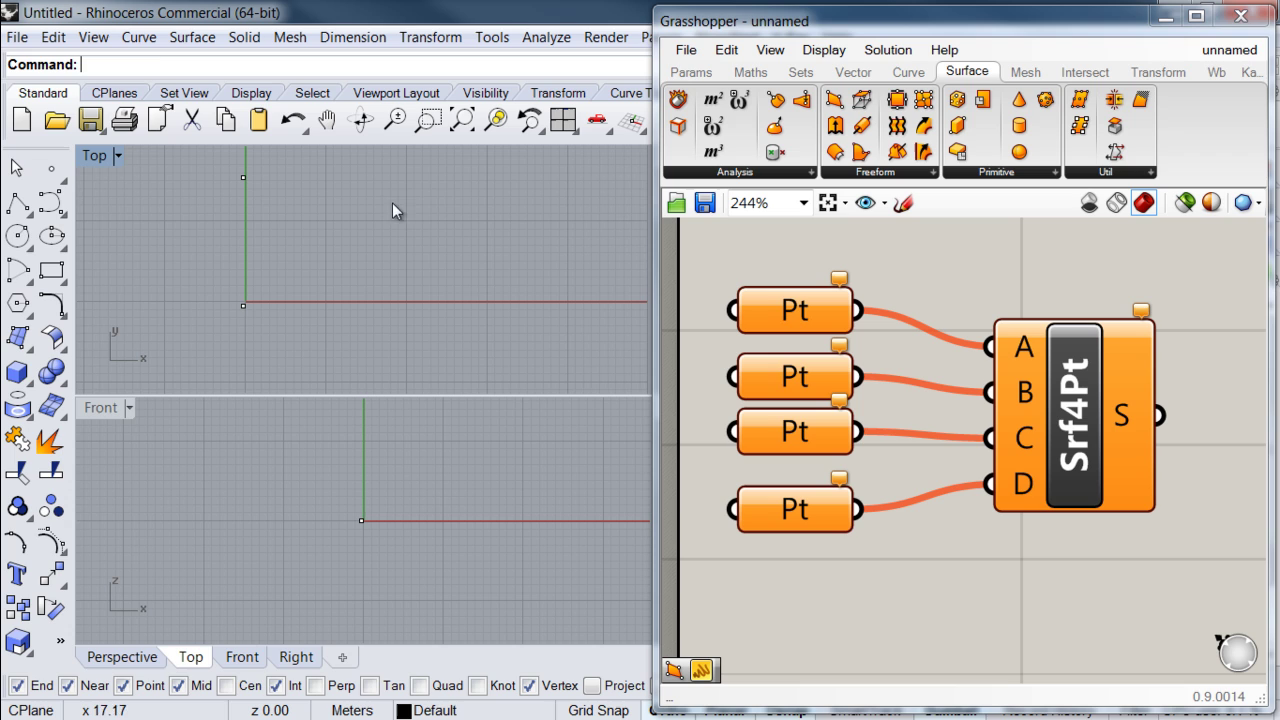
right_click(462, 173)
click(462, 173)
right_click(462, 300)
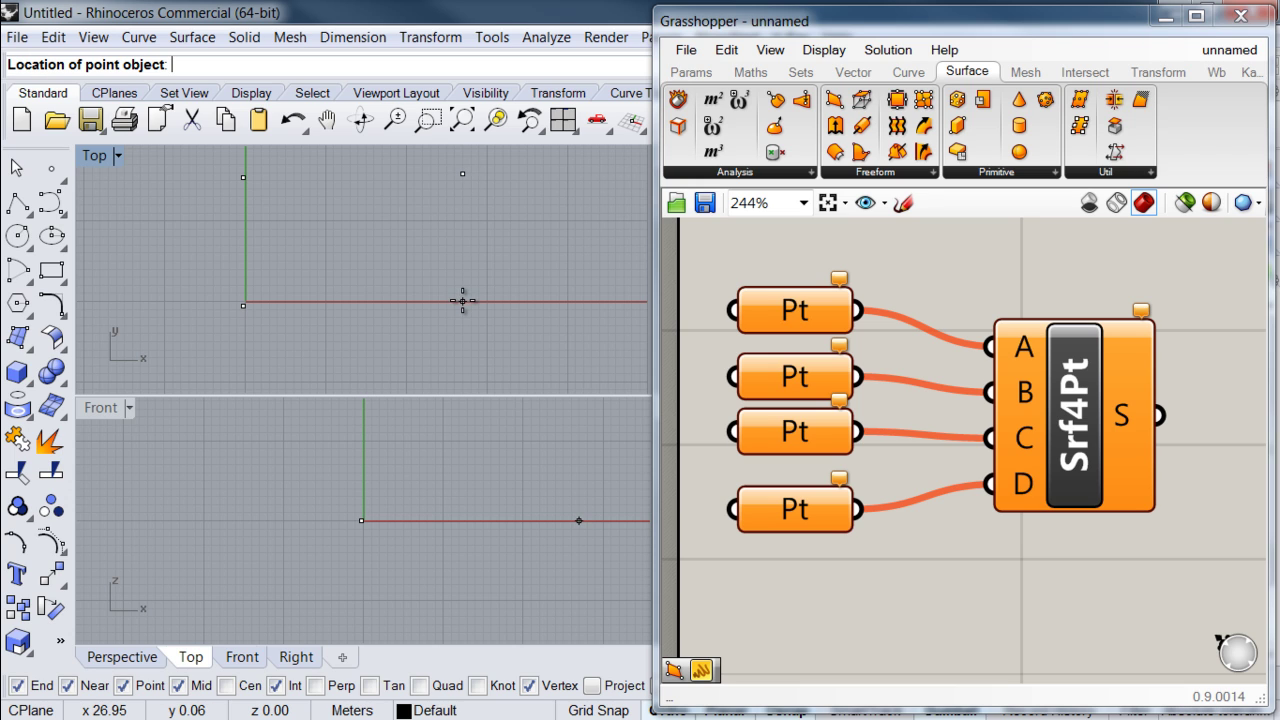
click(465, 301)
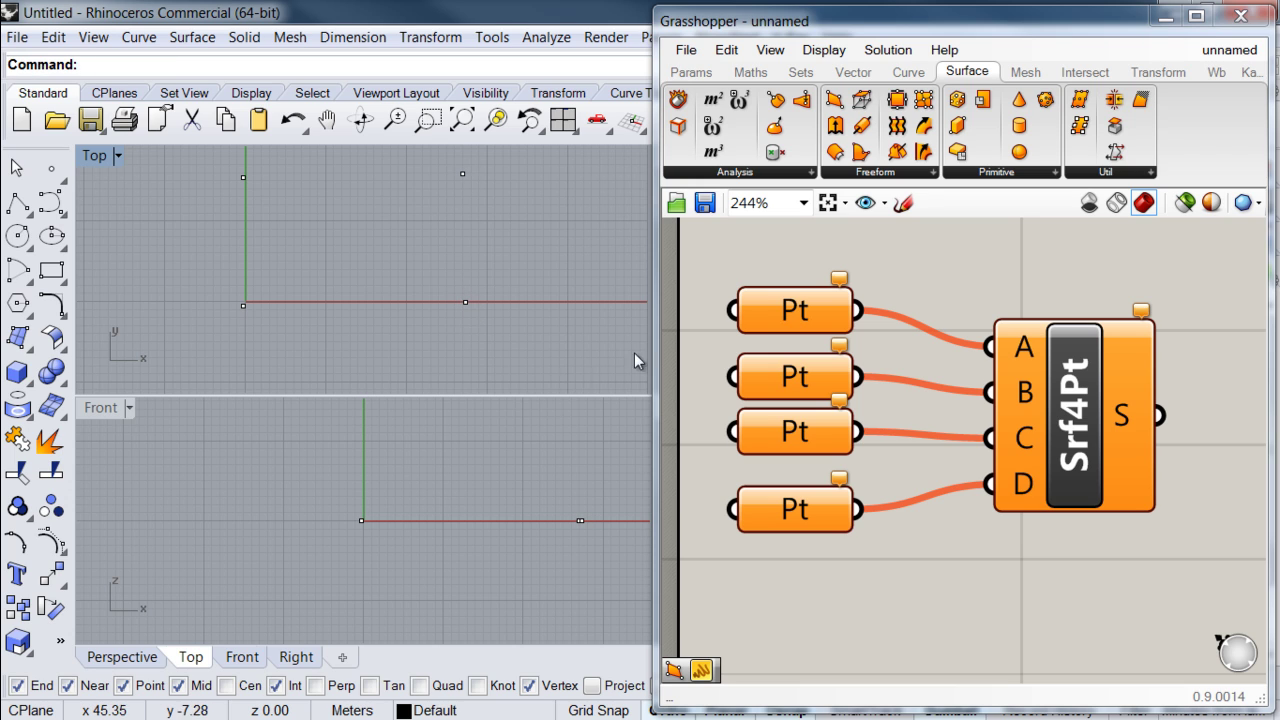
right_drag(451, 265, 429, 297)
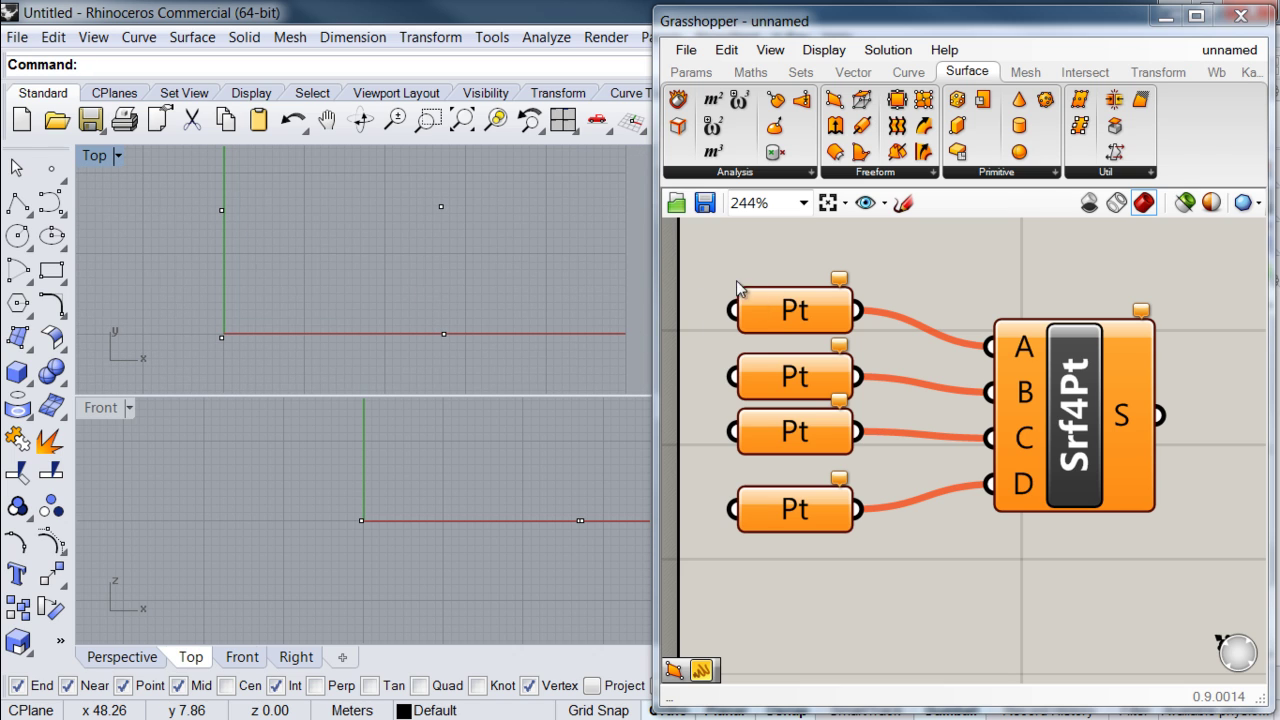
Reference the rectangle's upper-left Rhino point in the first Pt parameter and its lower-left point in the second, using Set one Point.
right_click(789, 316)
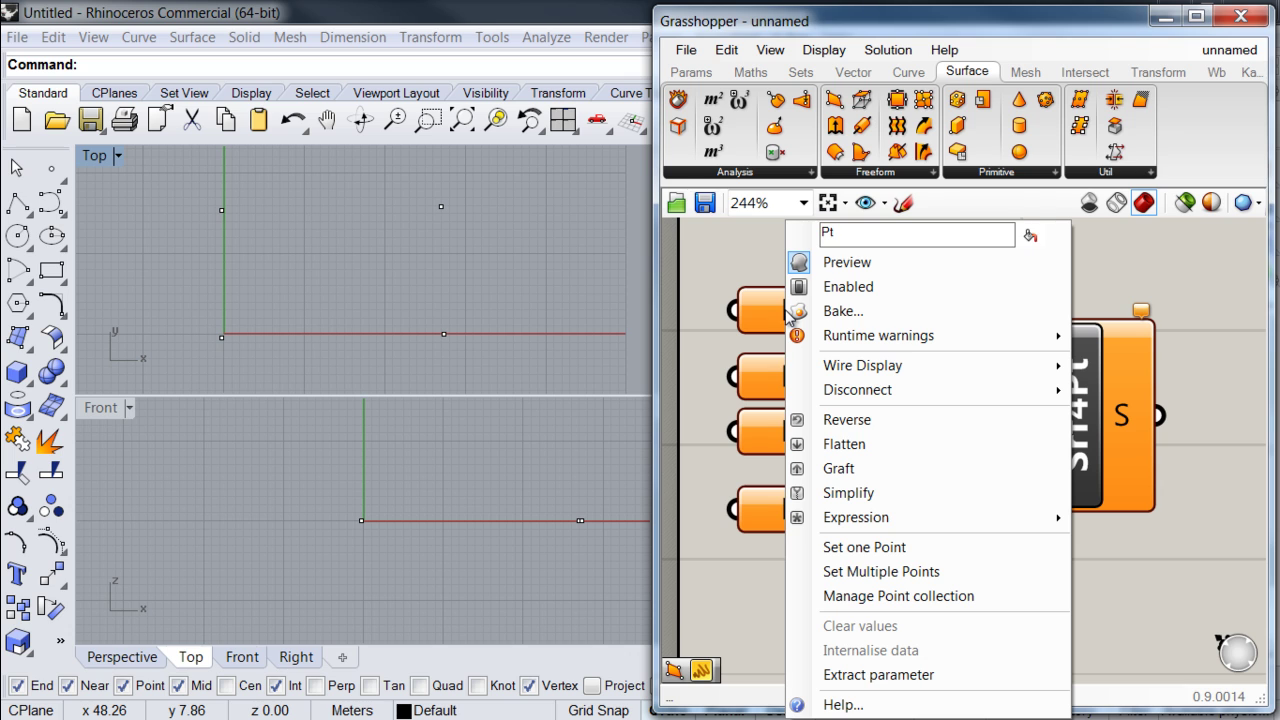
click(863, 547)
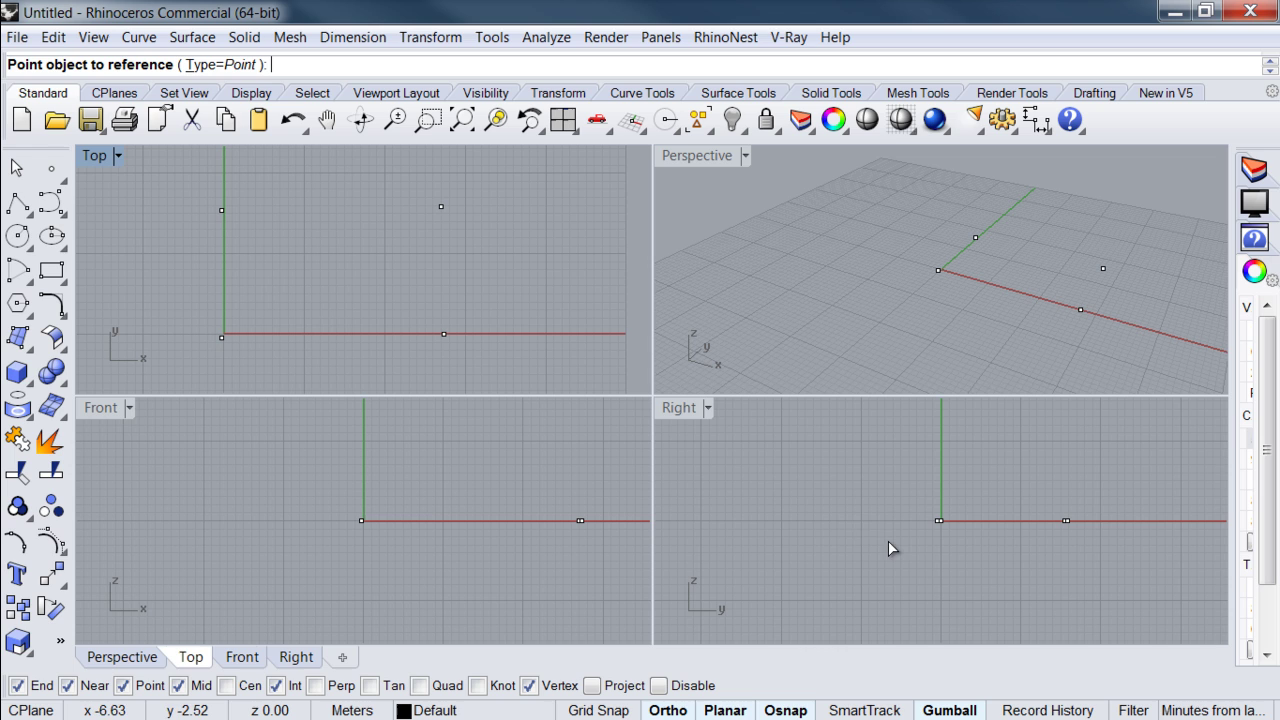
click(222, 211)
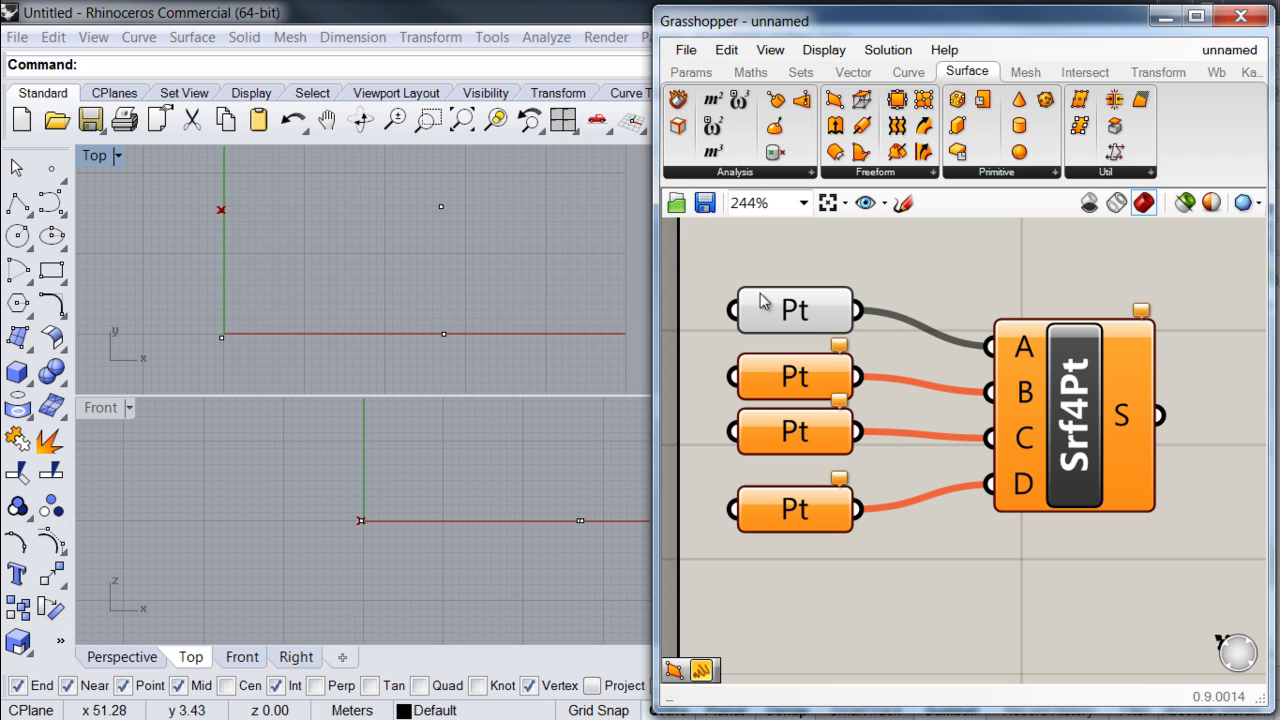
mouse_move(808, 320)
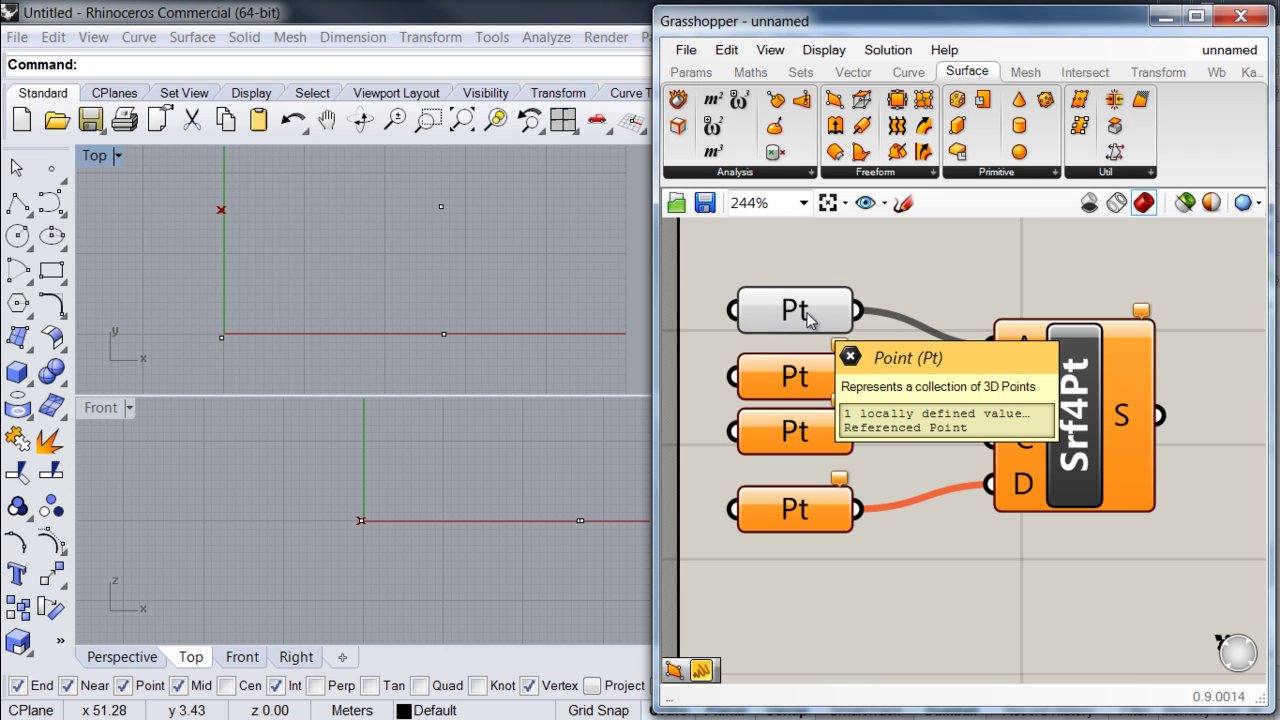
right_click(795, 385)
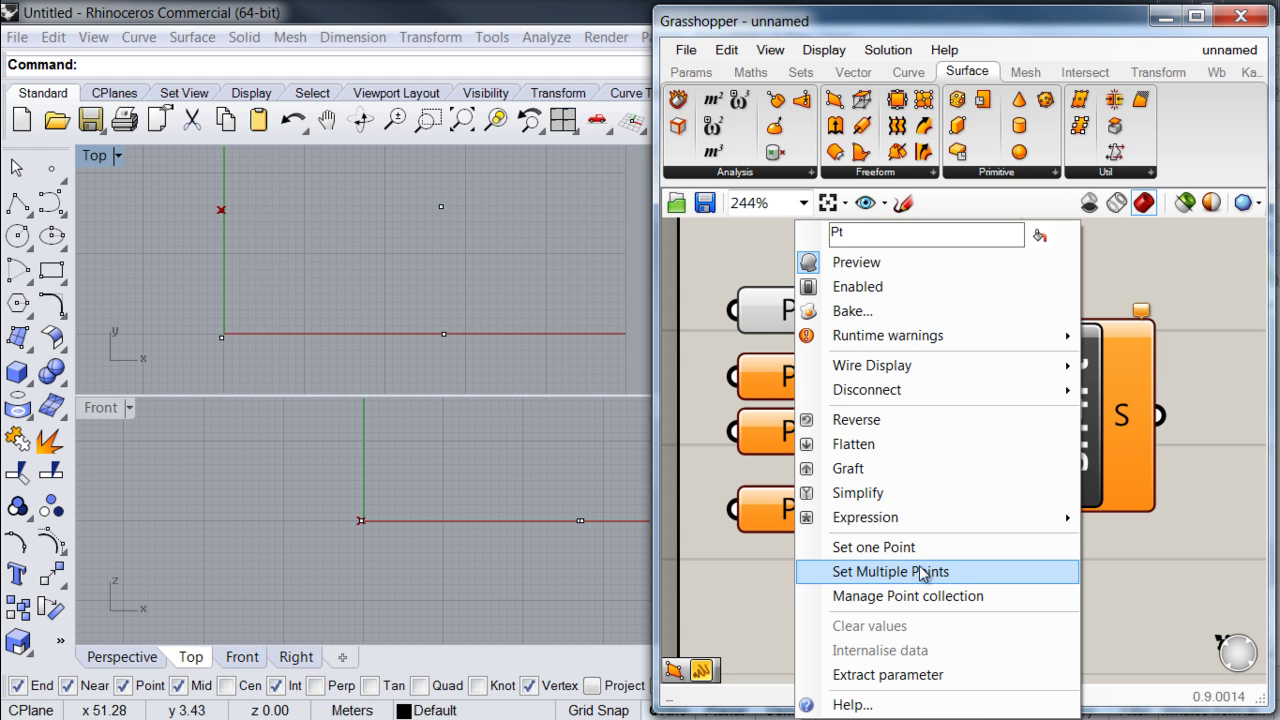
click(873, 547)
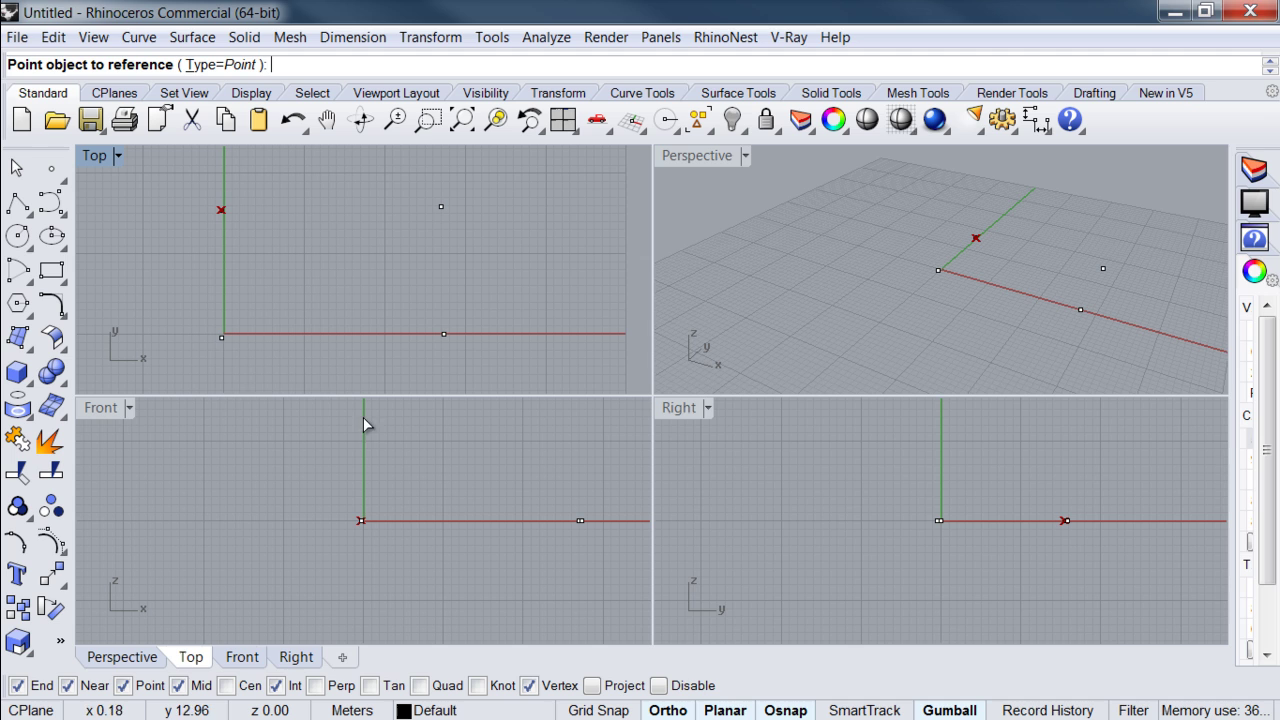
click(220, 339)
Reference the lower-right Rhino point in the third Pt parameter and the upper-right point in the fourth, using Set one Point.
right_click(802, 430)
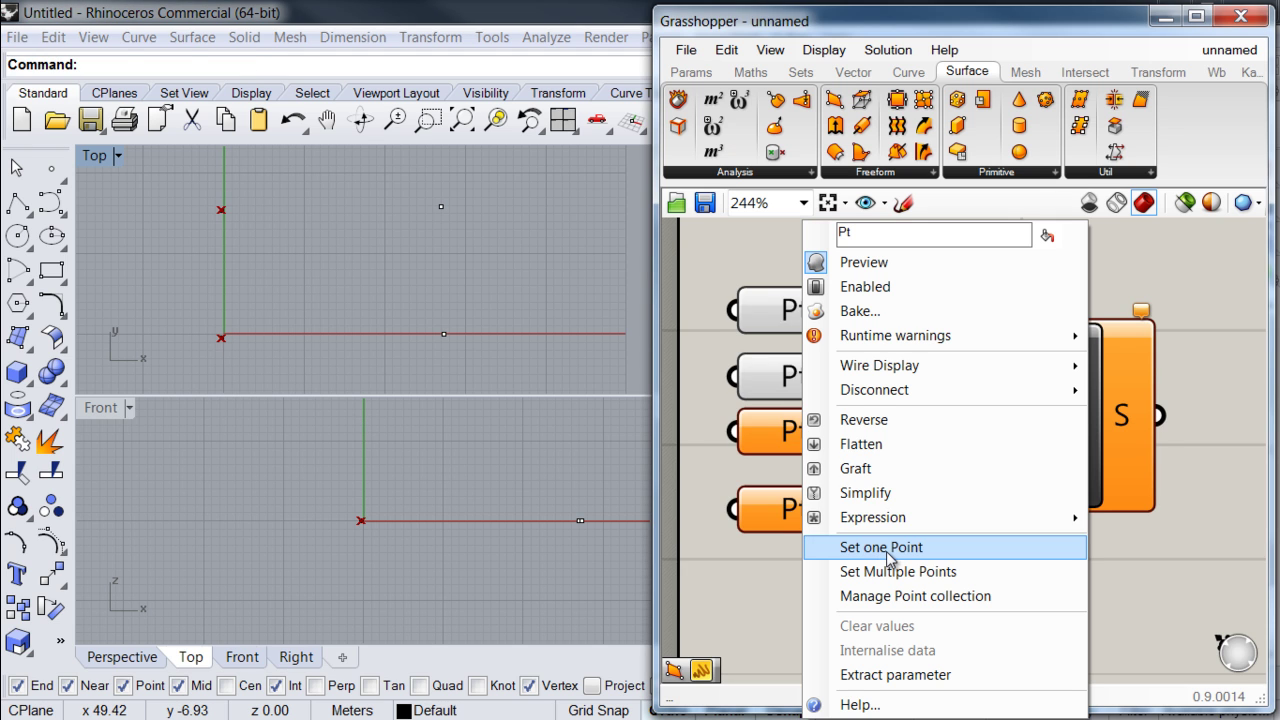
click(886, 547)
click(443, 334)
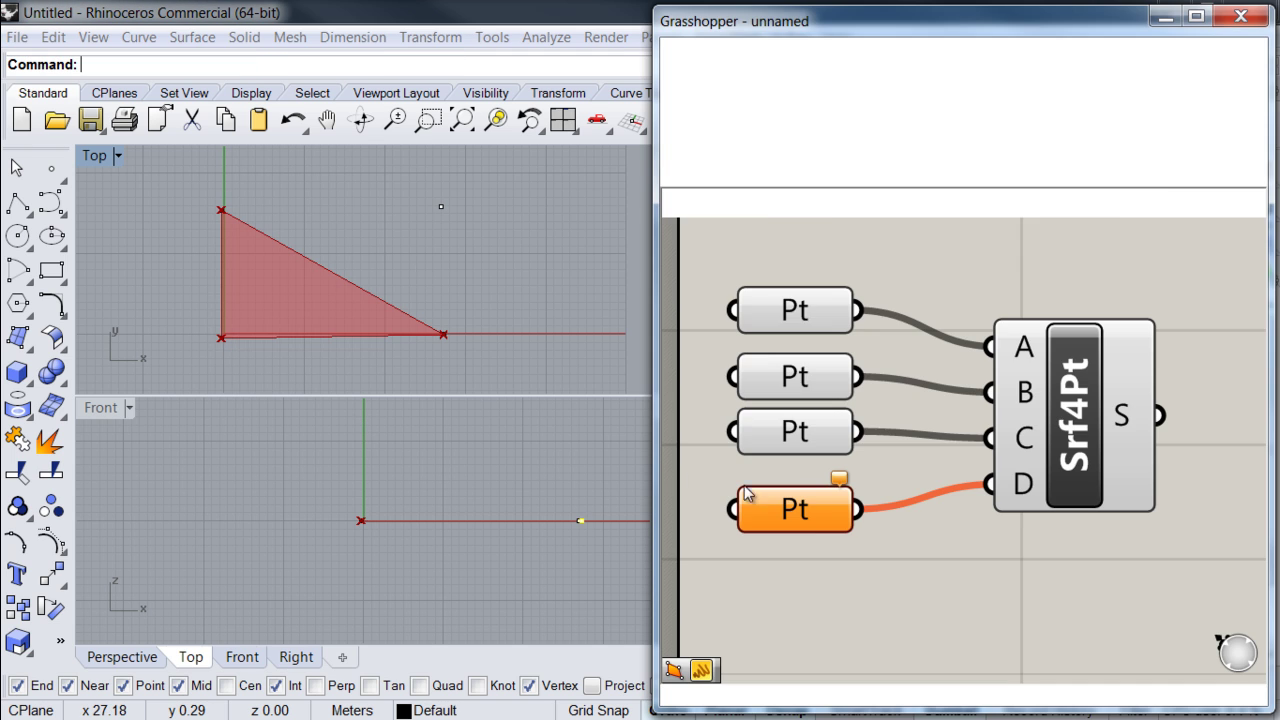
right_click(812, 512)
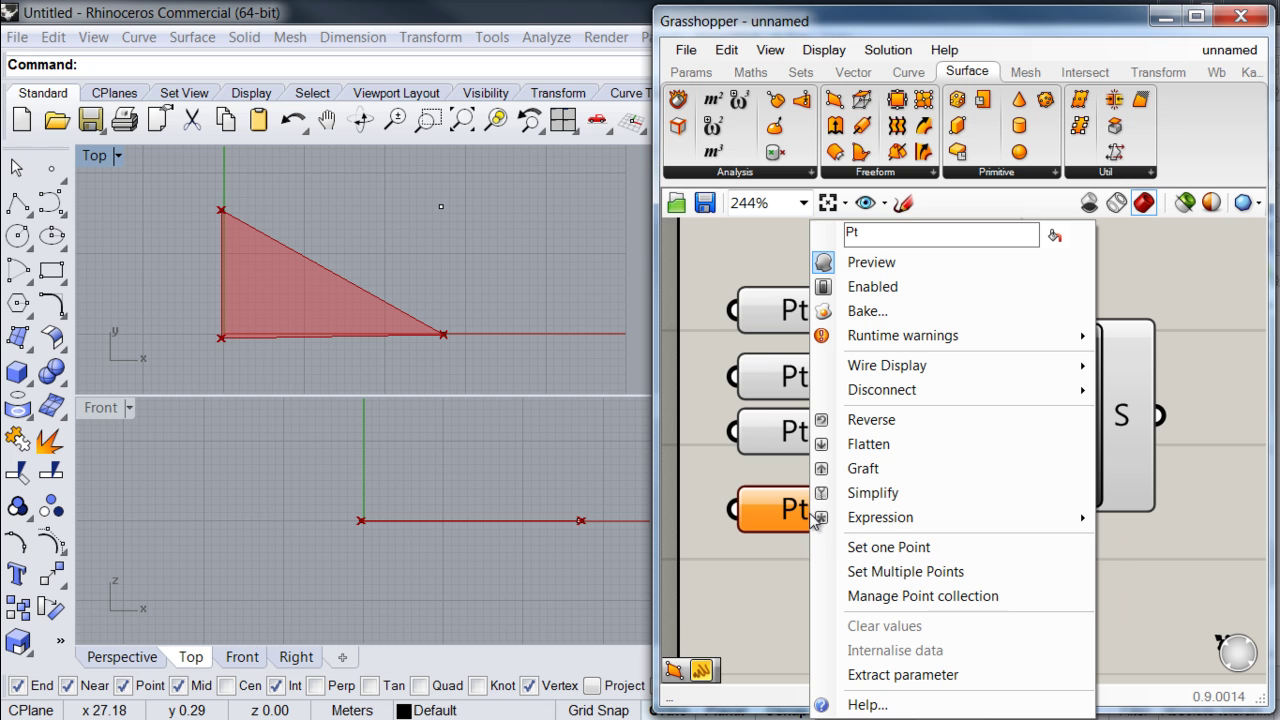
click(888, 547)
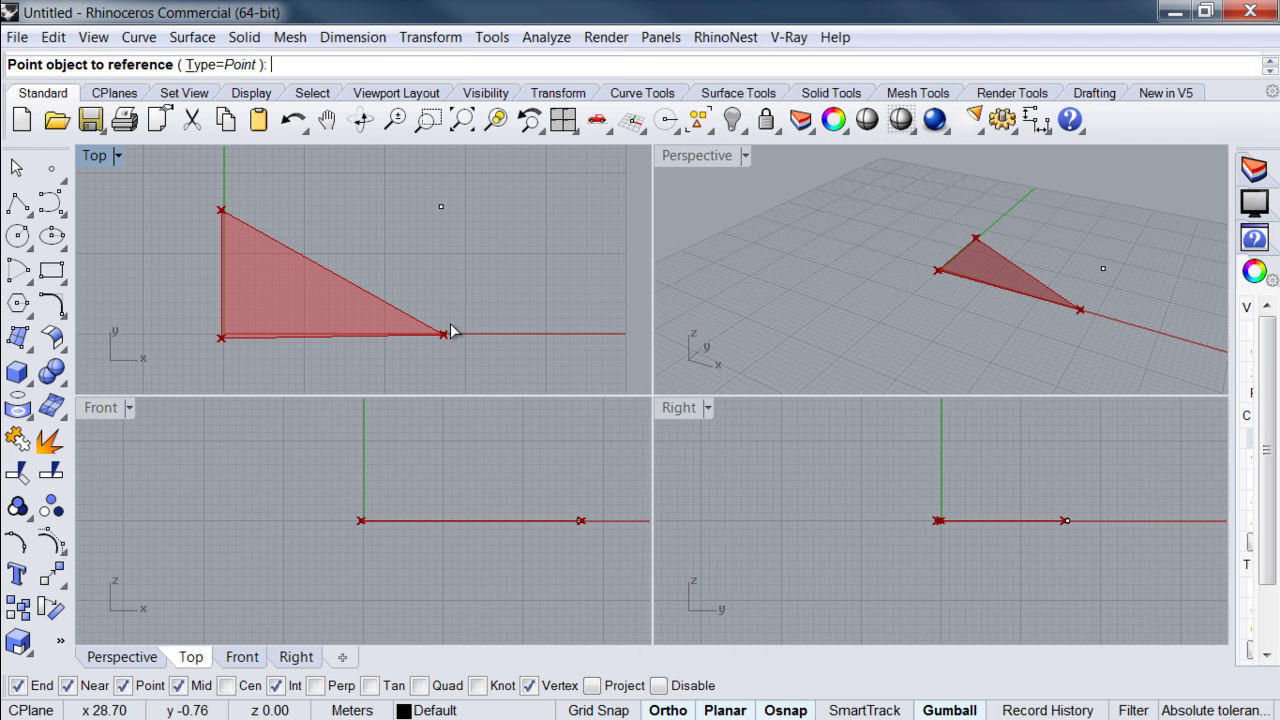
click(442, 209)
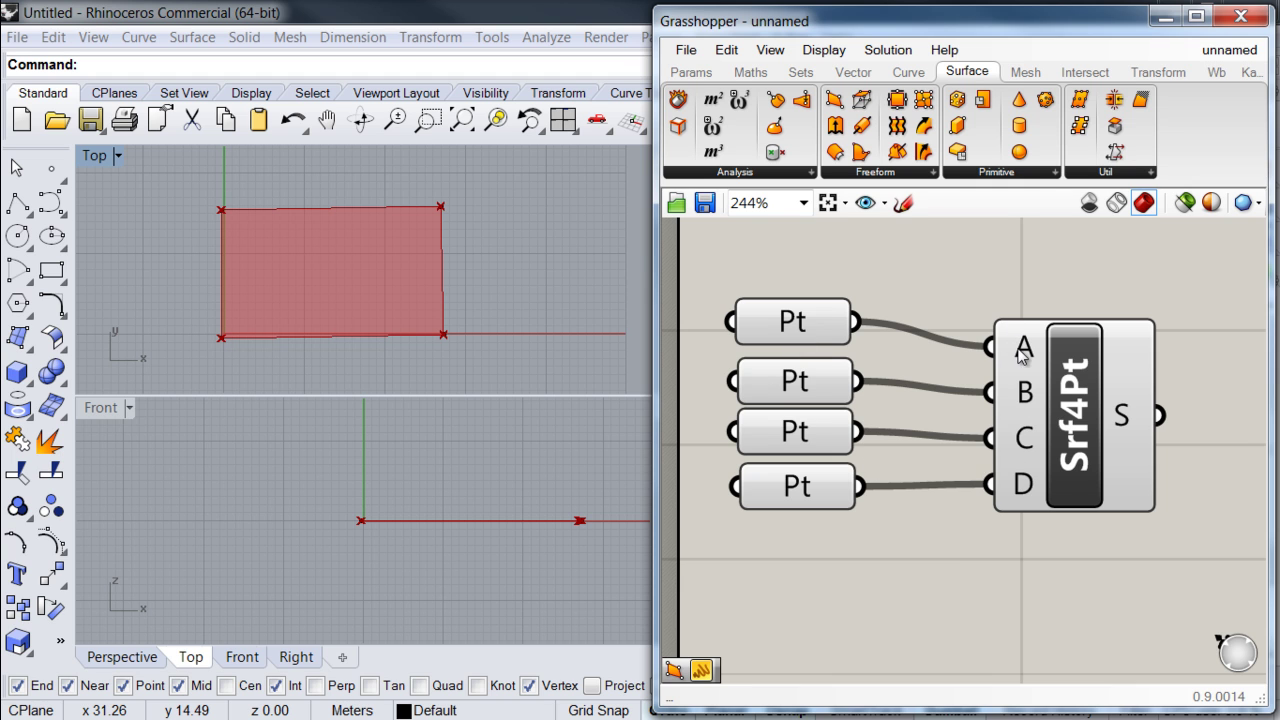
Narrow the Grasshopper window, maximize Rhino's Perspective viewport and frame the four-point surface in it.
drag(655, 256, 787, 256)
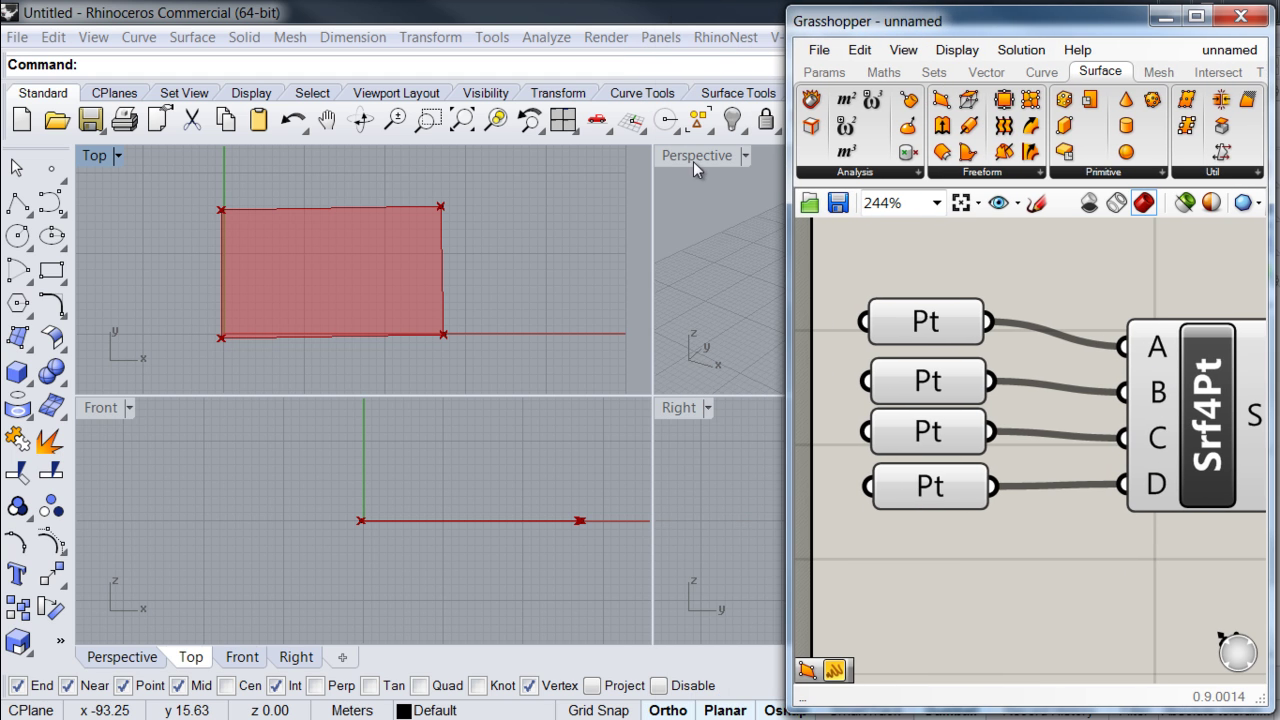
double_click(695, 158)
right_drag(653, 338, 430, 380)
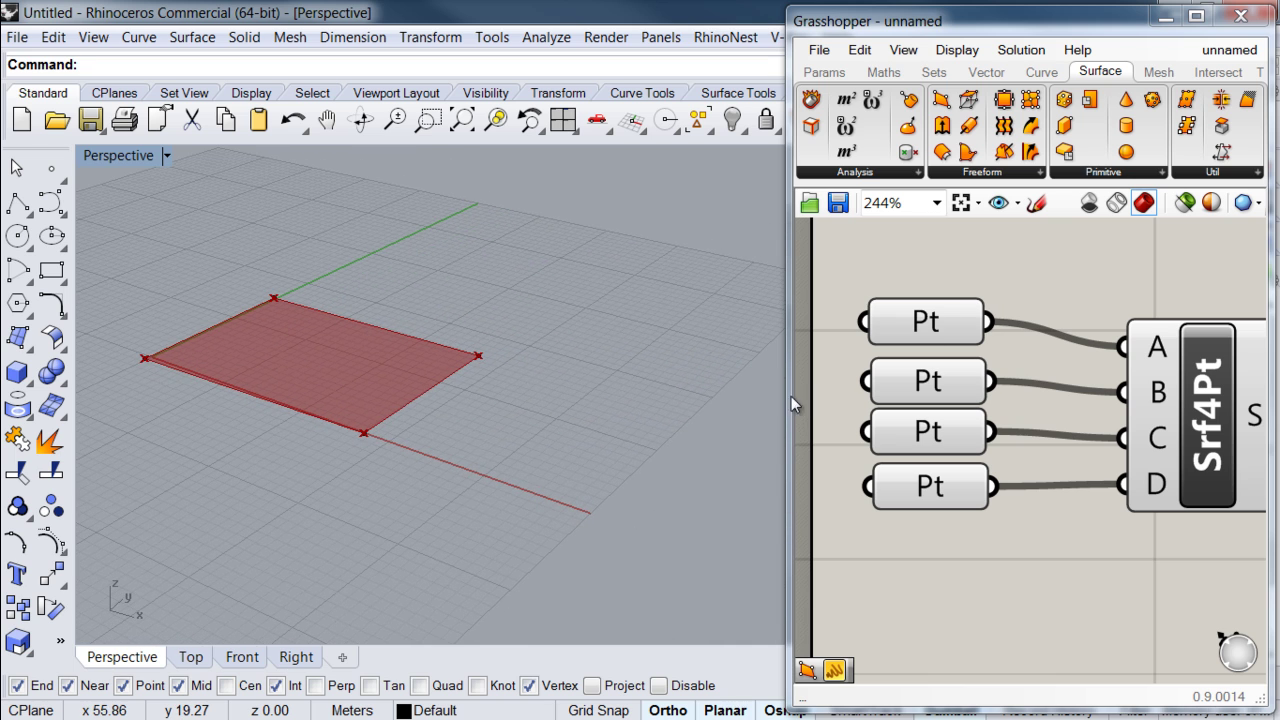
scroll(866, 371, down, 3)
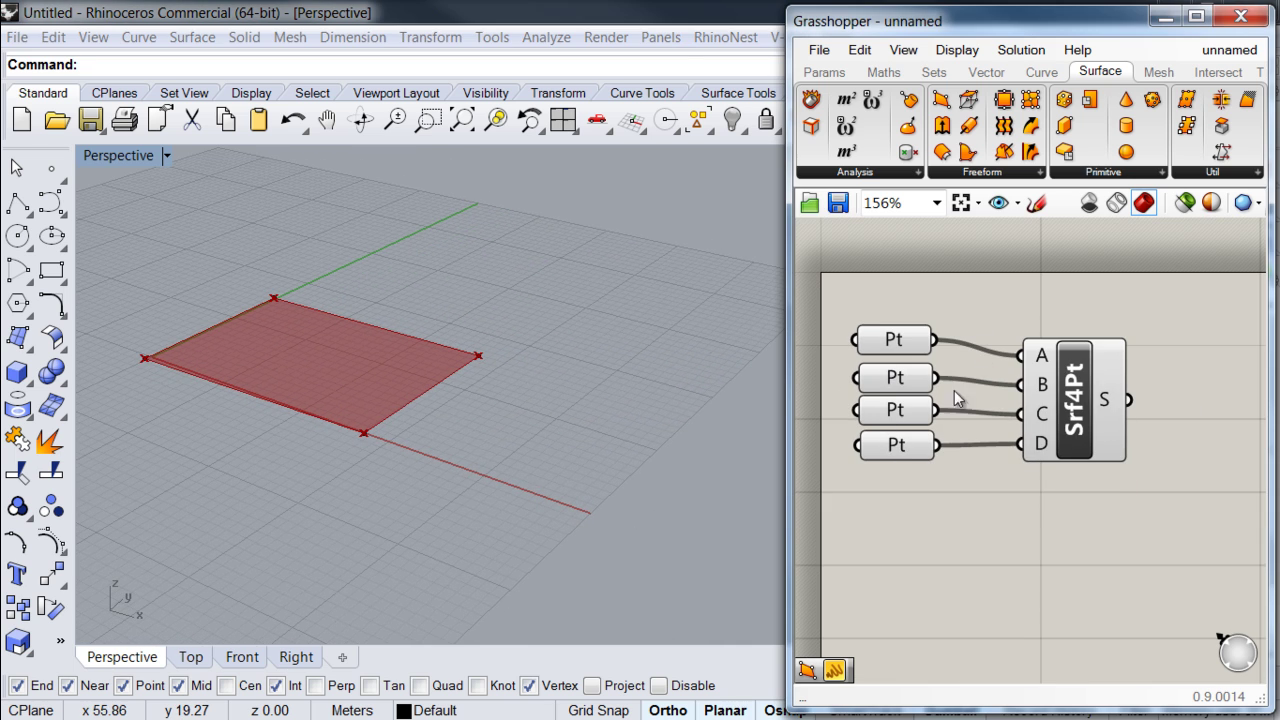
right_drag(329, 372, 482, 411)
scroll(627, 361, up, 2)
scroll(627, 361, down, 1)
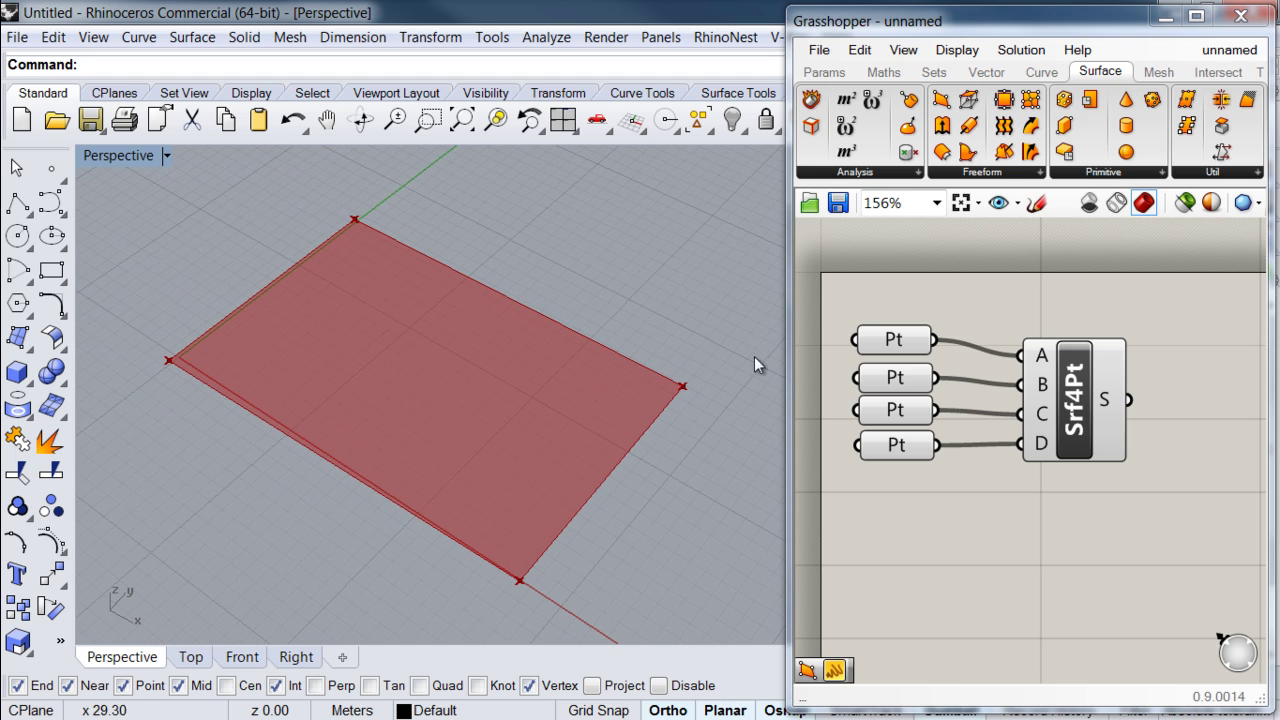
Reshape the surface by moving its far-right corner point inward and sliding the corner point on the Y axis toward the origin.
drag(661, 423, 607, 358)
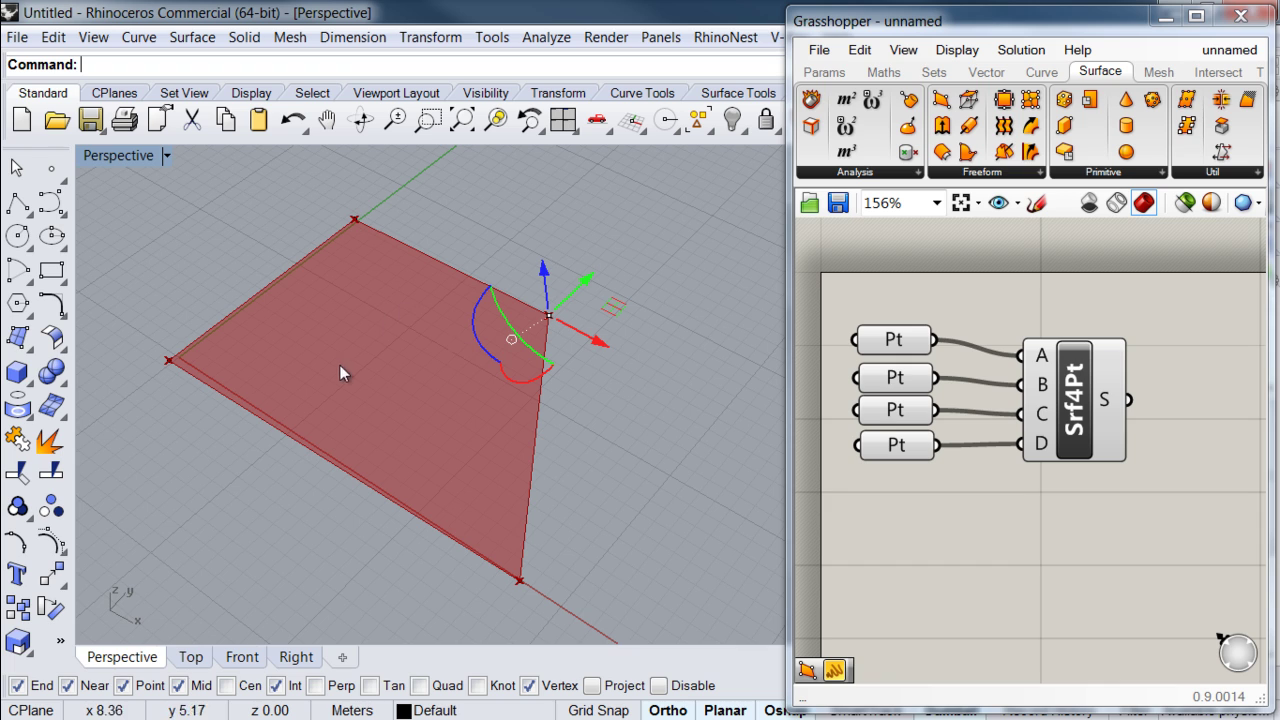
drag(597, 282, 595, 423)
click(352, 220)
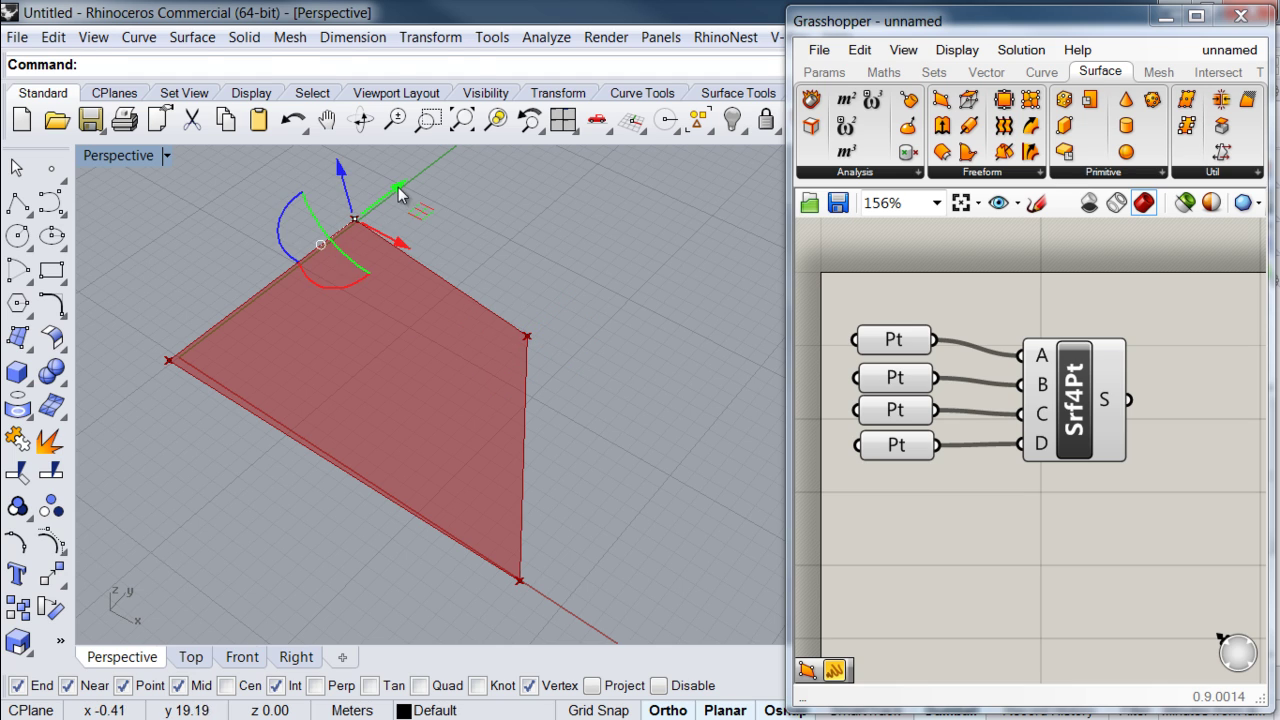
drag(400, 194, 358, 227)
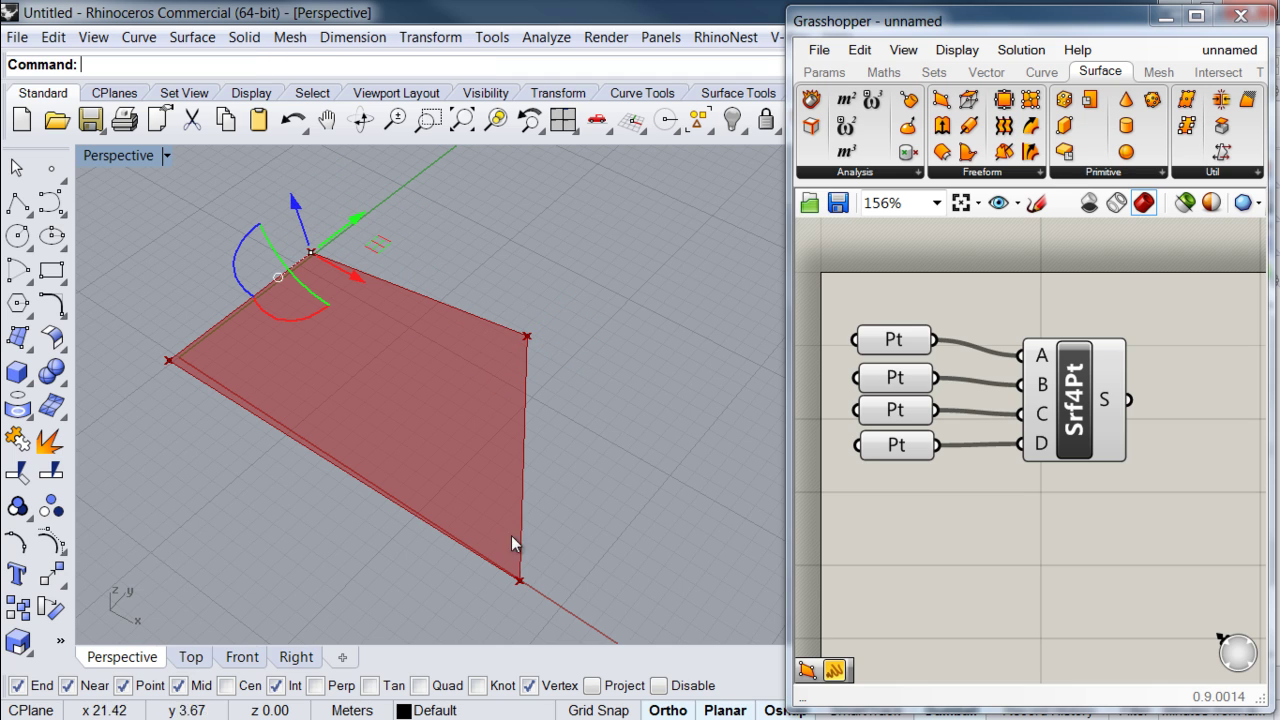
click(587, 320)
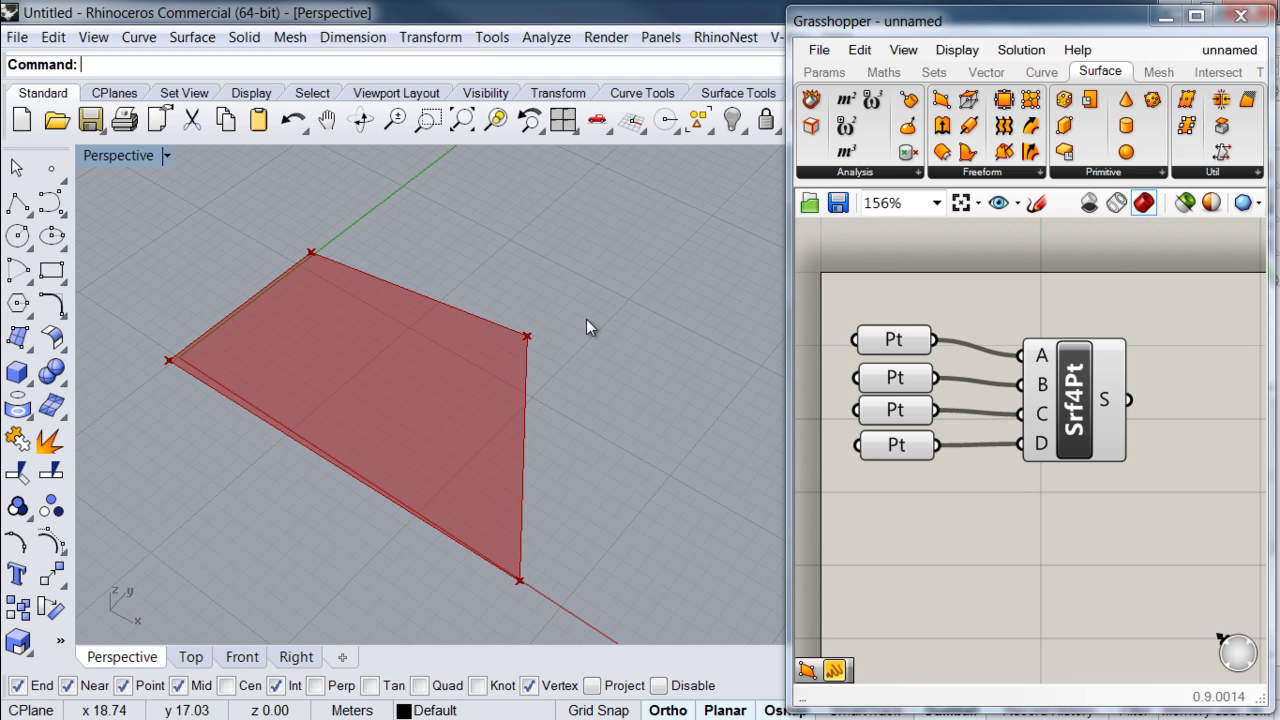
Select the Srf4Pt component, nudge it slightly, and examine its highlighted surface in the Perspective view.
click(1082, 398)
drag(1076, 377, 1066, 364)
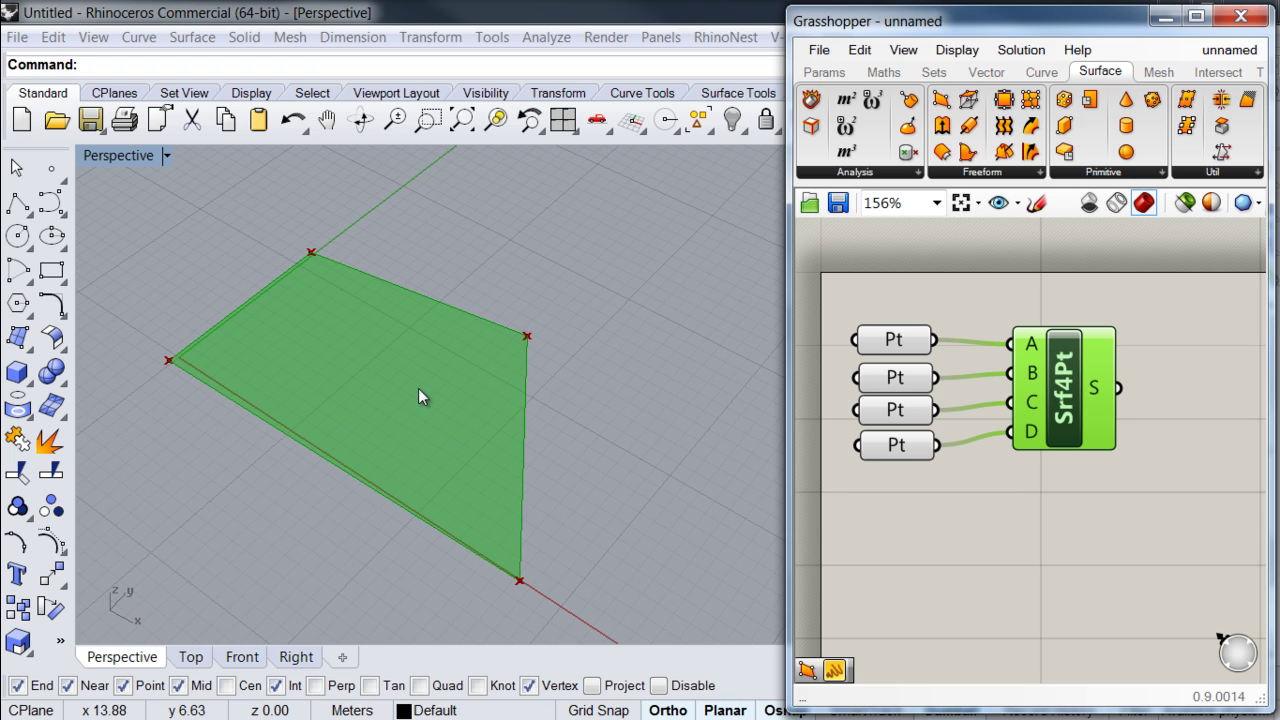
right_drag(417, 405, 418, 354)
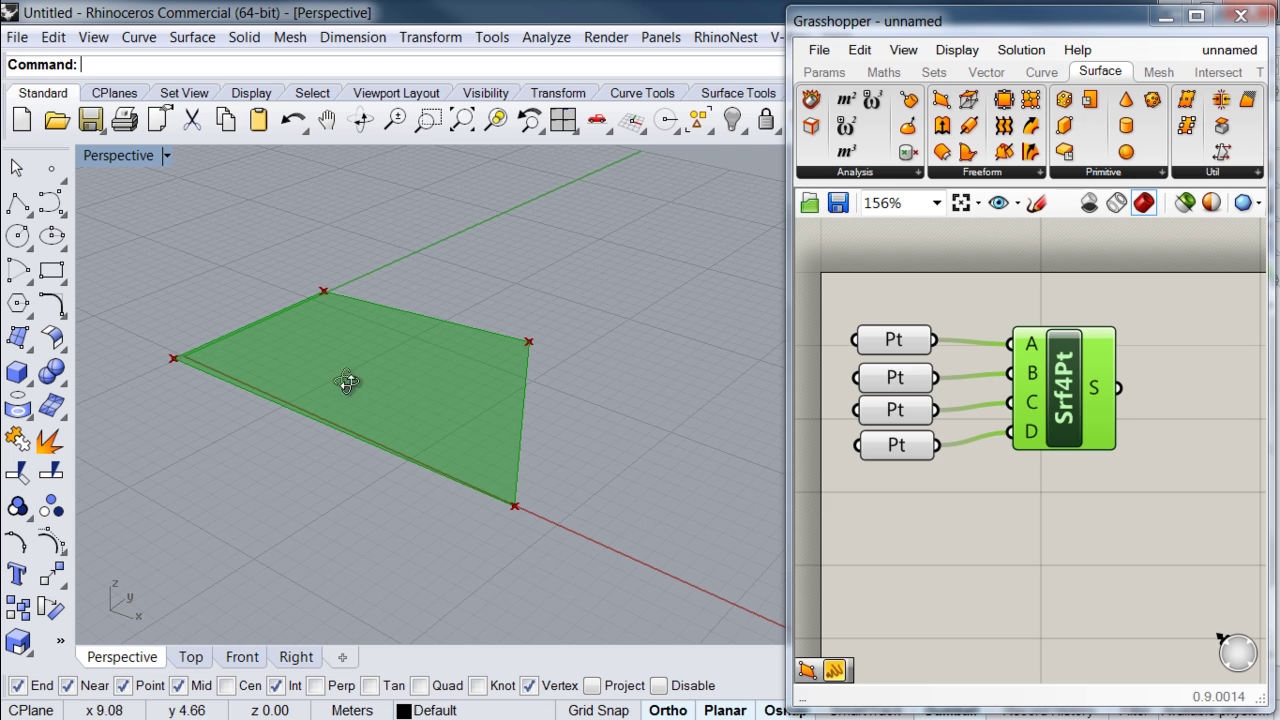
right_drag(346, 381, 352, 456)
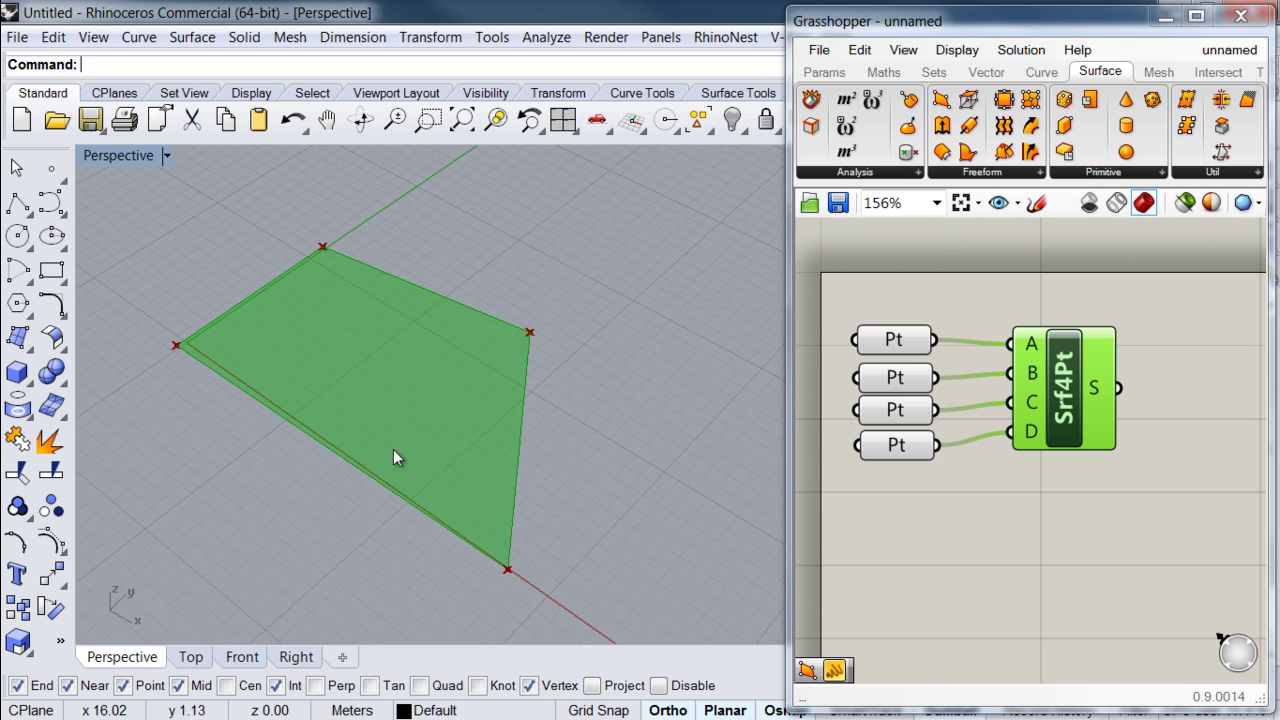
Select the Pt parameters individually to check which surface corner each references, and inspect the corner of the third one up close.
click(894, 345)
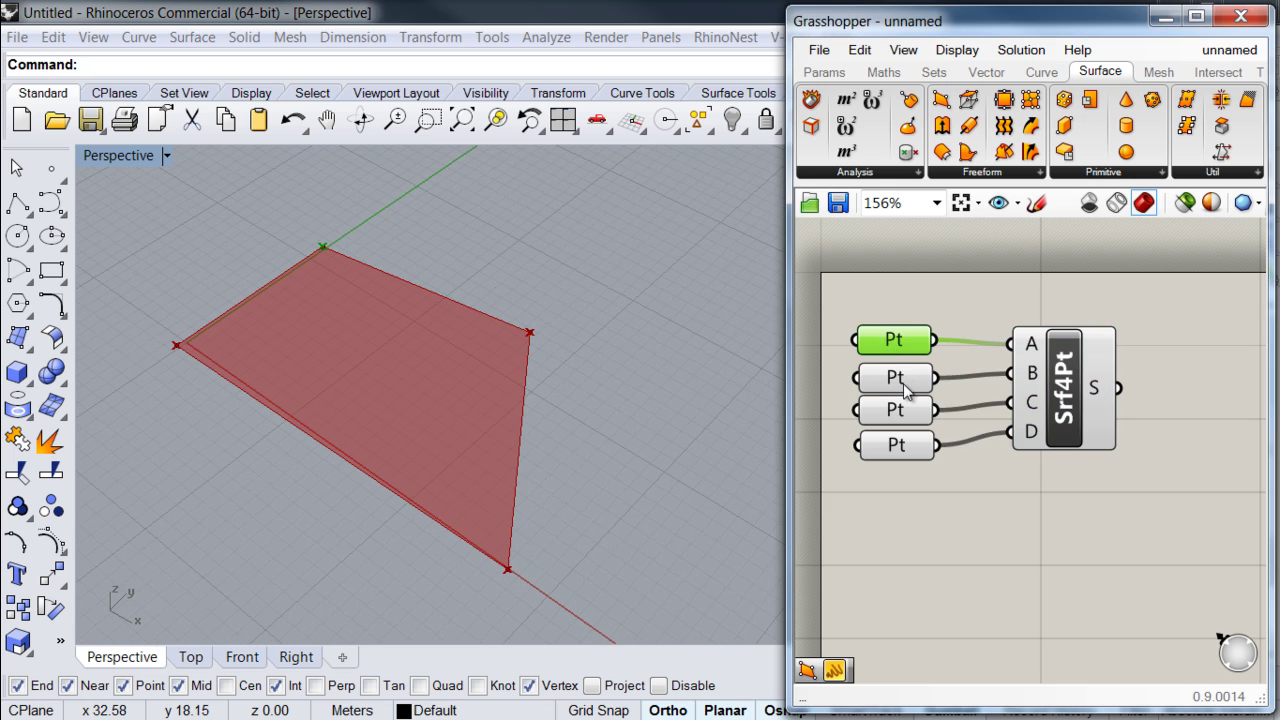
click(905, 385)
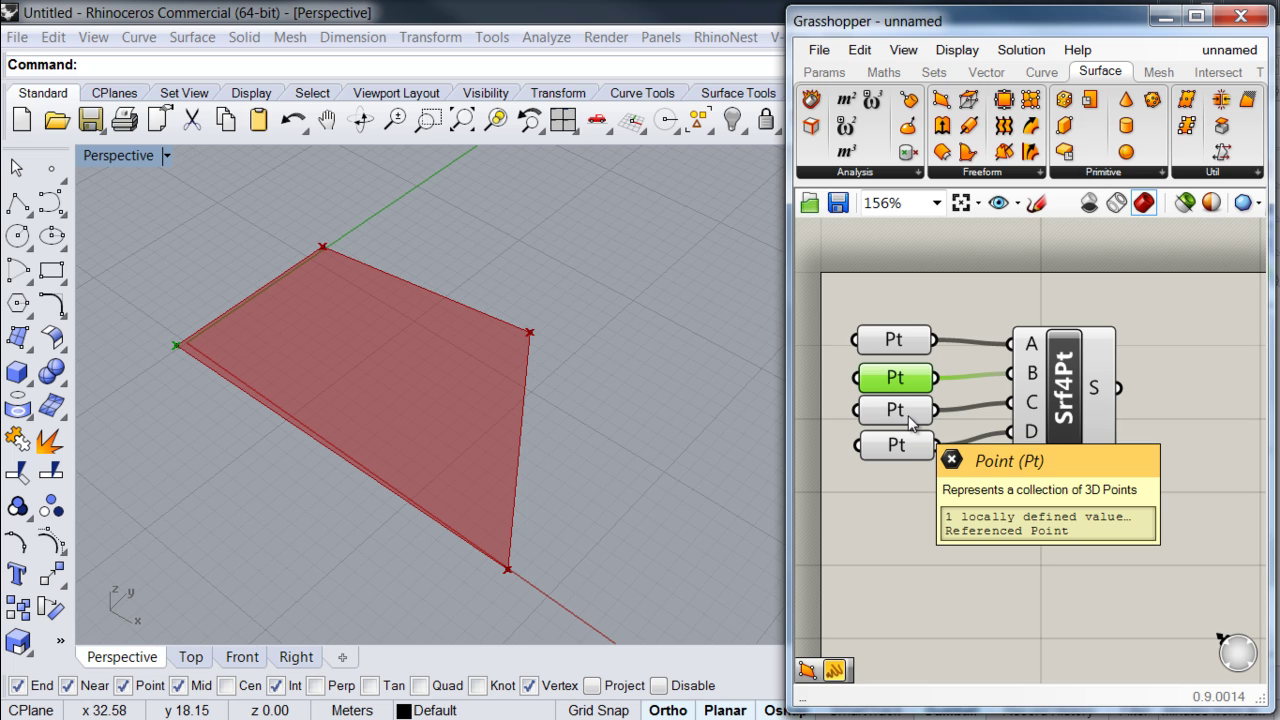
click(905, 440)
click(903, 412)
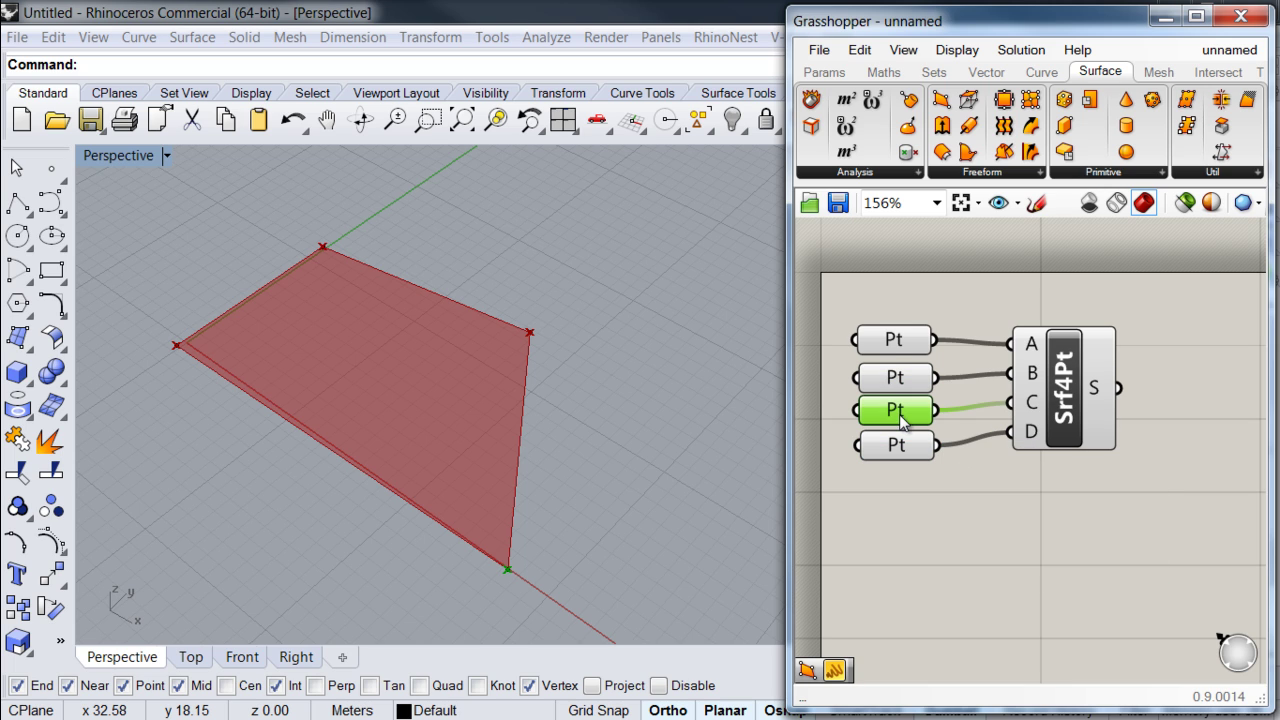
click(896, 342)
click(900, 378)
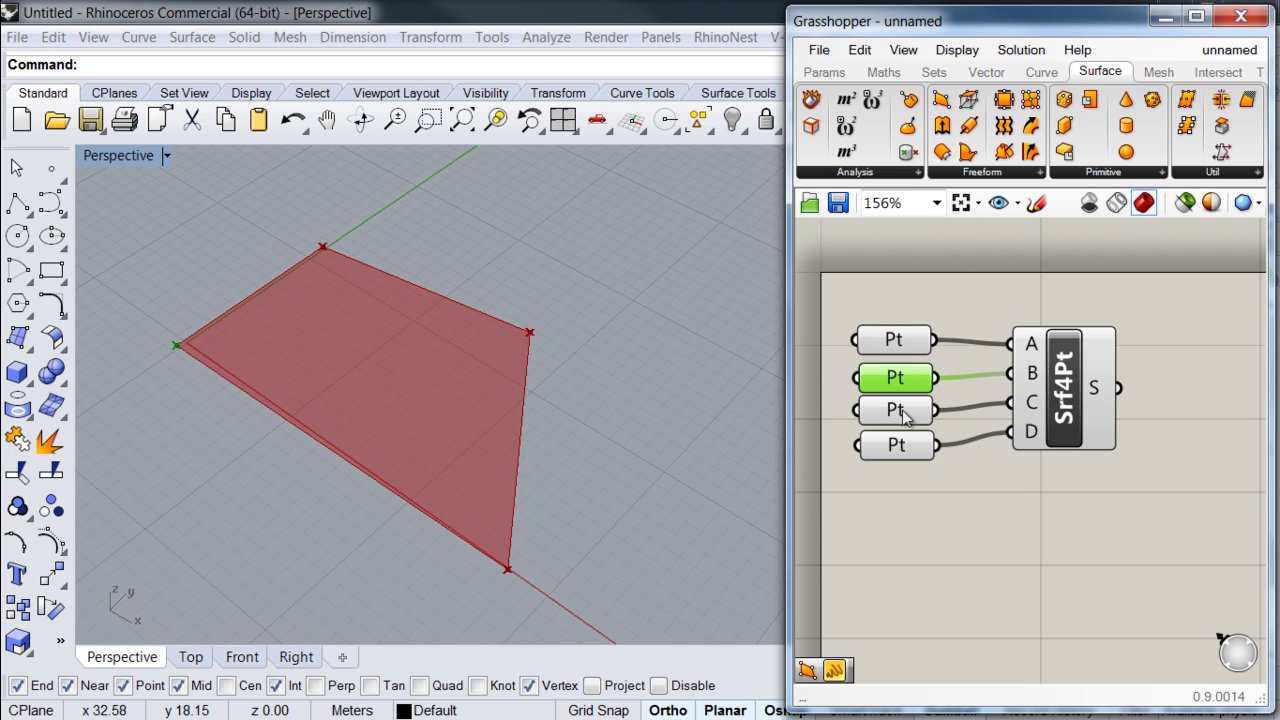
click(900, 412)
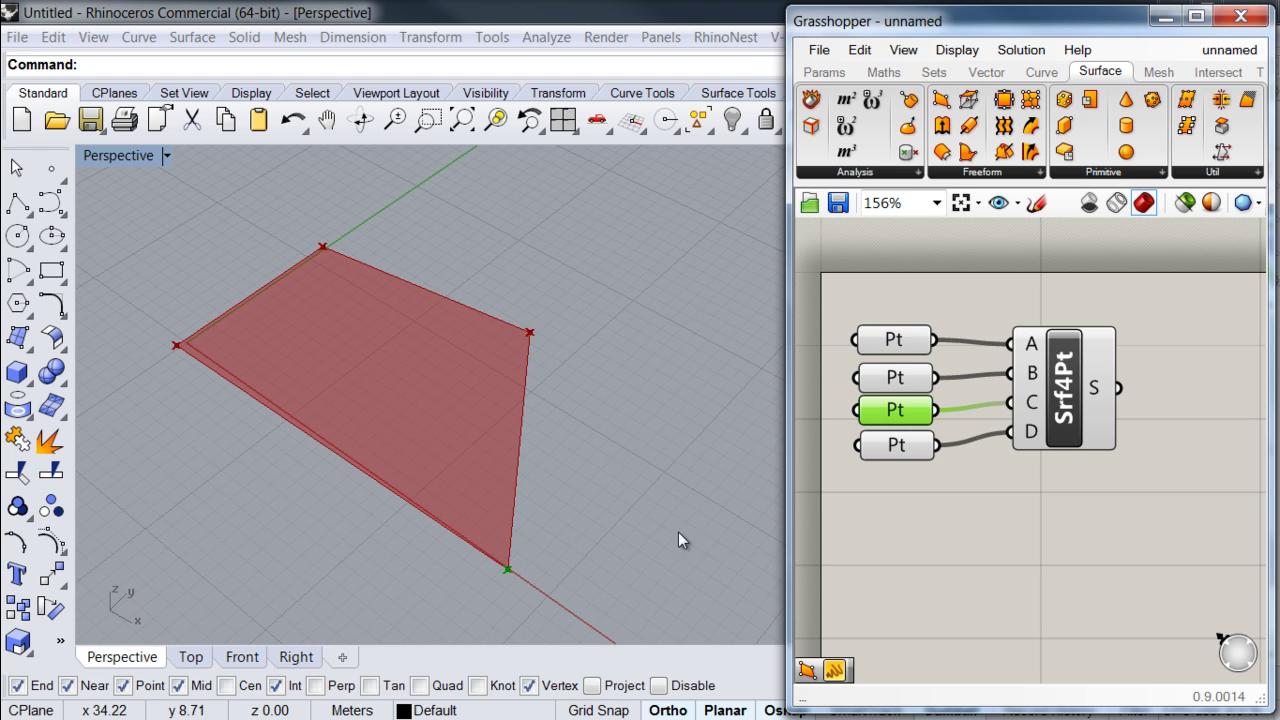
scroll(475, 535, up, 4)
scroll(455, 500, up, 2)
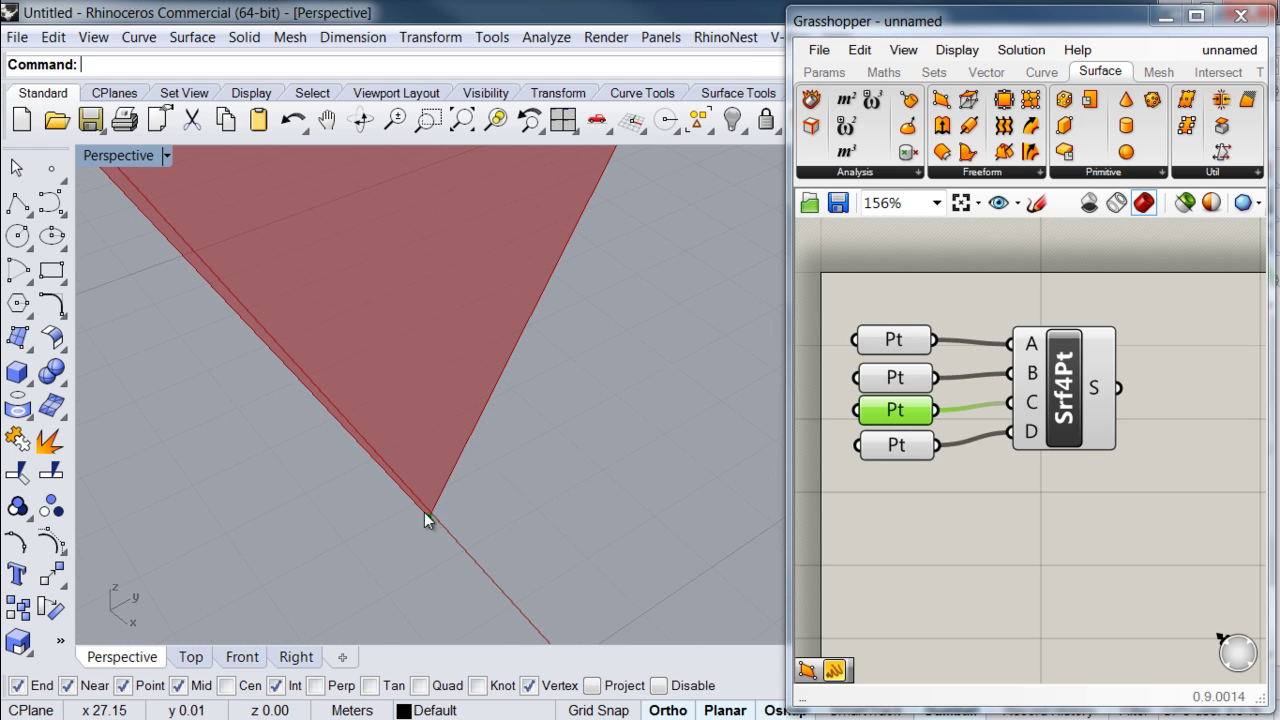
right_drag(424, 514, 476, 512)
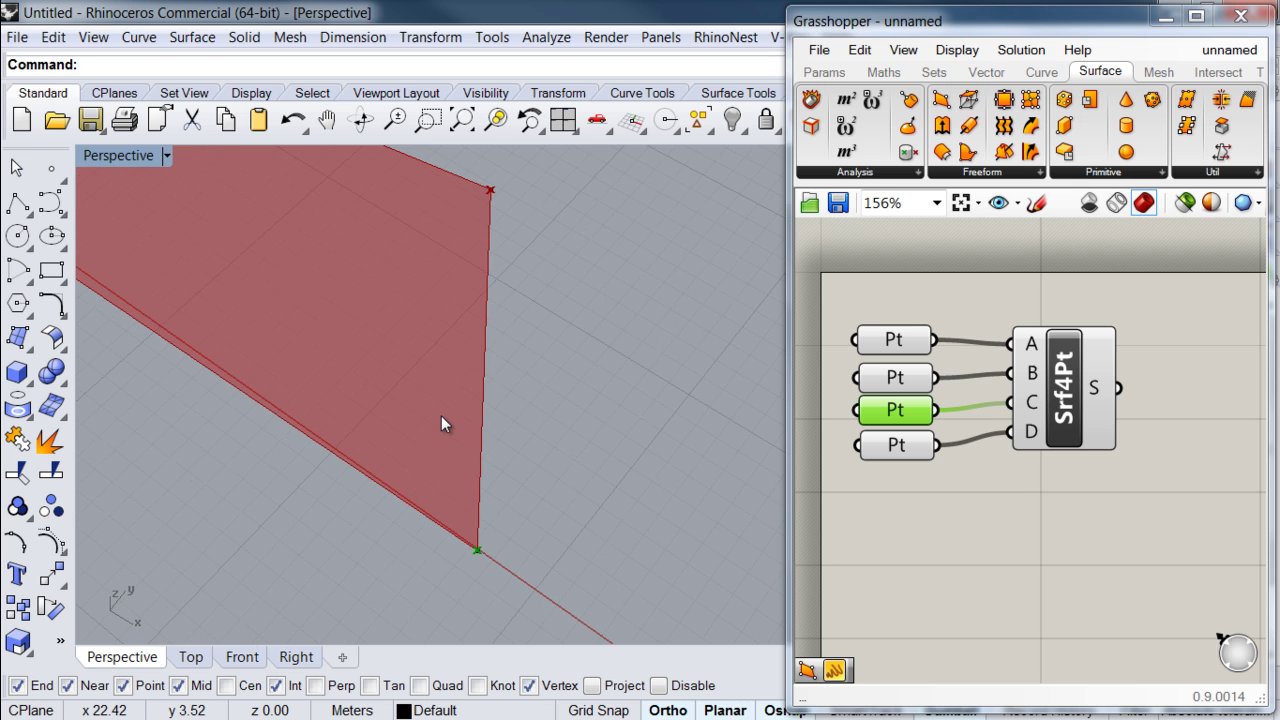
scroll(441, 415, down, 5)
click(1090, 530)
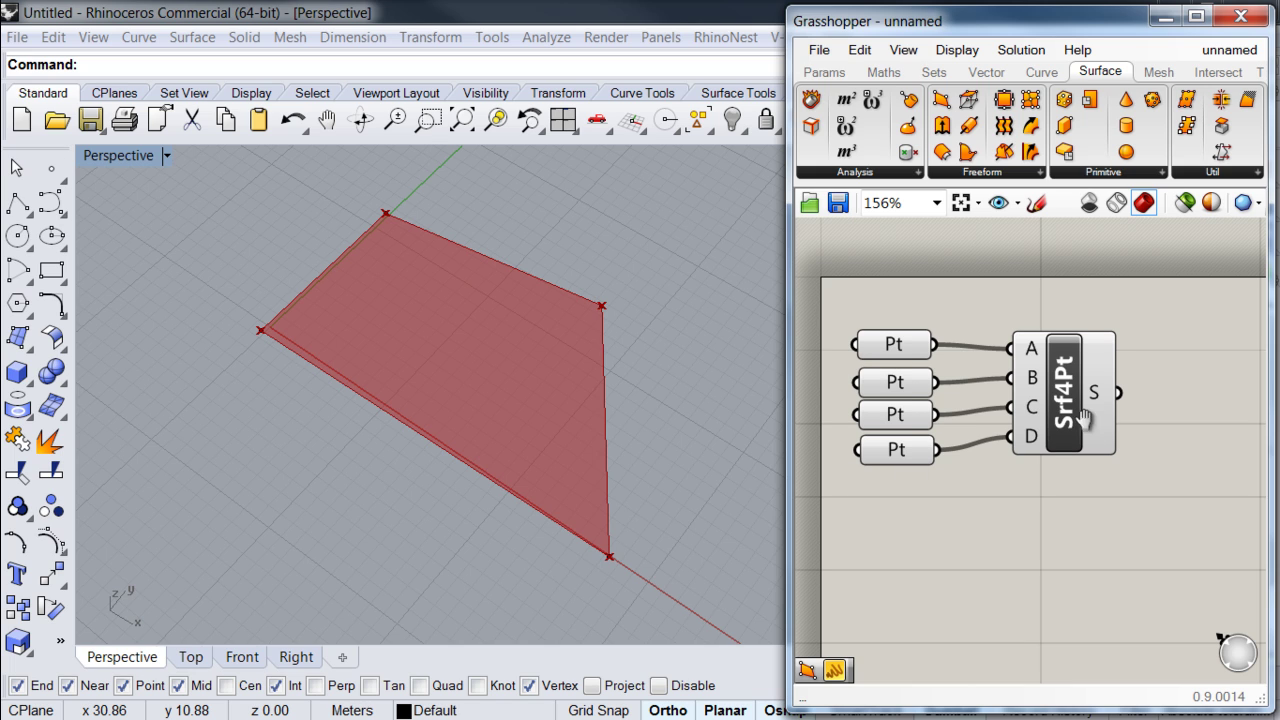
Shift the Srf4Pt component slightly closer to the Pt parameters, leaving free canvas beside its output.
right_drag(1083, 418, 1030, 392)
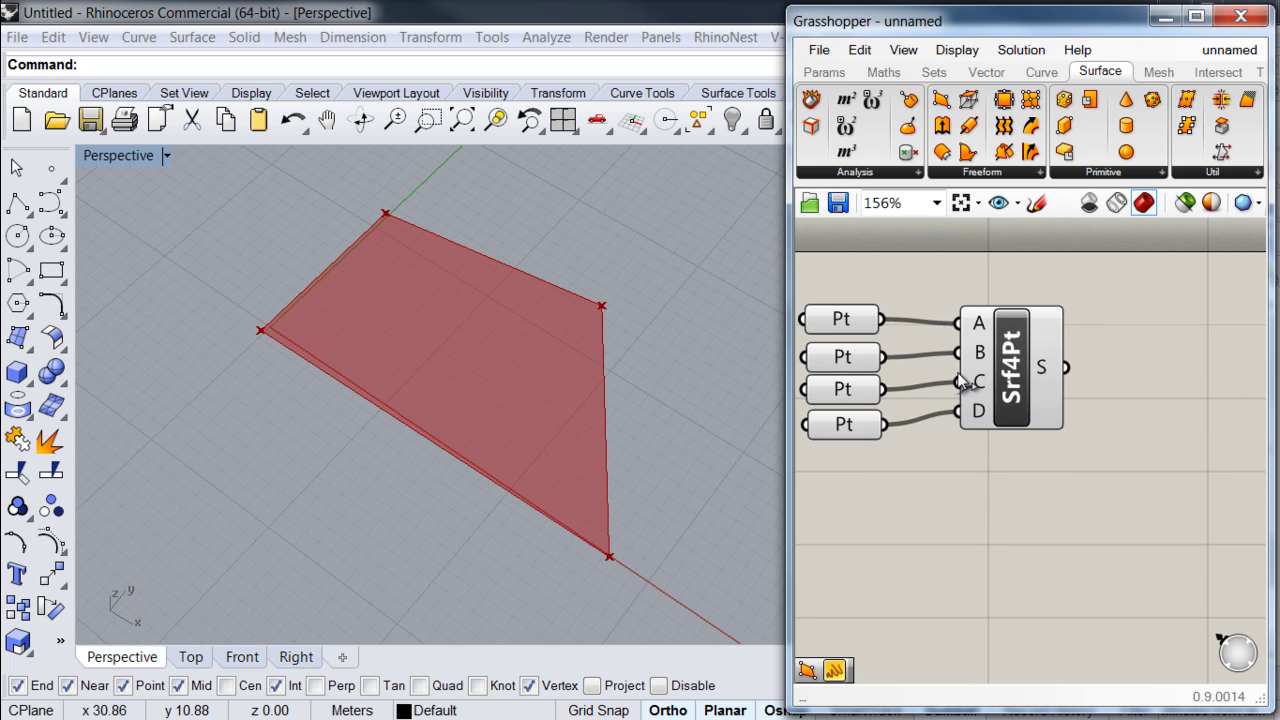
right_drag(1137, 407, 1120, 422)
click(982, 391)
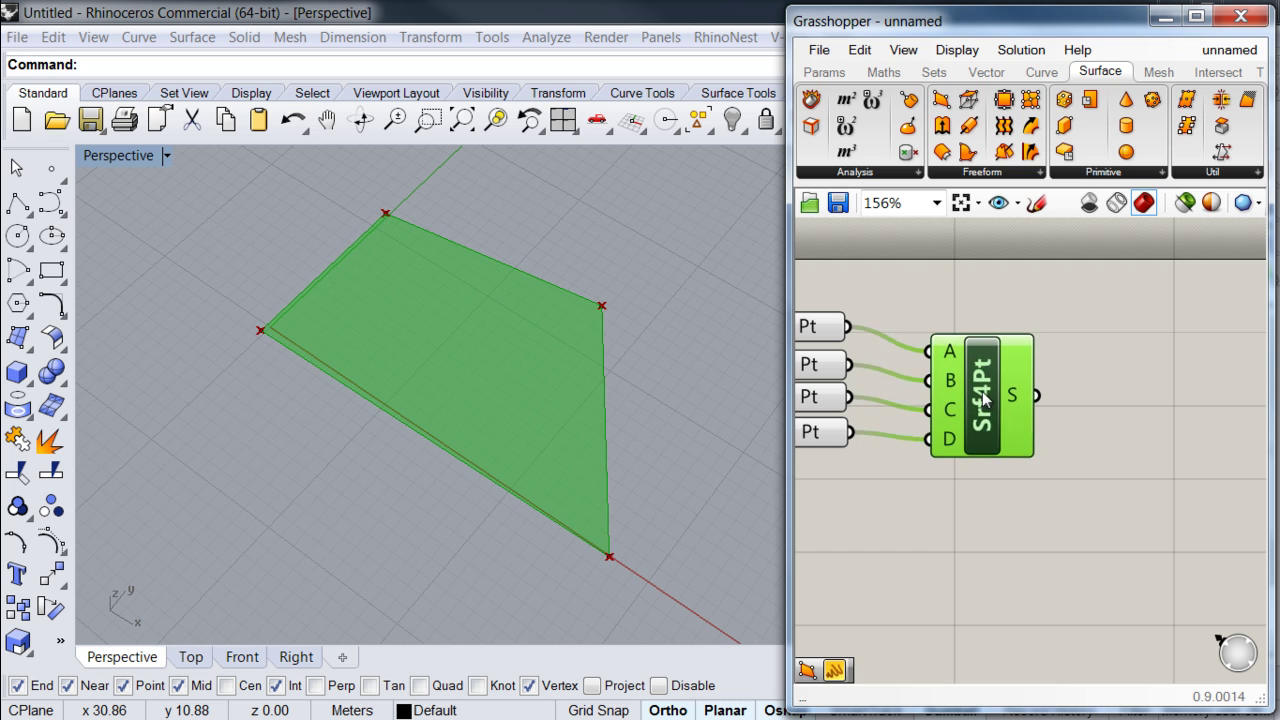
drag(995, 398, 981, 396)
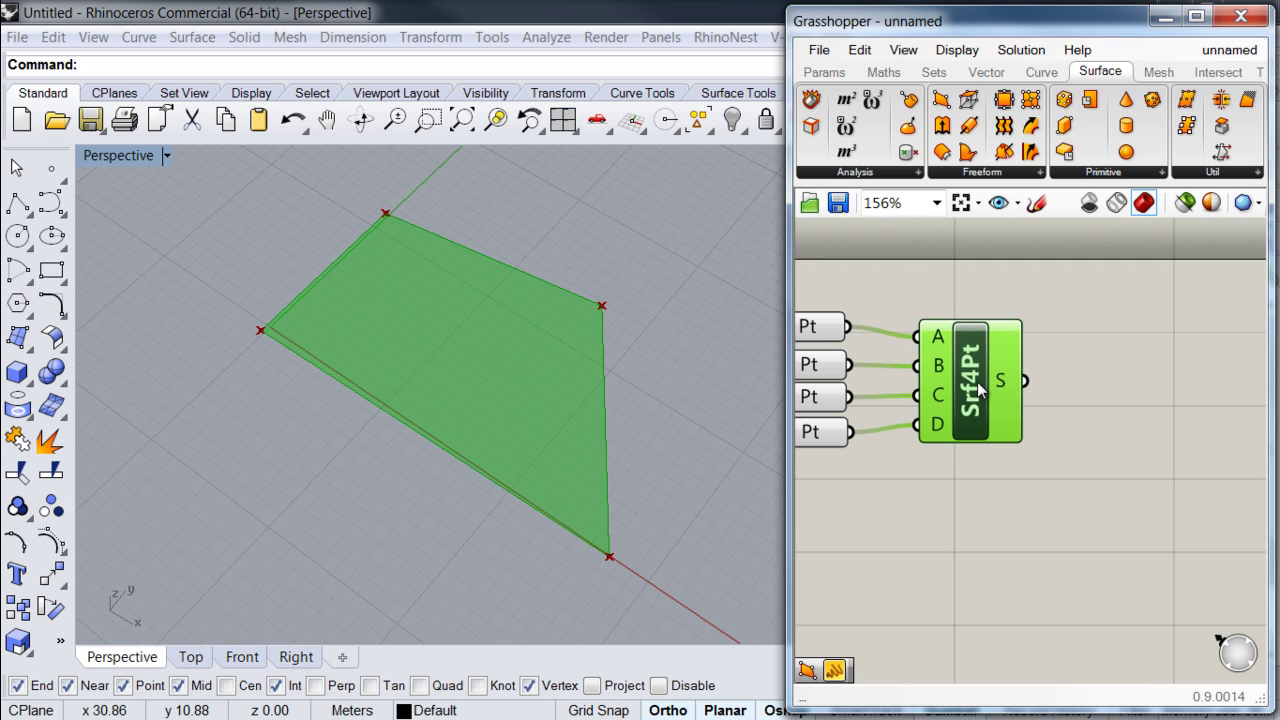
Add an SDivide component after Srf4Pt by searching for "divide" and wire Srf4Pt's S output into its S input.
double_click(1137, 438)
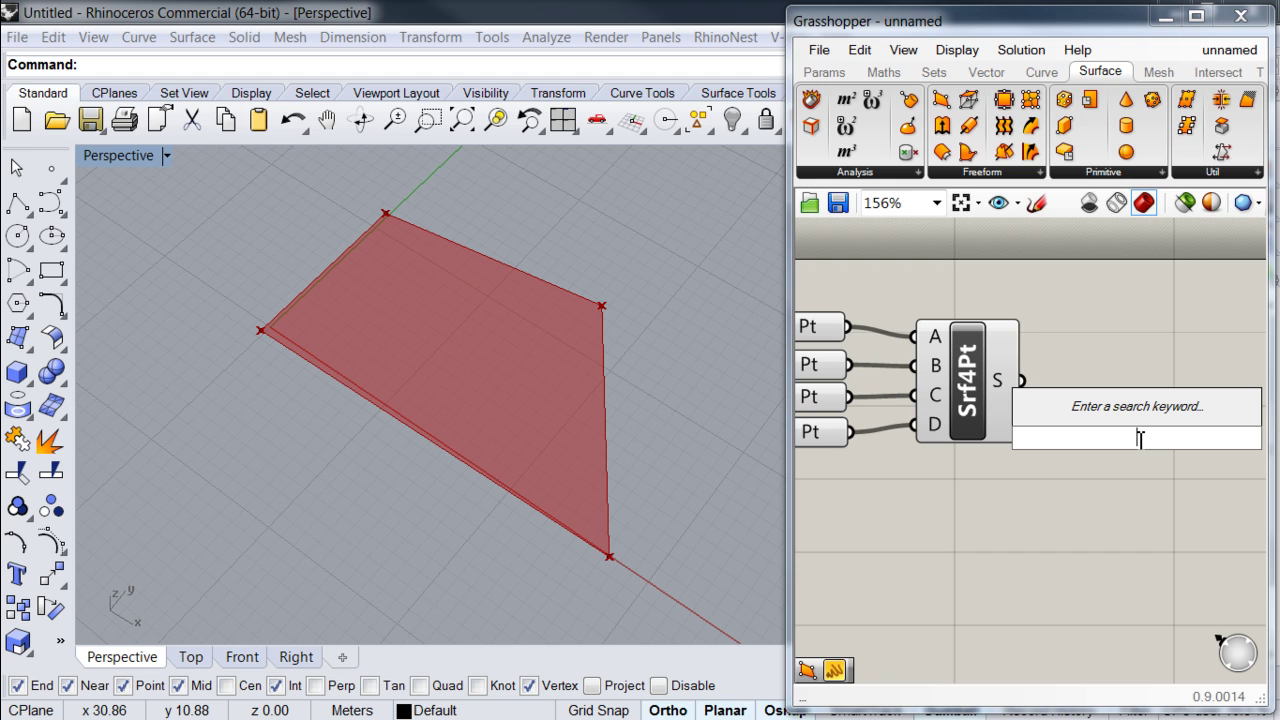
text(divide)
click(1096, 172)
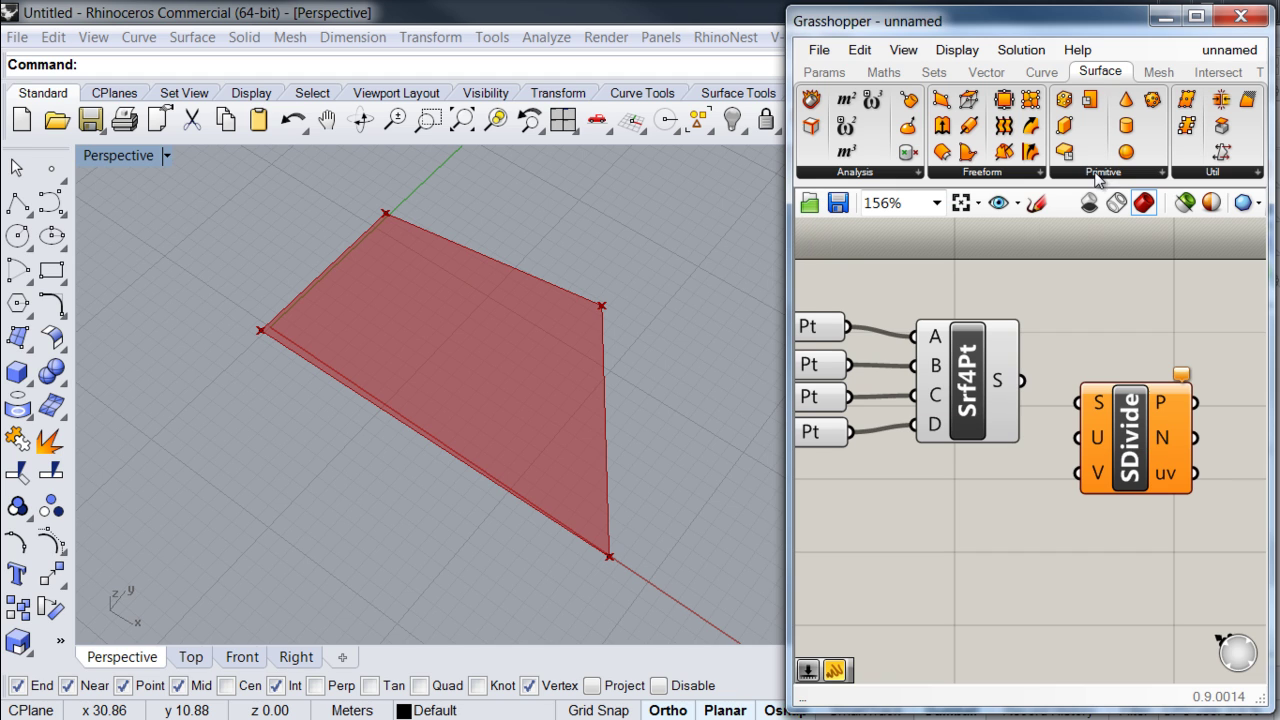
right_drag(975, 505, 1023, 517)
scroll(1023, 517, down, 1)
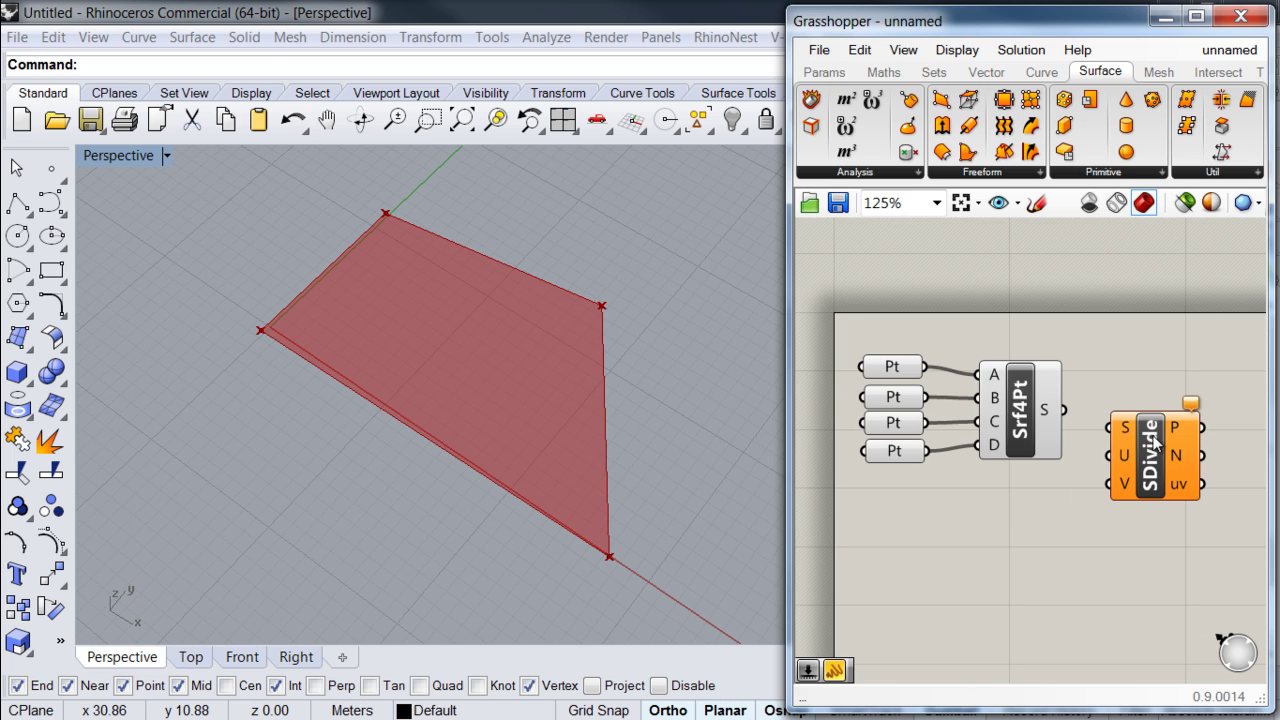
drag(1112, 428, 1064, 409)
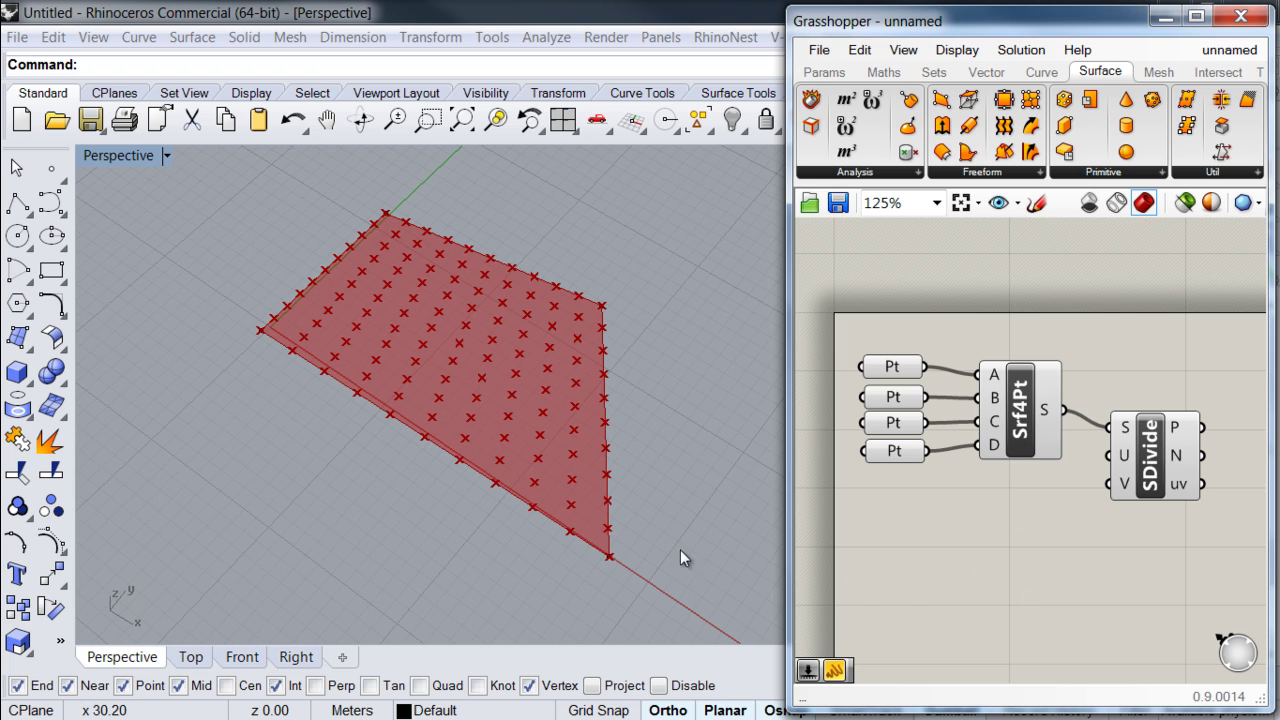
Reposition the SDivide component slightly higher and close to Srf4Pt, and examine its division points on the surface.
drag(1158, 456, 1161, 462)
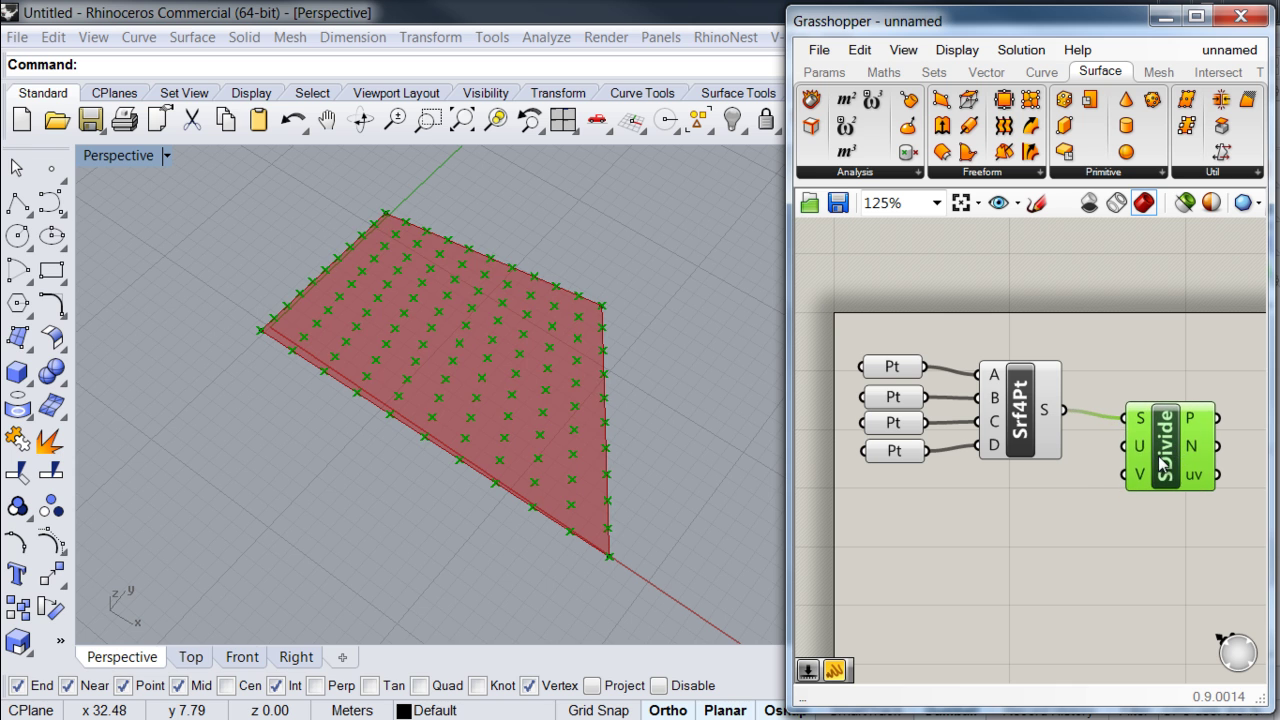
click(1104, 508)
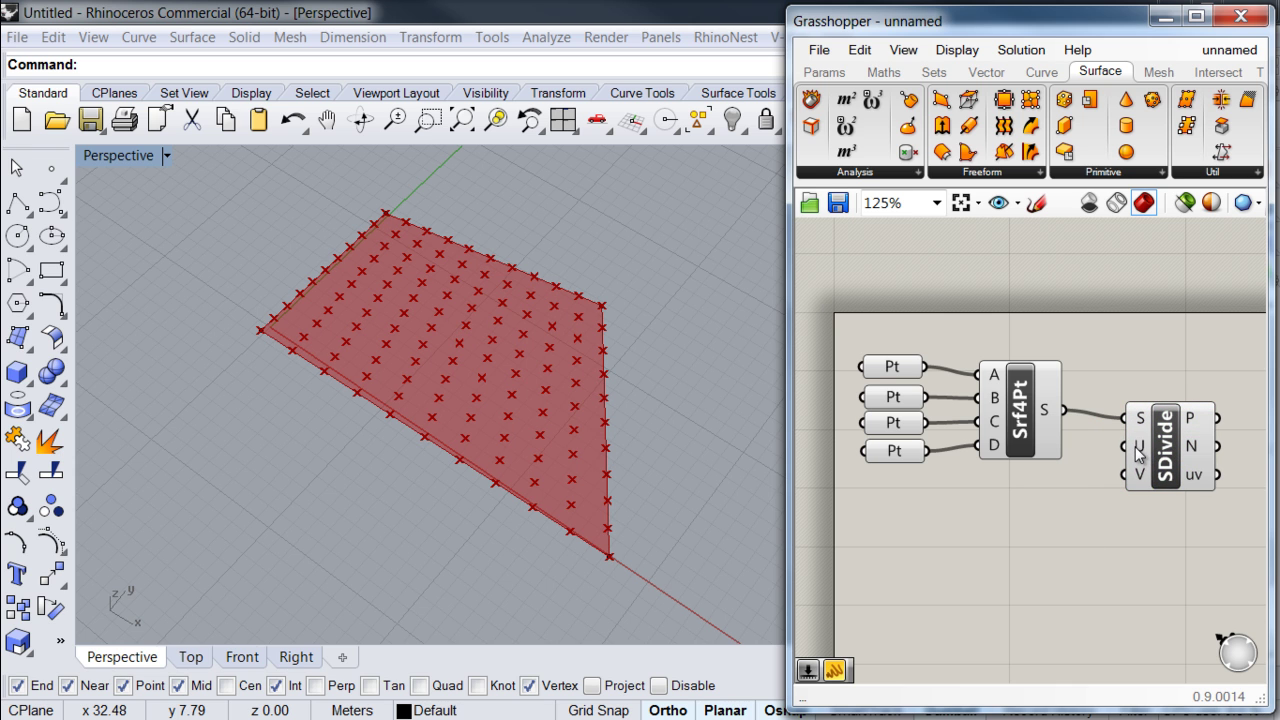
right_drag(600, 330, 600, 430)
drag(1172, 441, 1148, 448)
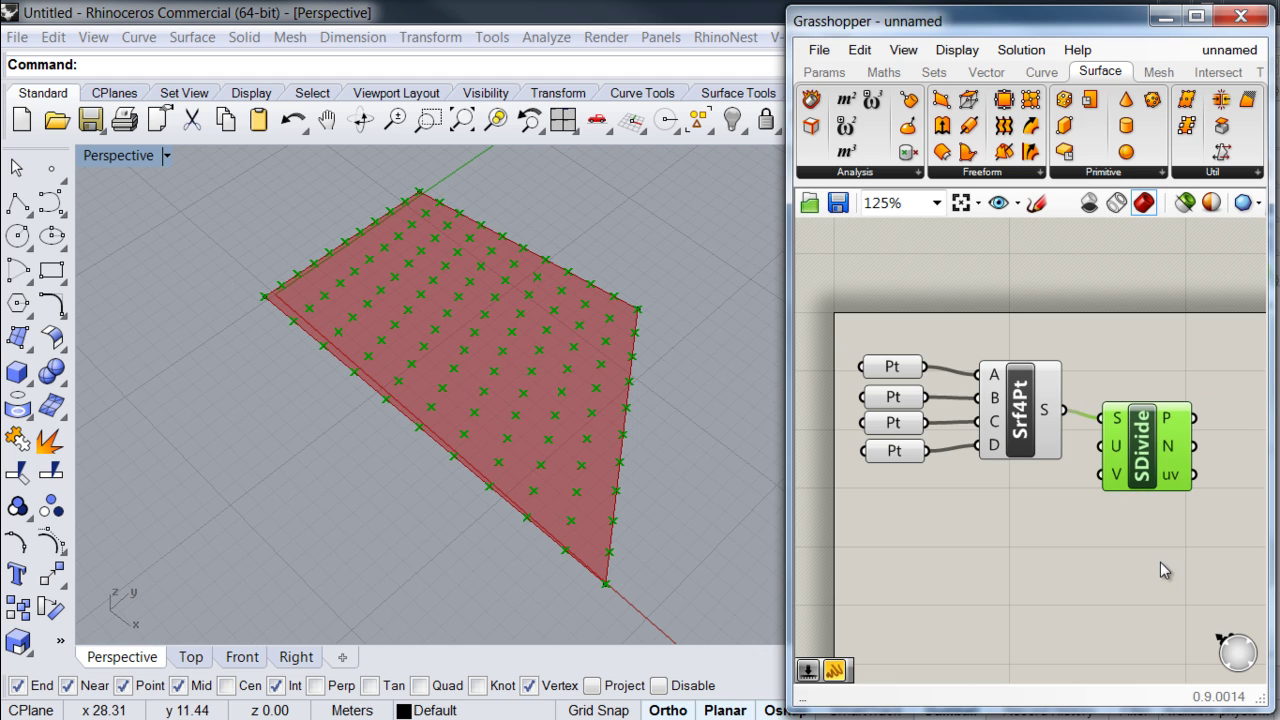
Add a Move component by searching for "move" and place it beside SDivide's outputs.
right_drag(1160, 563, 1043, 542)
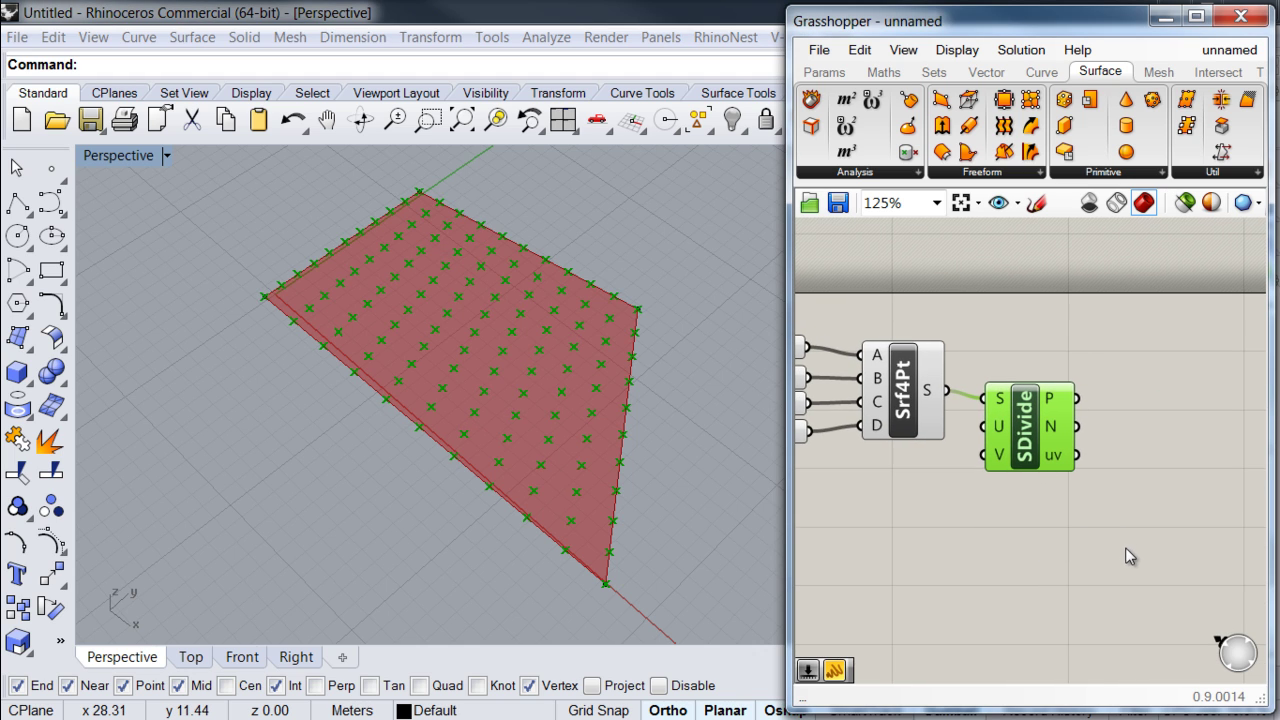
right_drag(1134, 549, 1057, 512)
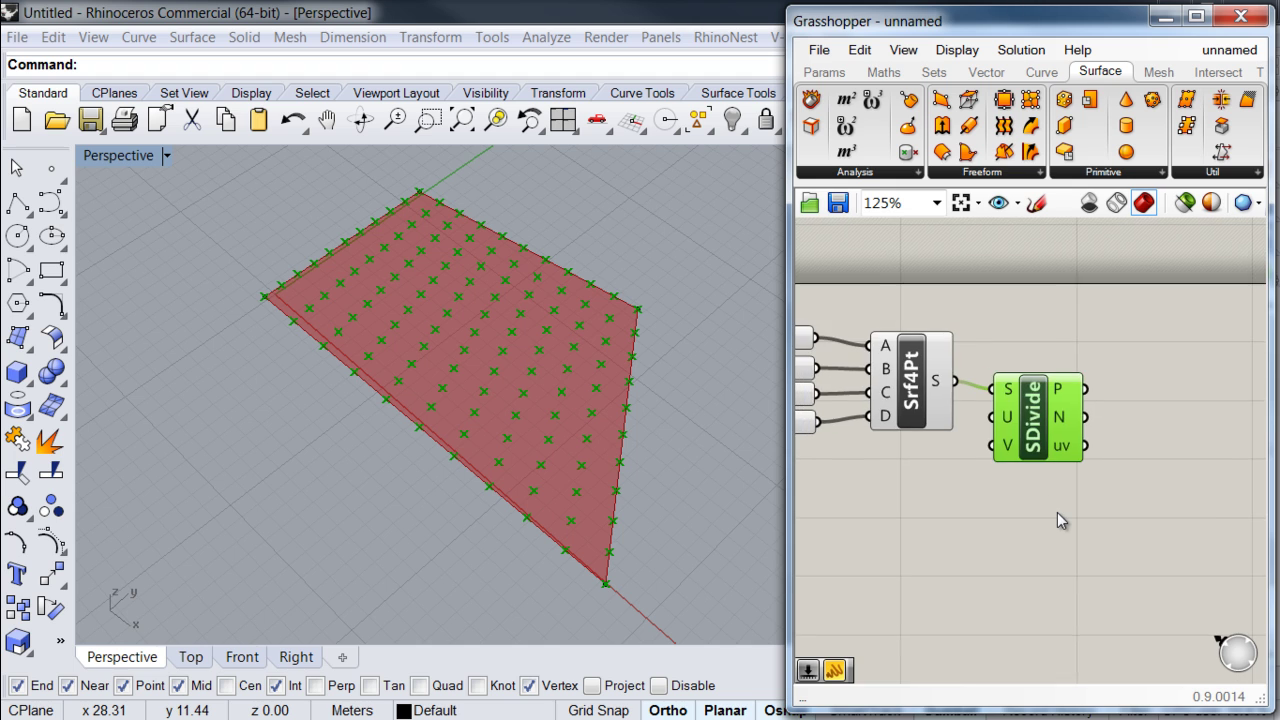
scroll(1060, 514, down, 2)
double_click(1143, 491)
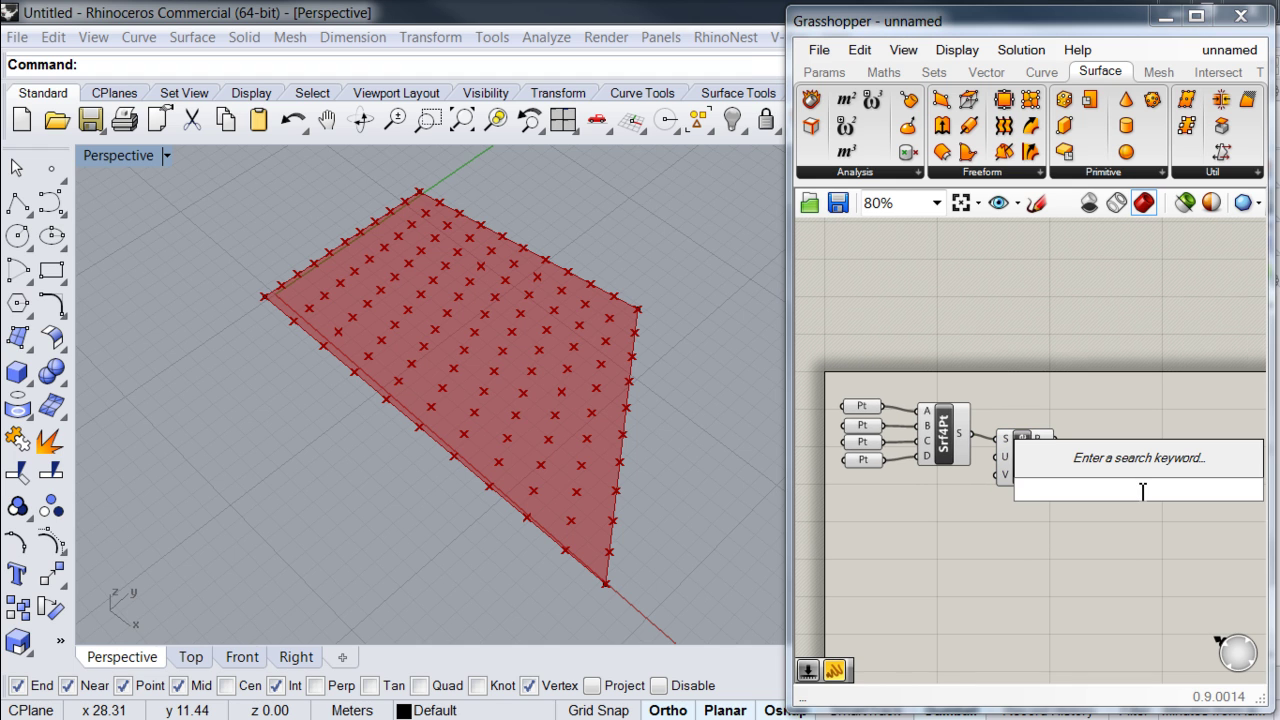
text(move)
click(1095, 463)
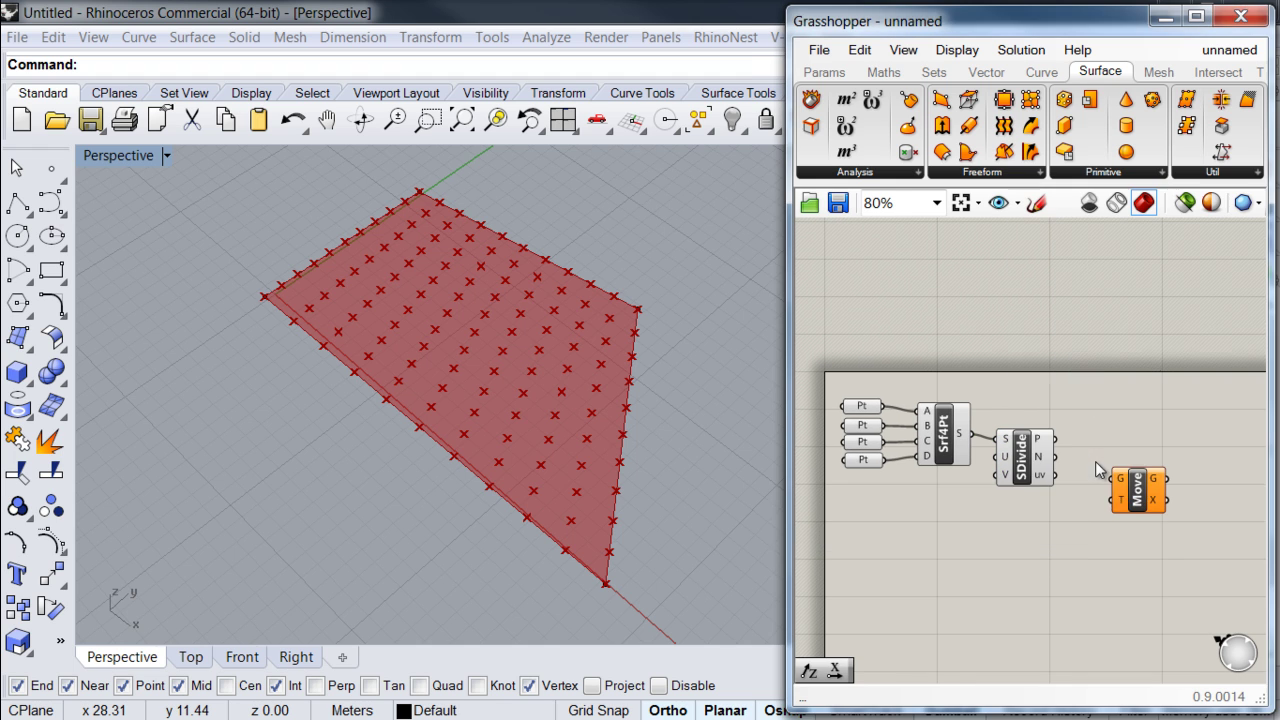
scroll(1125, 505, up, 3)
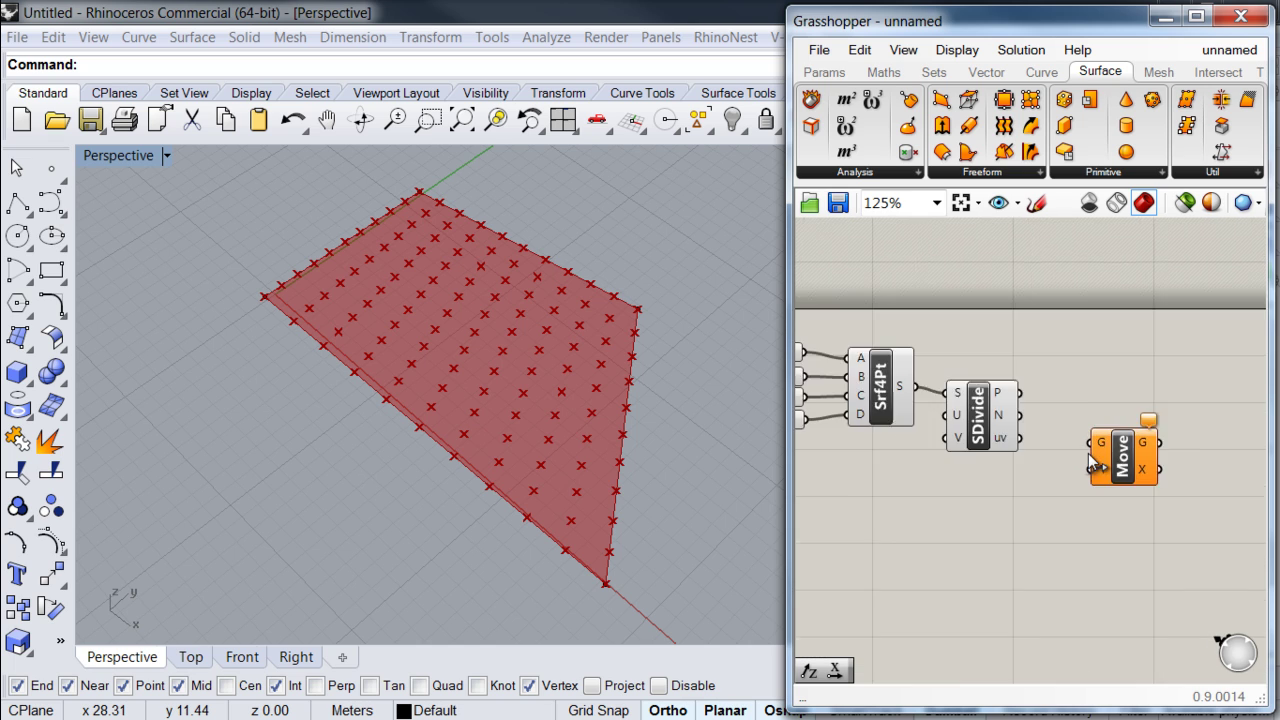
drag(1182, 472, 1165, 438)
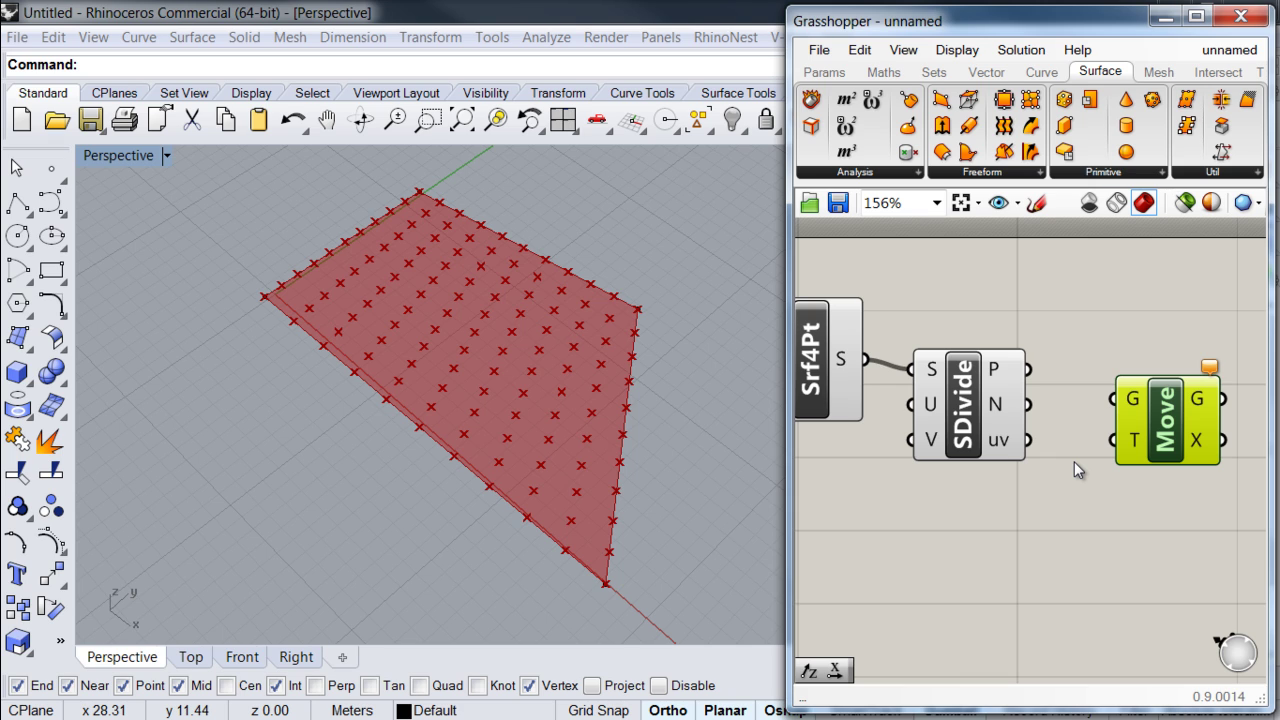
Wire SDivide's P output into Move's G input so the division points are the geometry to move.
click(1053, 389)
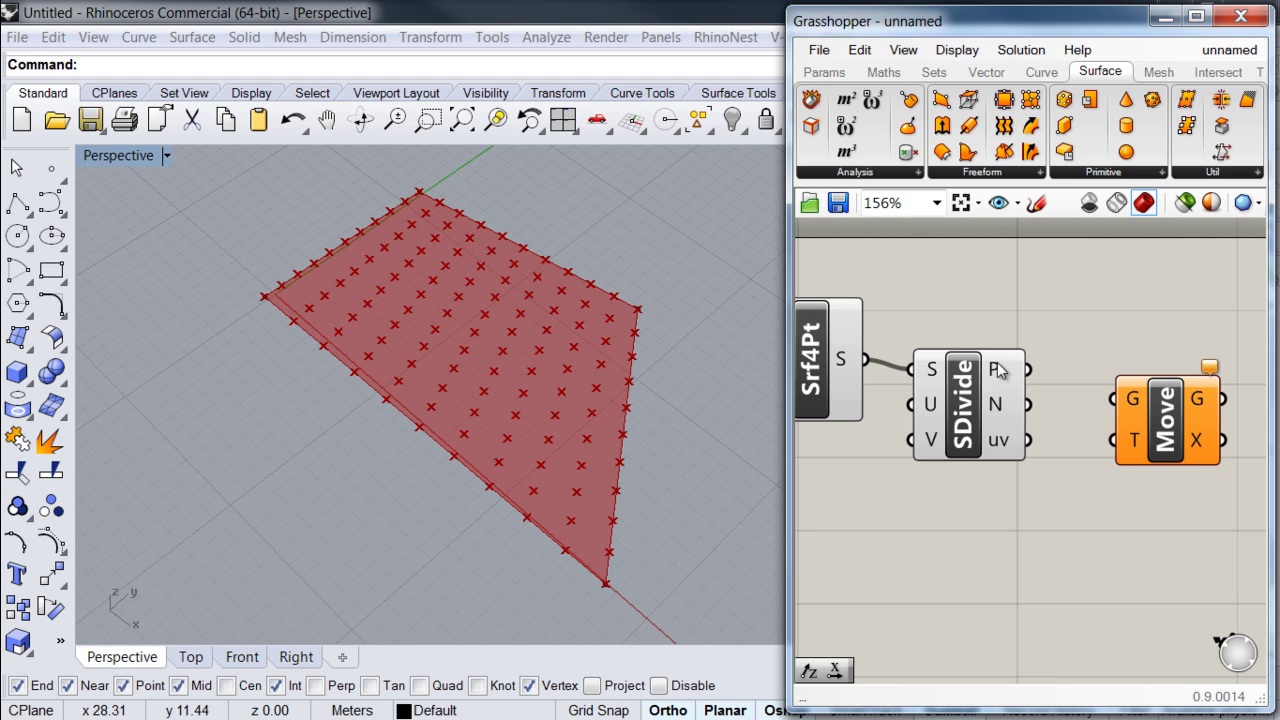
drag(1026, 368, 1116, 399)
click(970, 405)
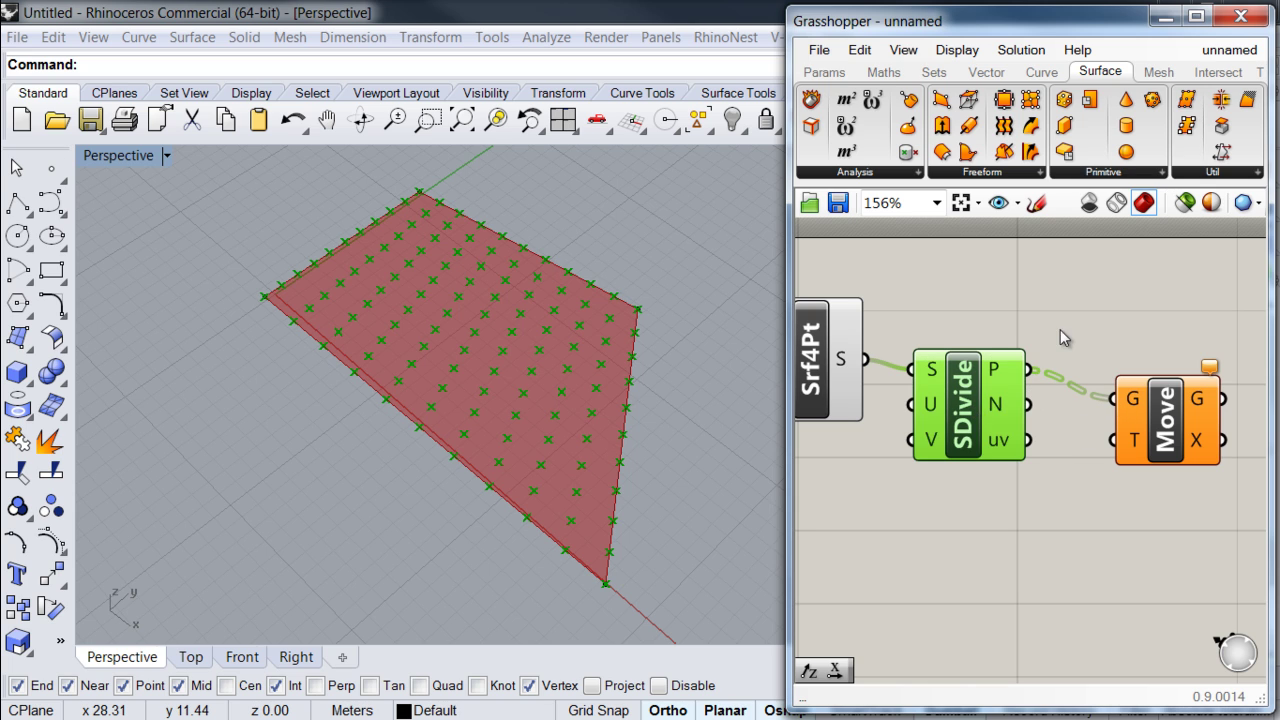
click(1060, 329)
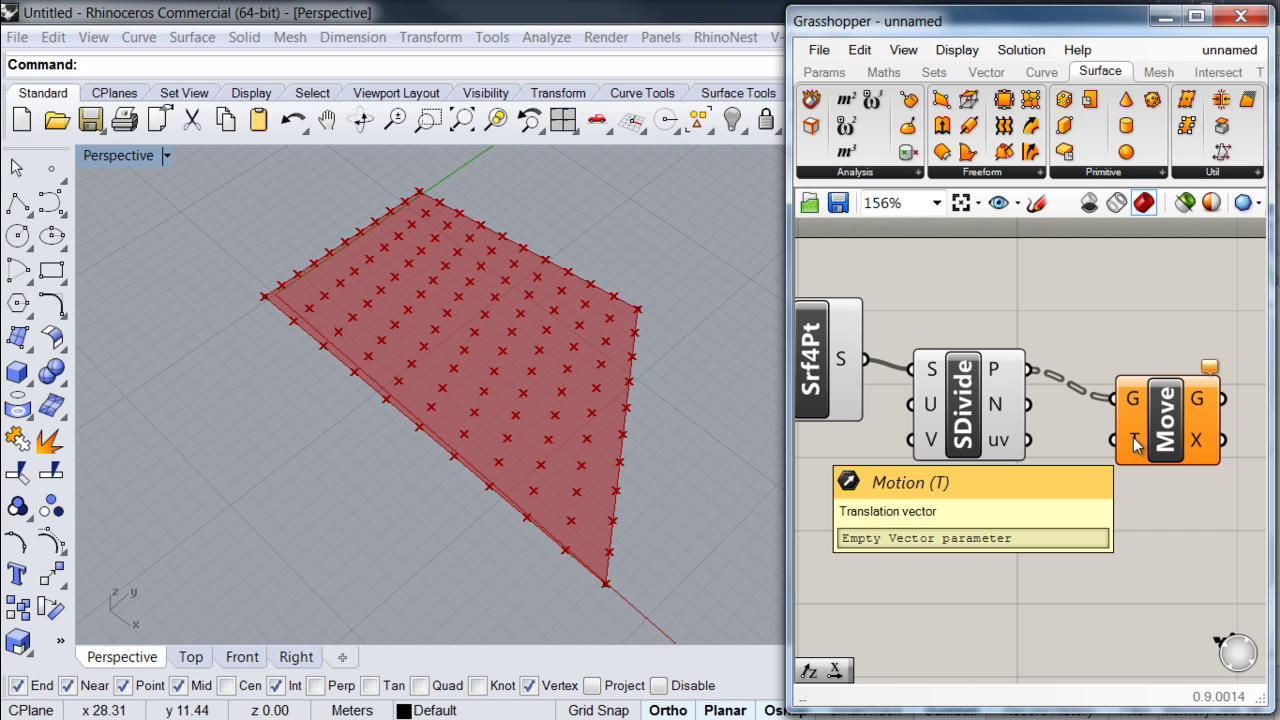
Add a Unit Z component below SDivide by searching for "z", wire its V output into Move's T input, and arrange both components.
drag(1165, 425, 1180, 441)
right_drag(1146, 596, 1091, 576)
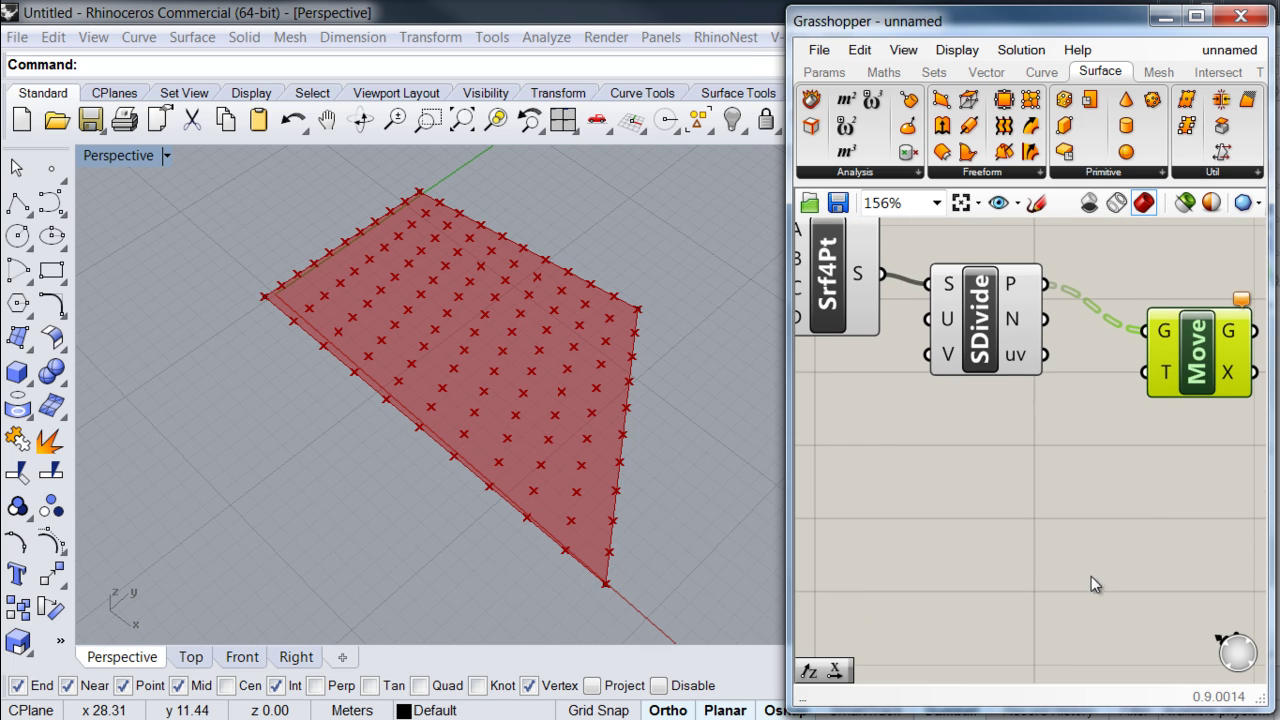
double_click(1027, 537)
text(z)
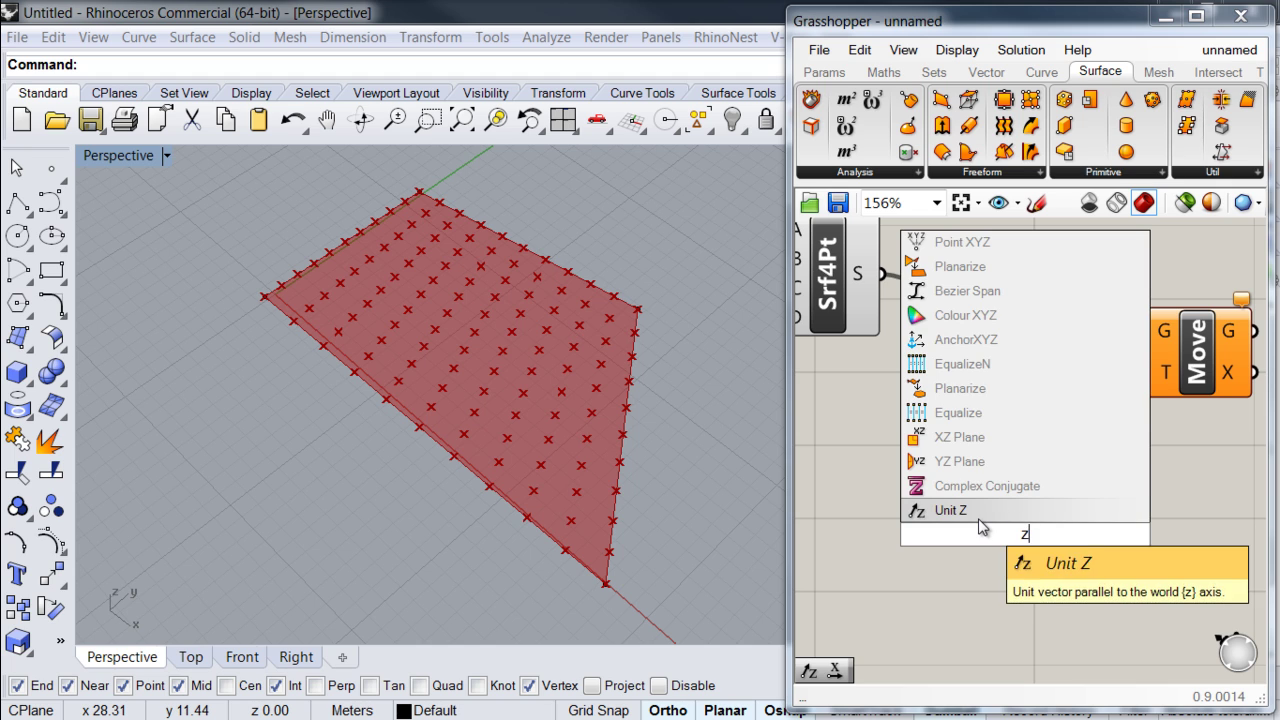
key(Return)
drag(1018, 536, 1200, 372)
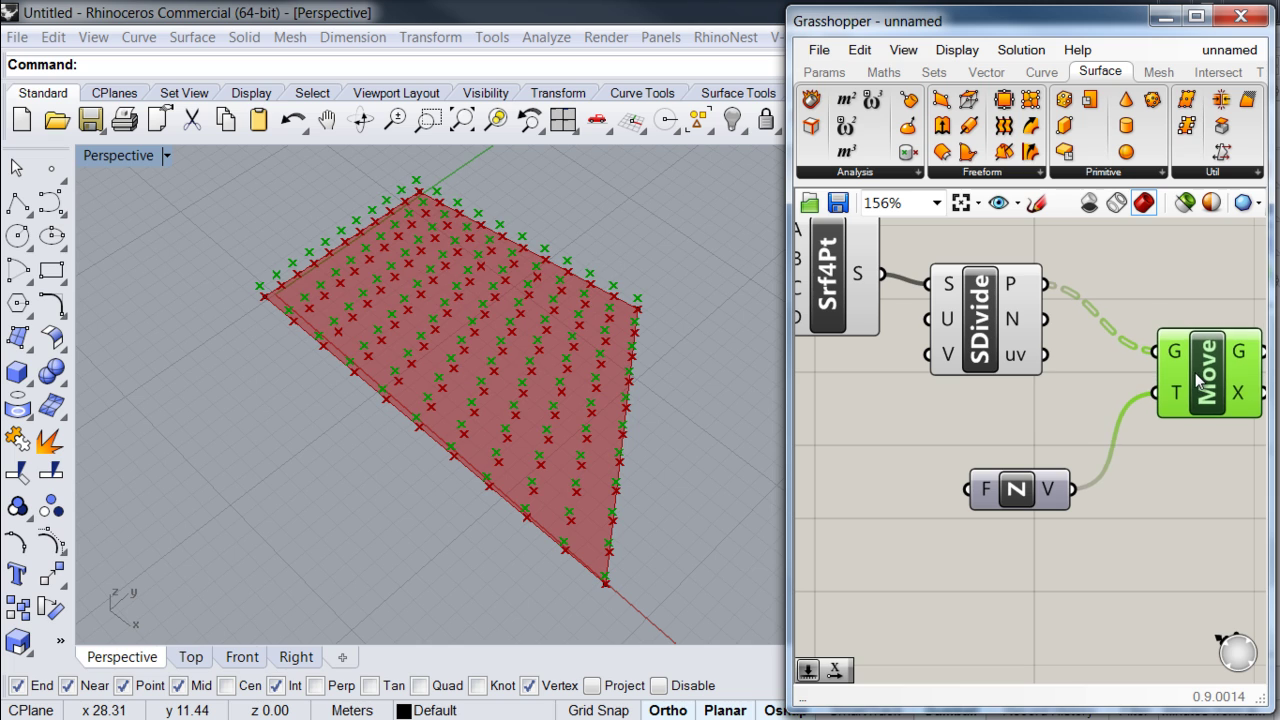
drag(1025, 495, 1042, 466)
Add a Number Slider on free canvas before the Unit Z component by searching for "slider".
right_drag(1032, 498, 1063, 470)
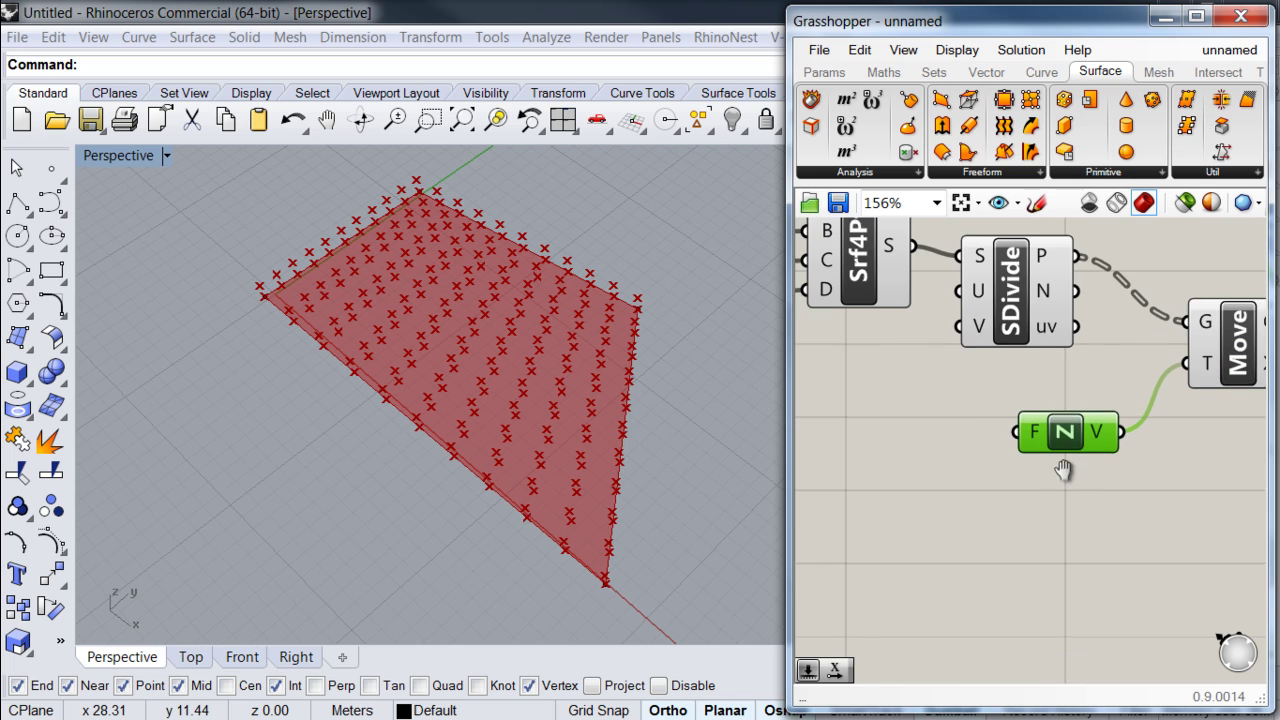
scroll(1041, 505, down, 1)
double_click(904, 485)
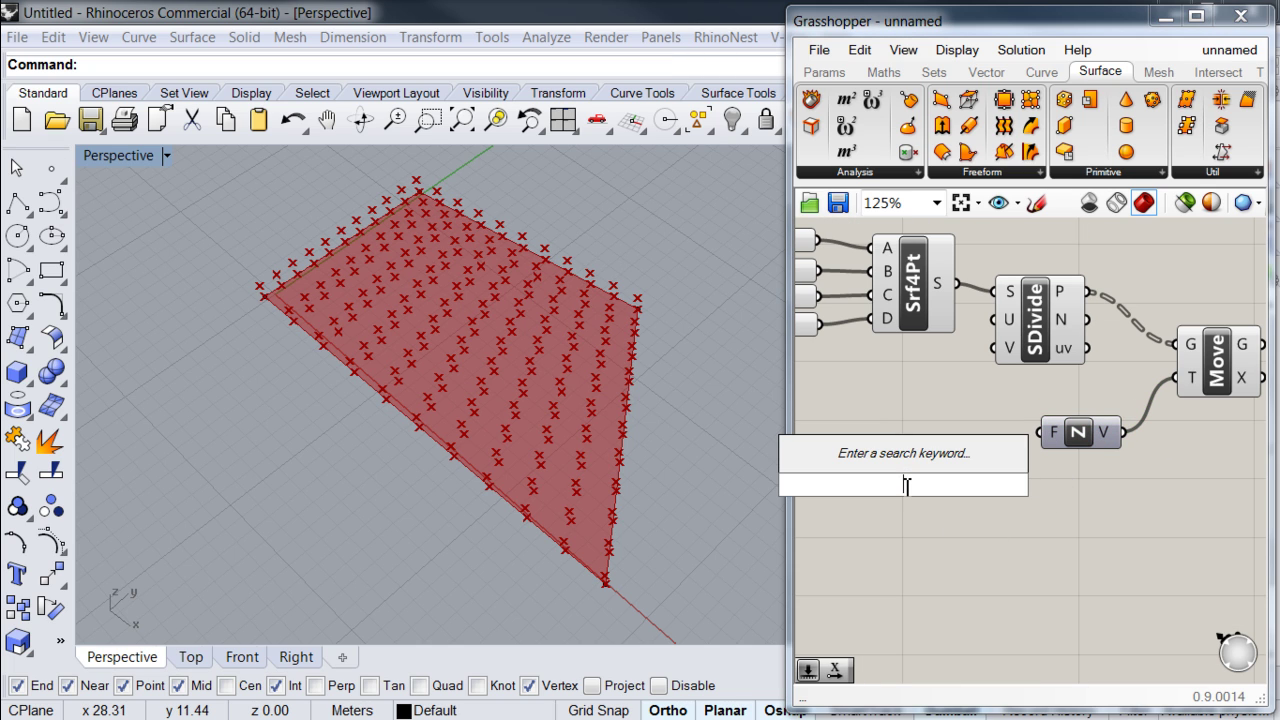
text(slider)
key(Return)
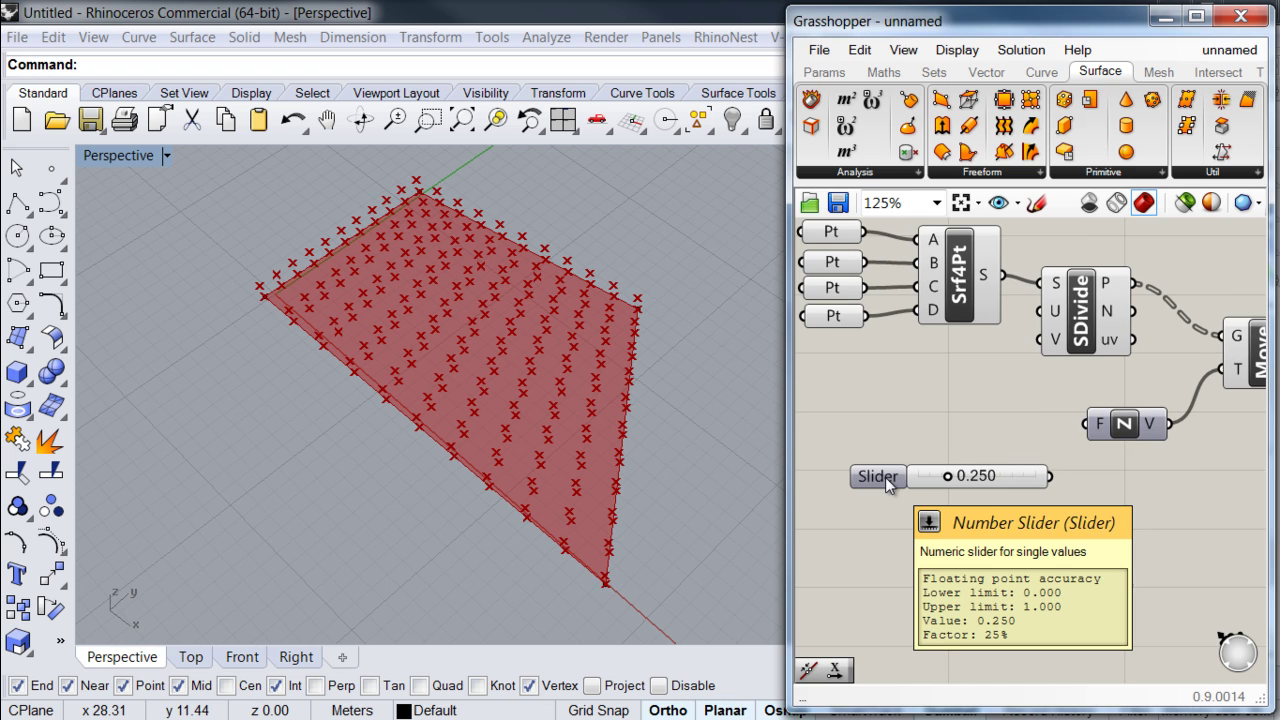
Set the new slider's maximum limit to 9.000.
click(885, 477)
double_click(885, 477)
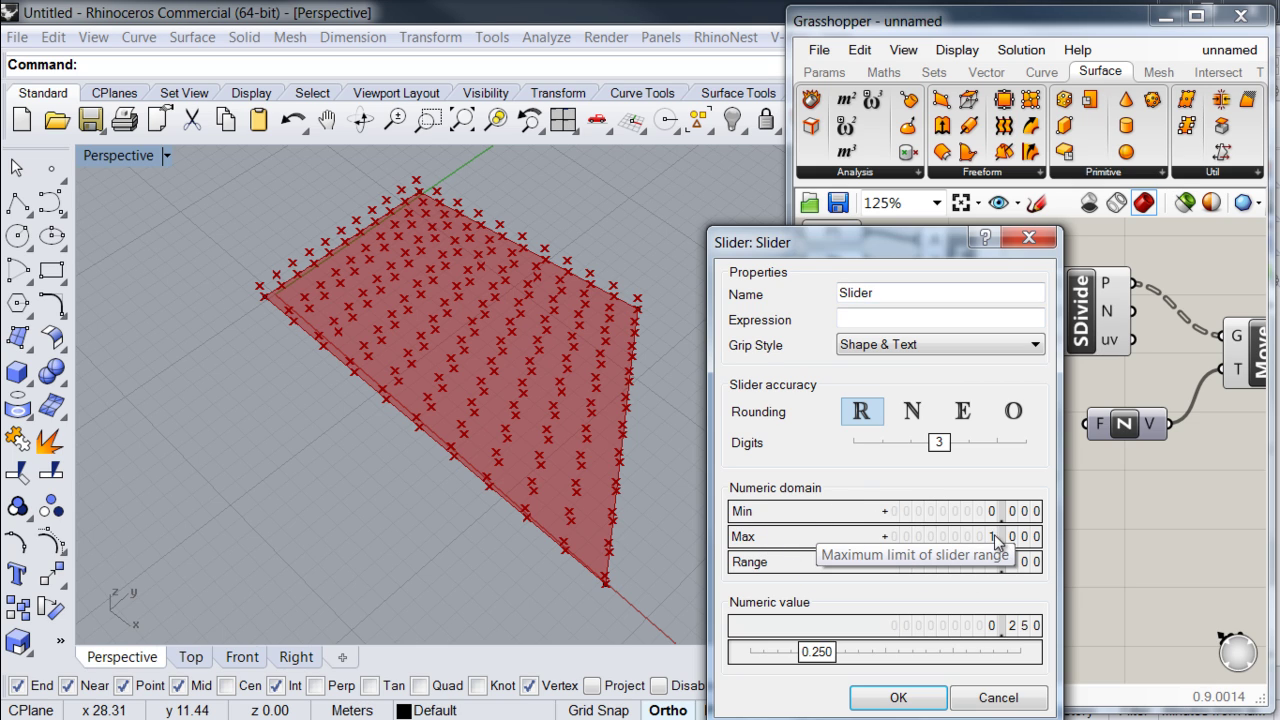
drag(994, 534, 1008, 364)
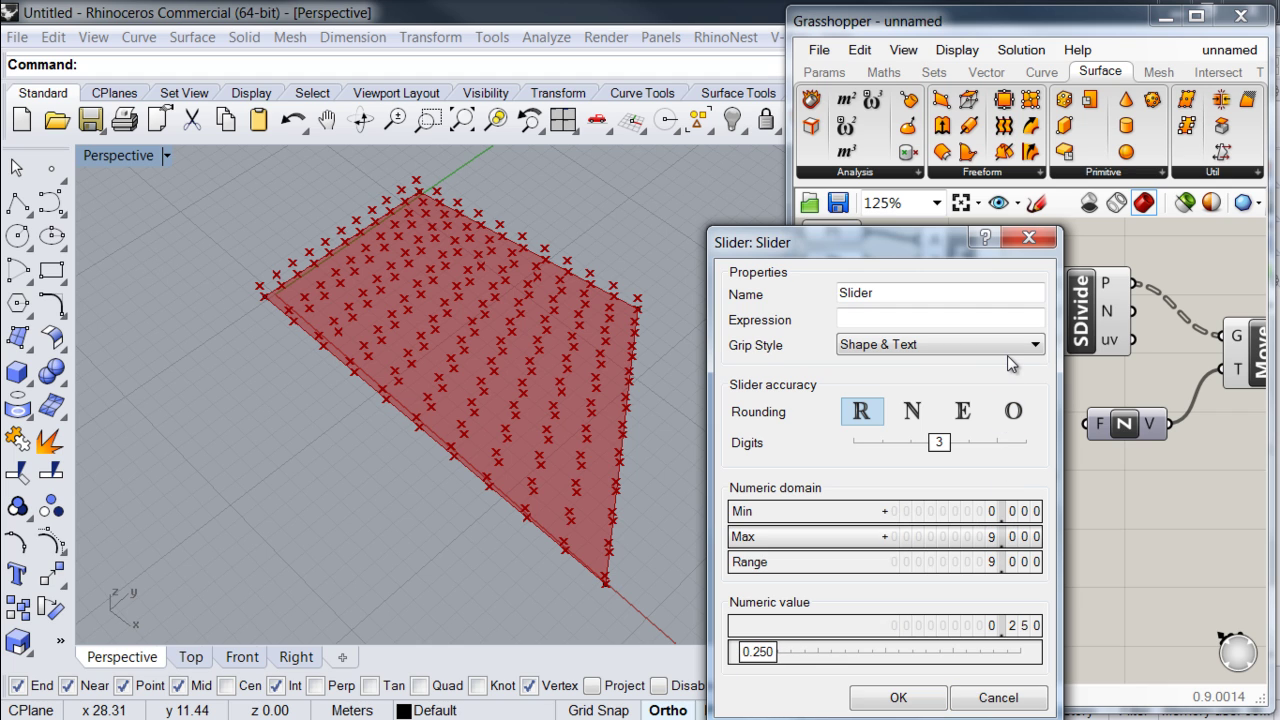
click(898, 698)
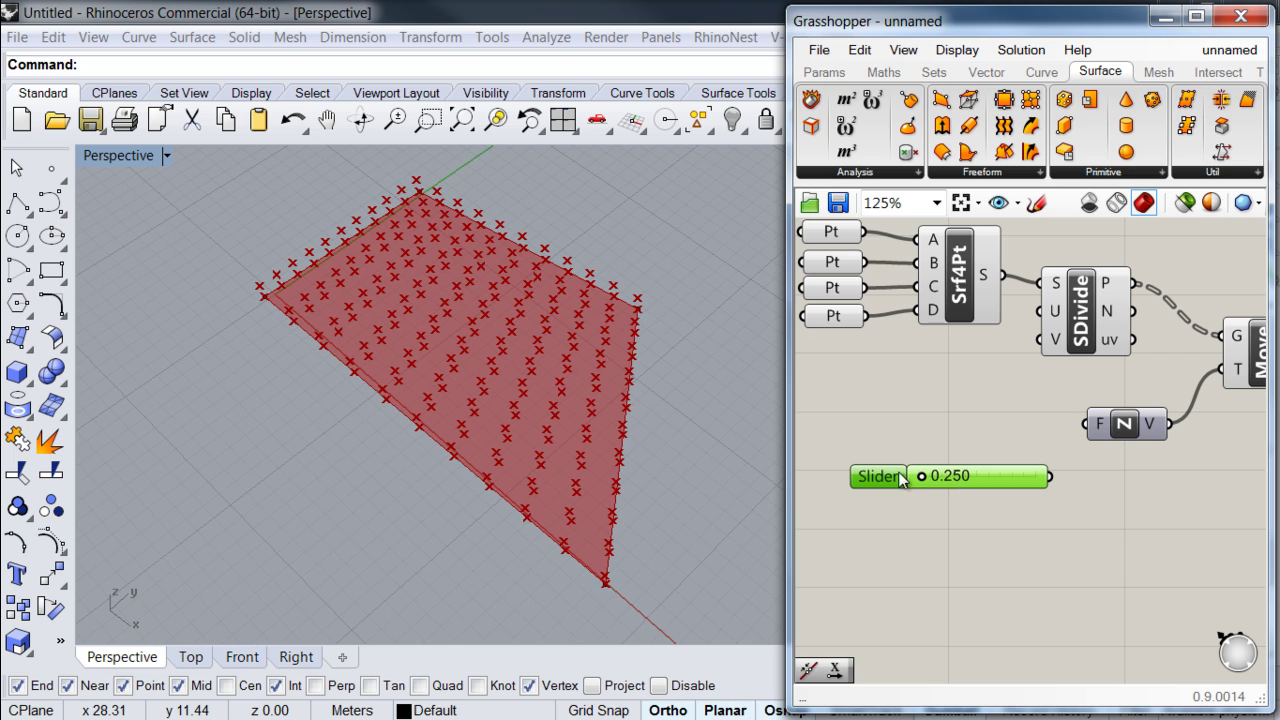
Line the slider up beside Unit Z, wire it into the F input, and set its value to 4.066.
drag(887, 480, 869, 431)
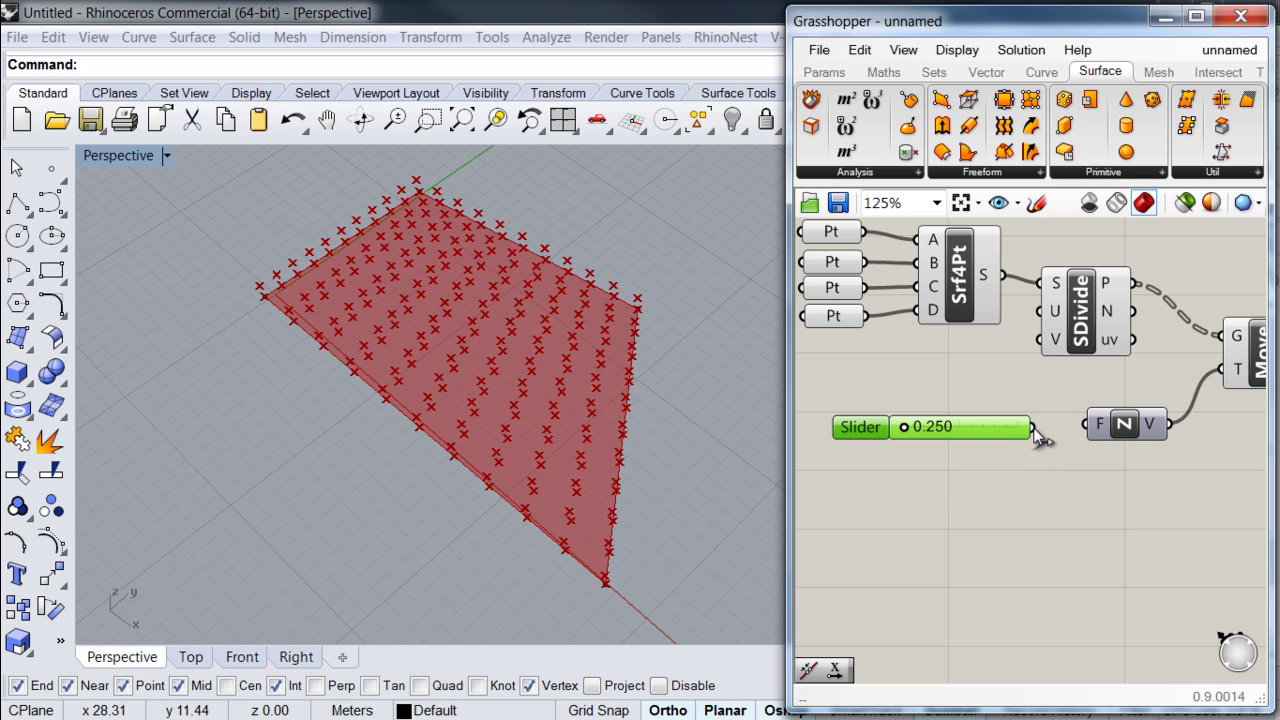
drag(1033, 428, 1090, 424)
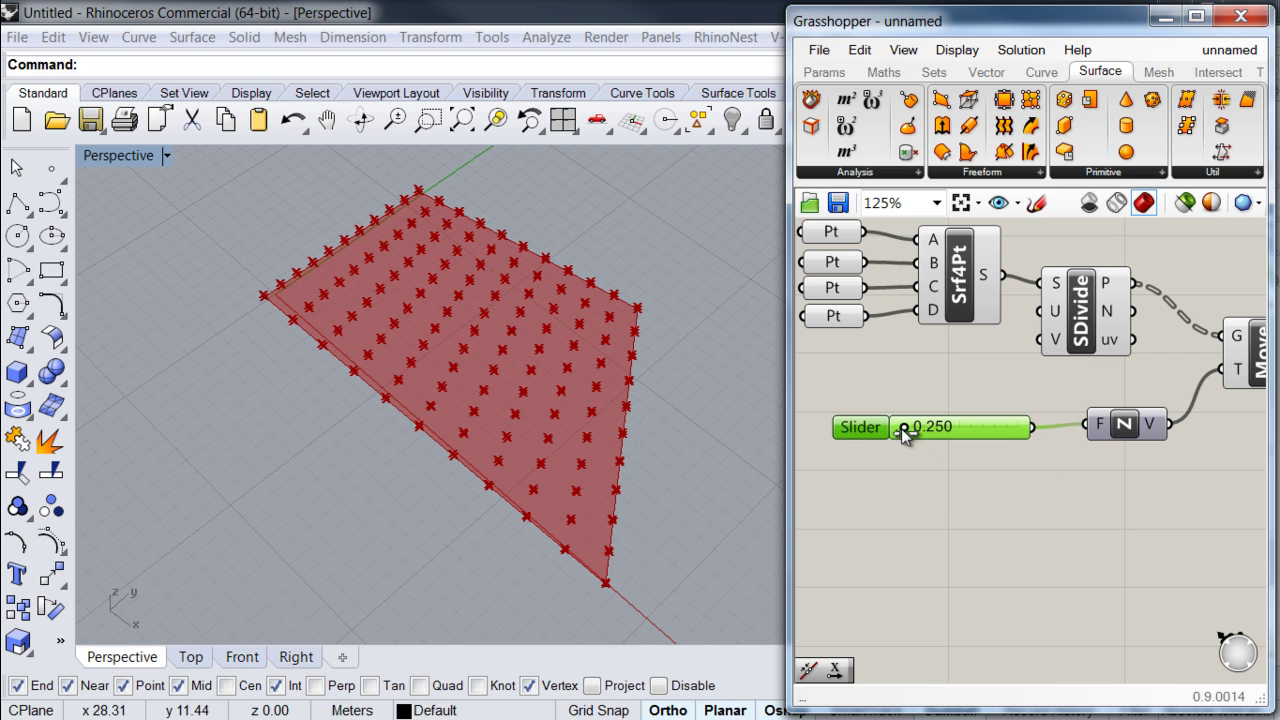
drag(902, 428, 934, 443)
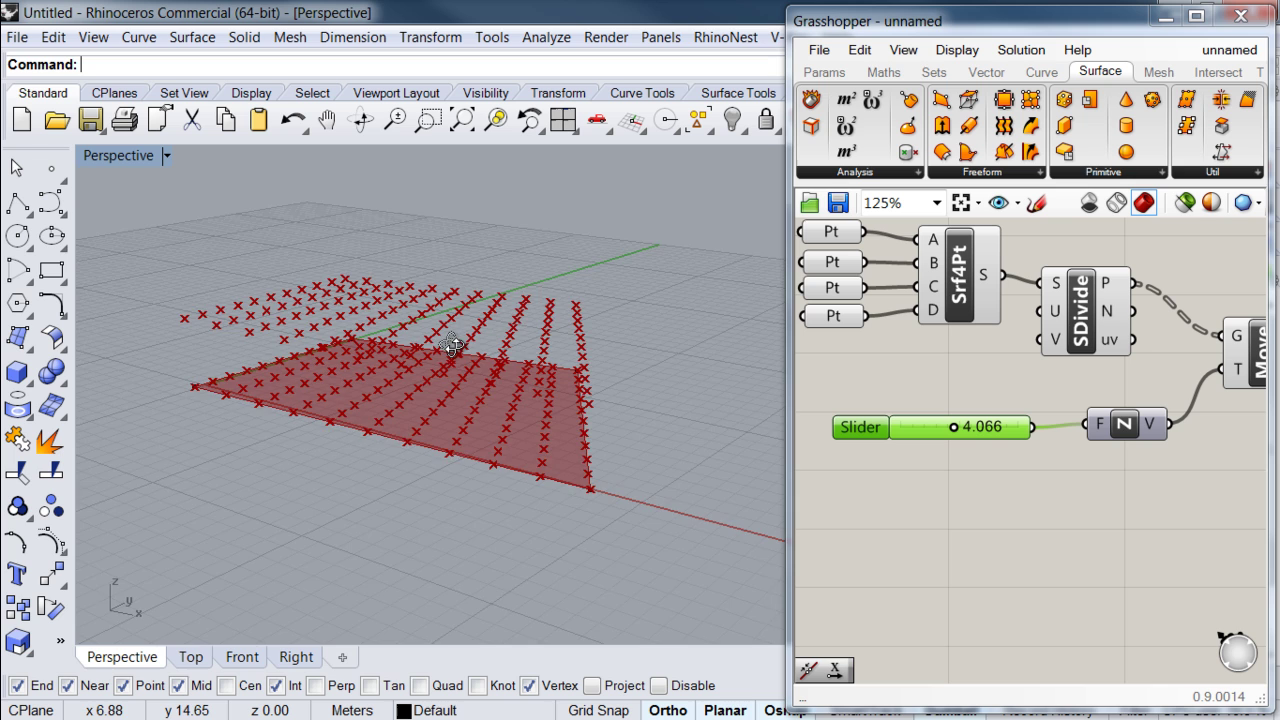
Compare SDivide's original points with Move's raised points by highlighting each component and viewing the surface from different angles.
right_drag(452, 346, 810, 450)
scroll(997, 467, down, 4)
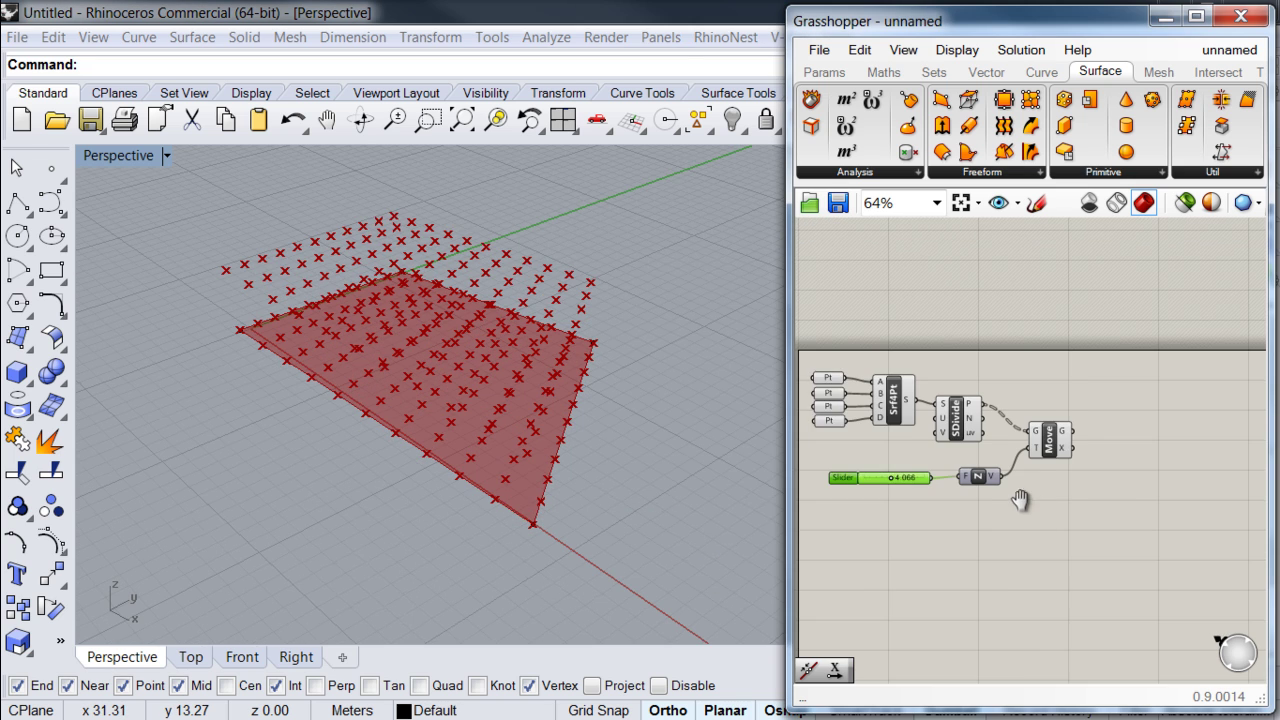
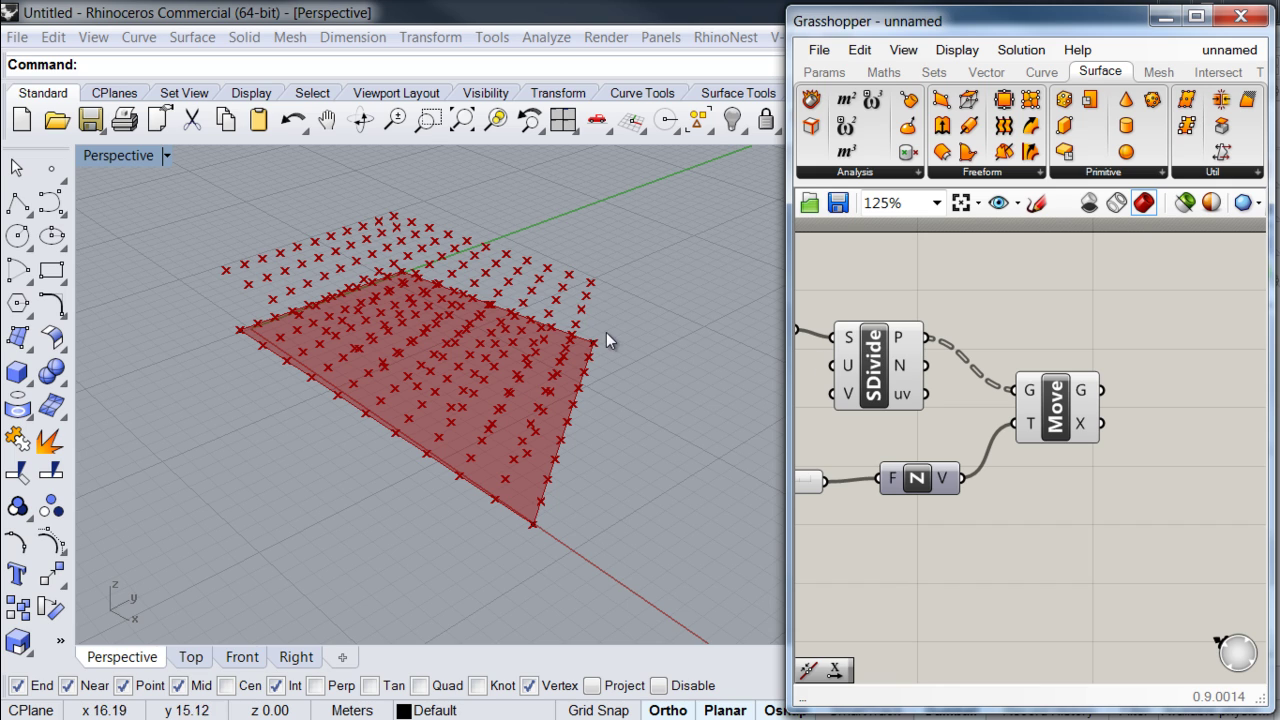
click(895, 370)
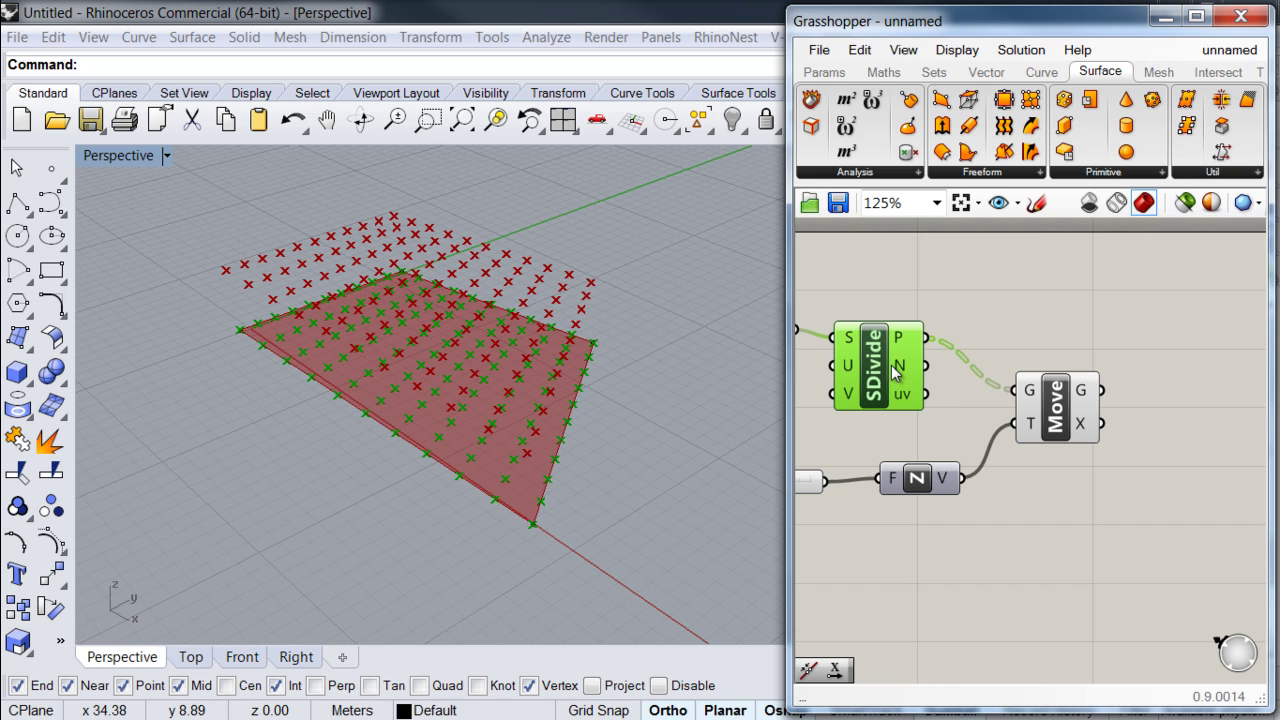
click(1057, 405)
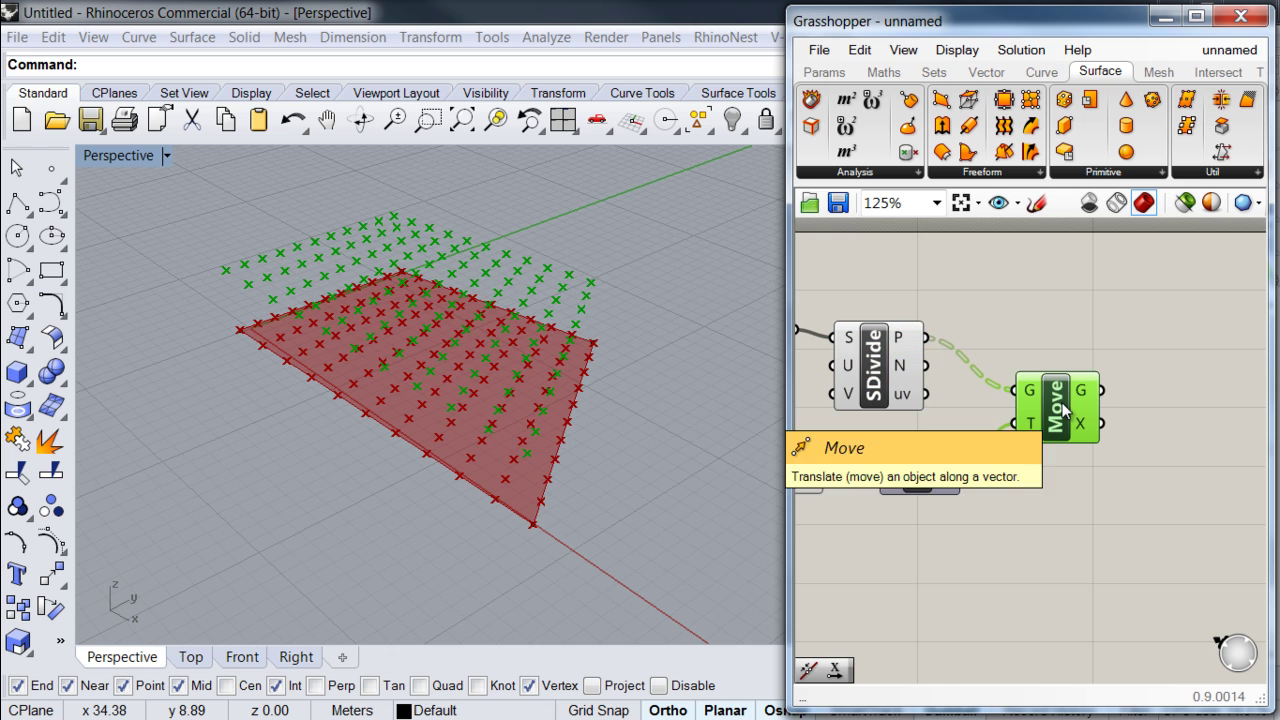
right_drag(616, 453, 520, 400)
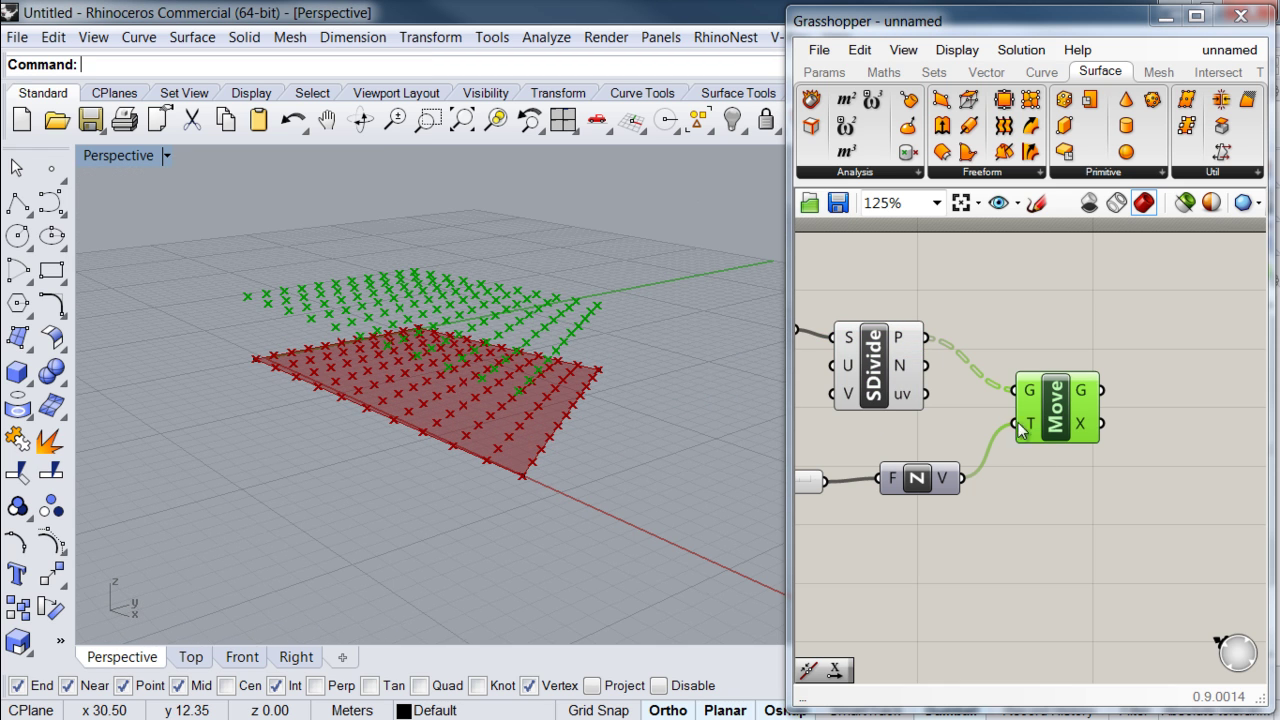
Add a Line component between two points by searching for "line" and place it beside Move, level with SDivide's P output.
double_click(1177, 441)
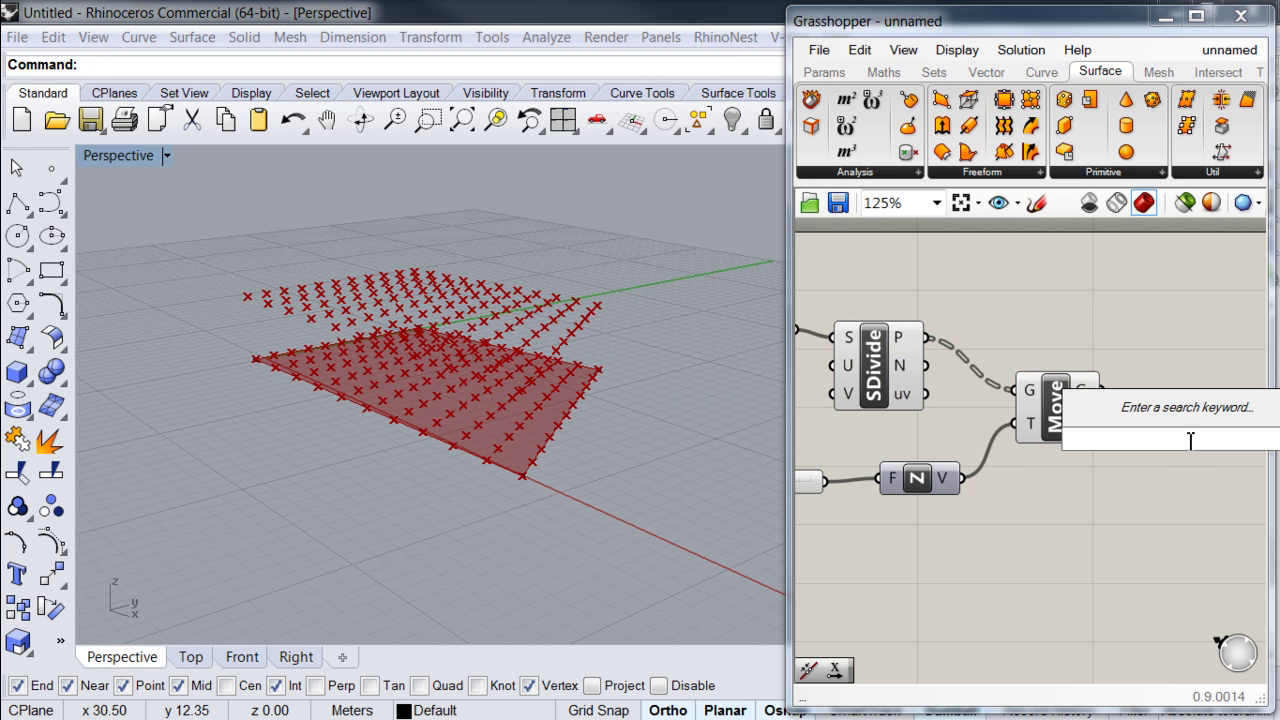
text(line)
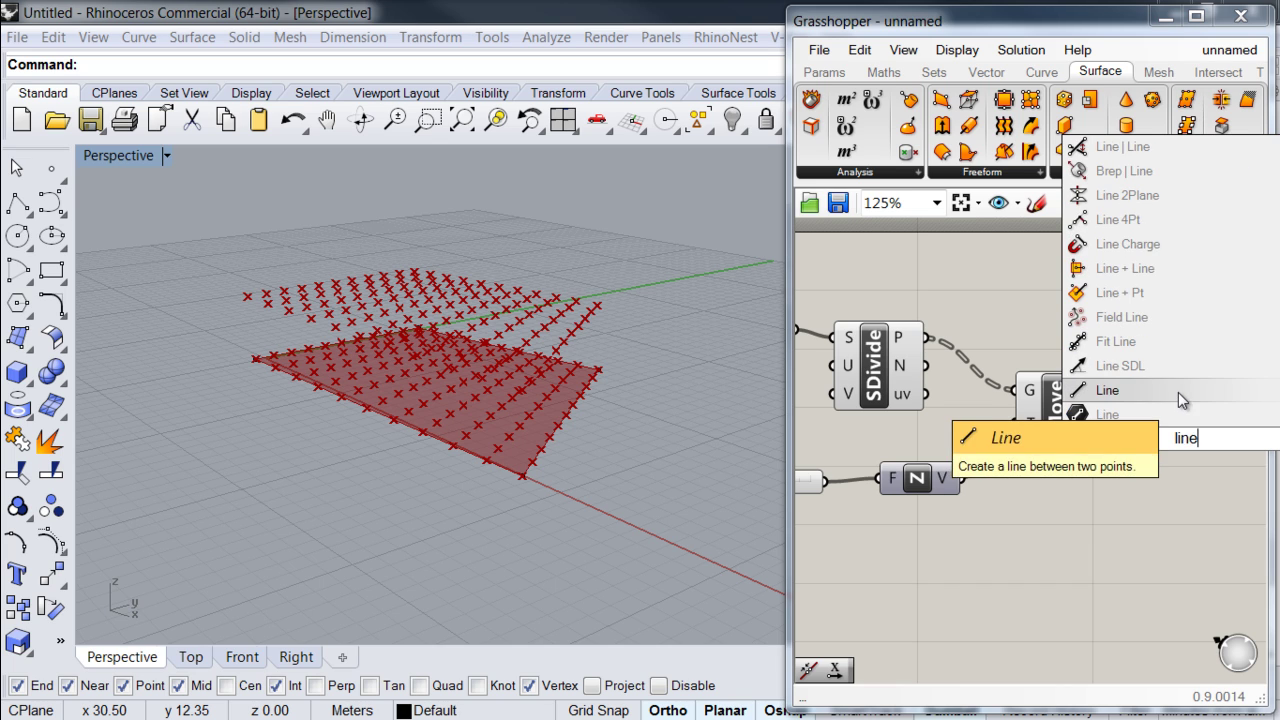
click(1178, 391)
drag(1178, 440, 1188, 372)
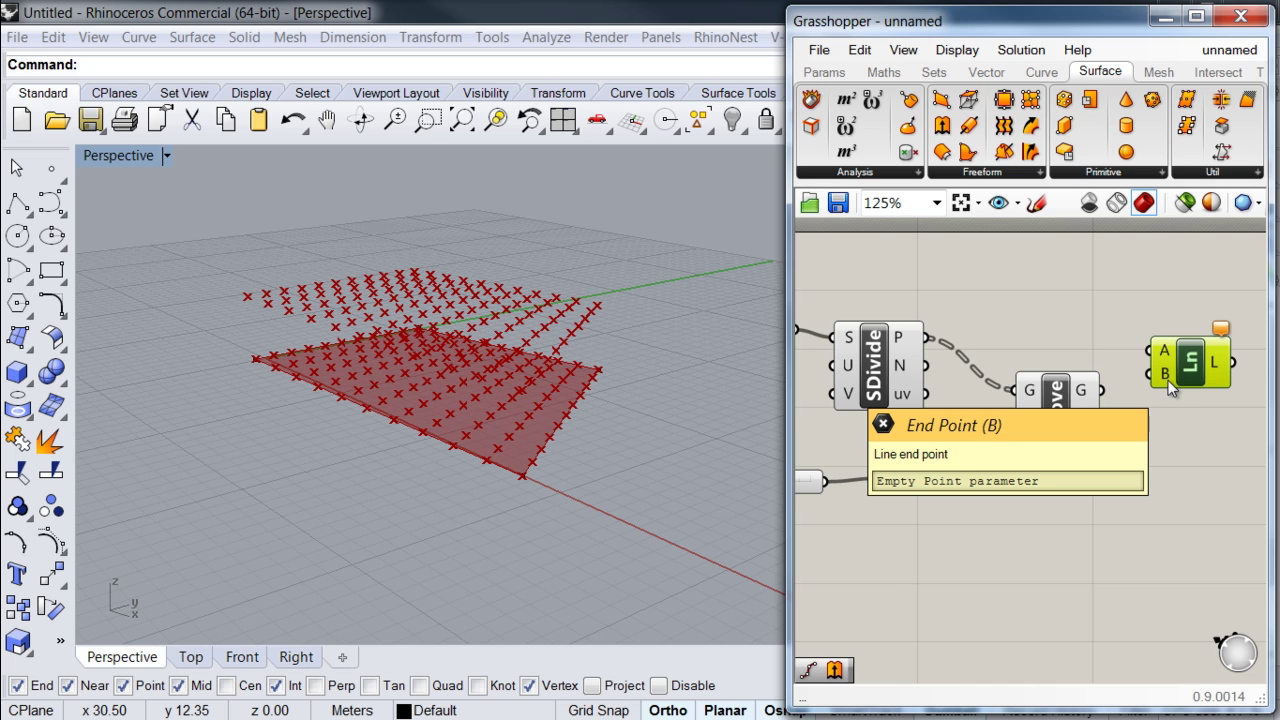
Connect SDivide's P output to the Line component's A input and Move's G output to its B input.
drag(1150, 352, 930, 339)
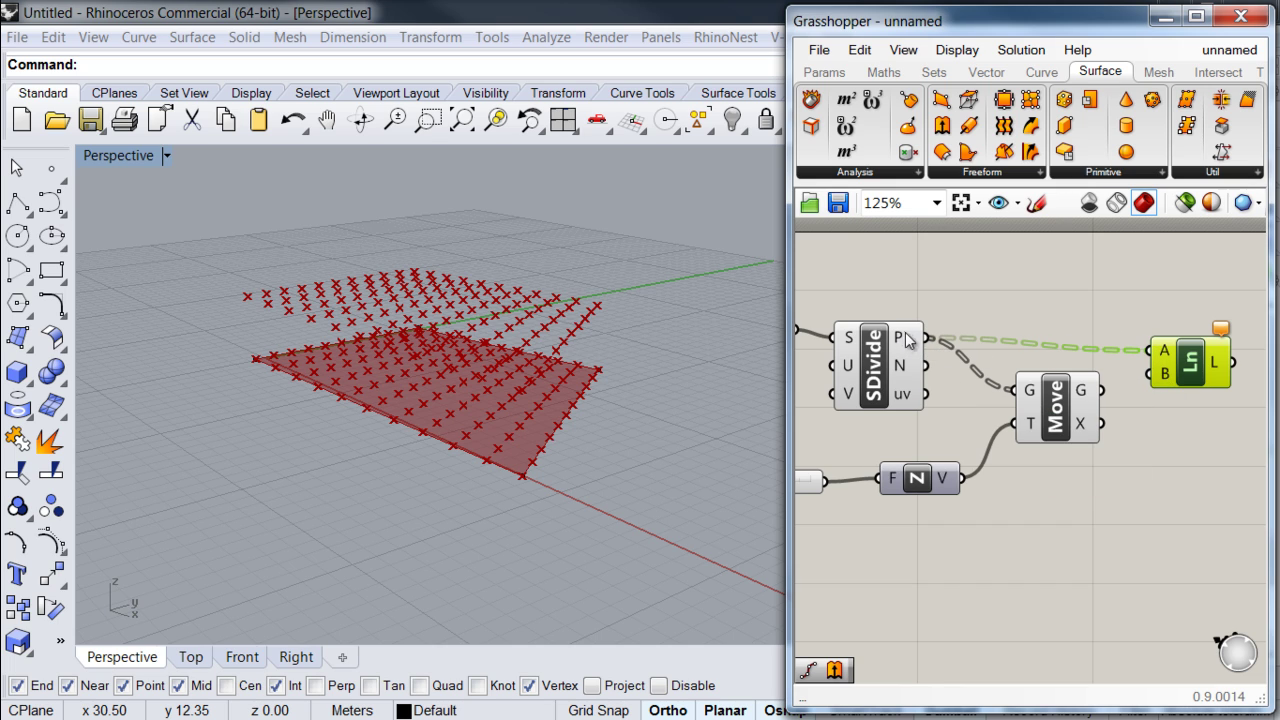
click(895, 355)
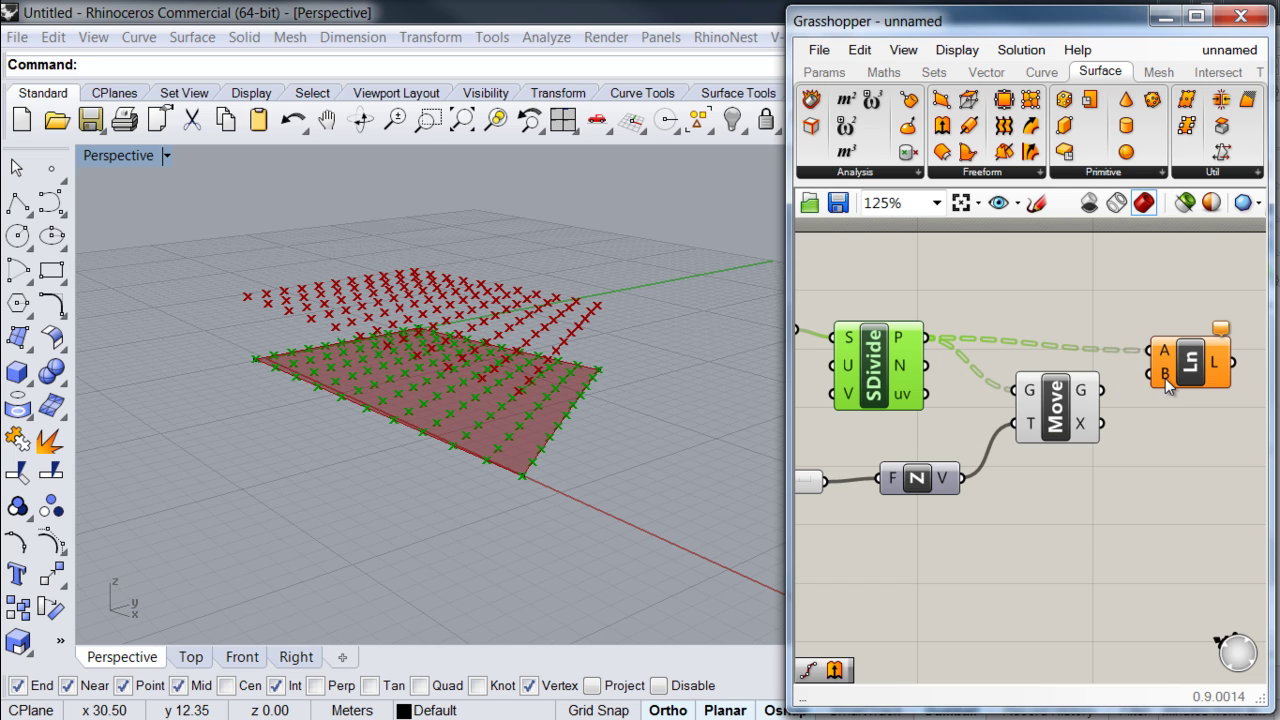
drag(1148, 374, 1104, 391)
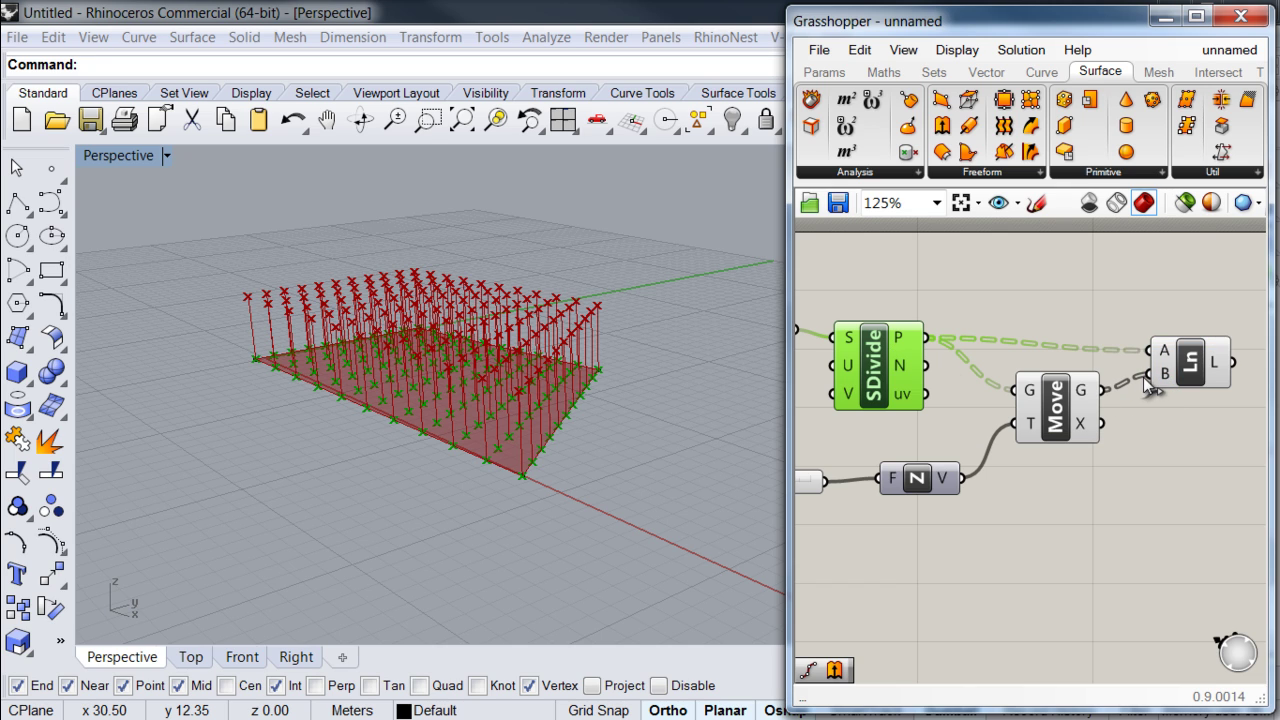
Examine the lines and highlighted moved points from another angle while trying the slider at 5.686.
click(1070, 418)
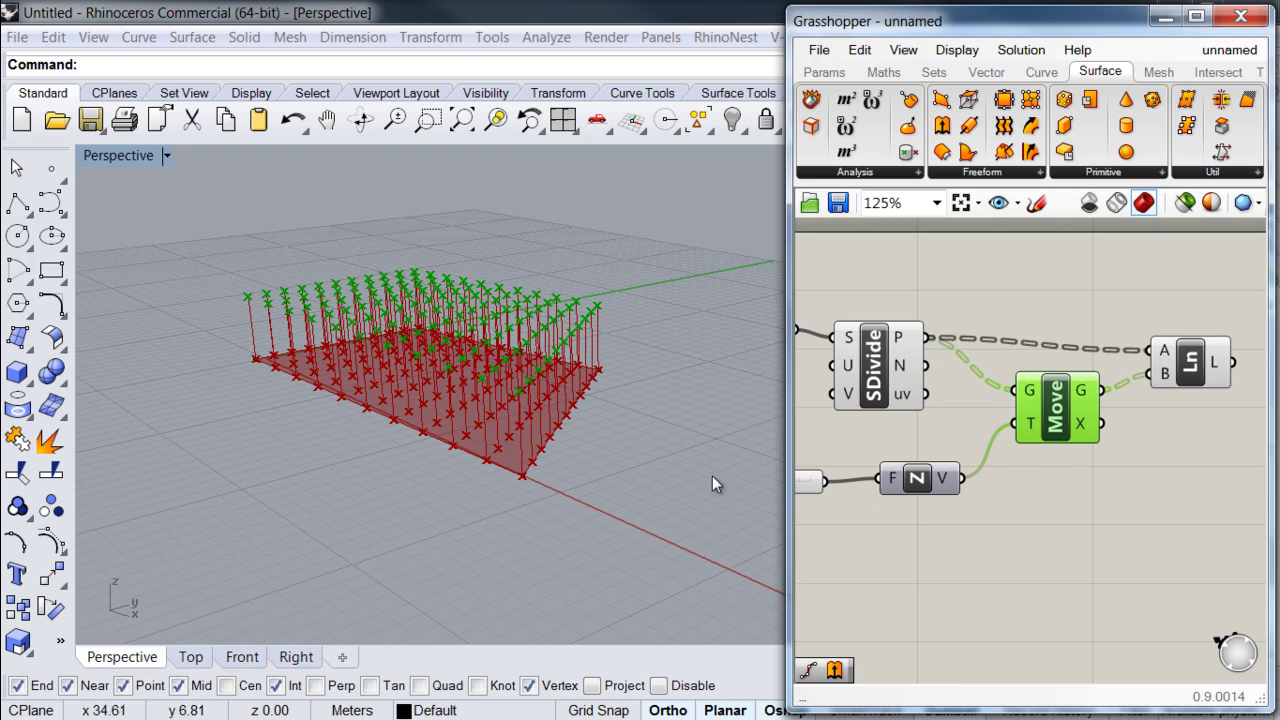
right_drag(480, 385, 525, 407)
scroll(1046, 483, down, 1)
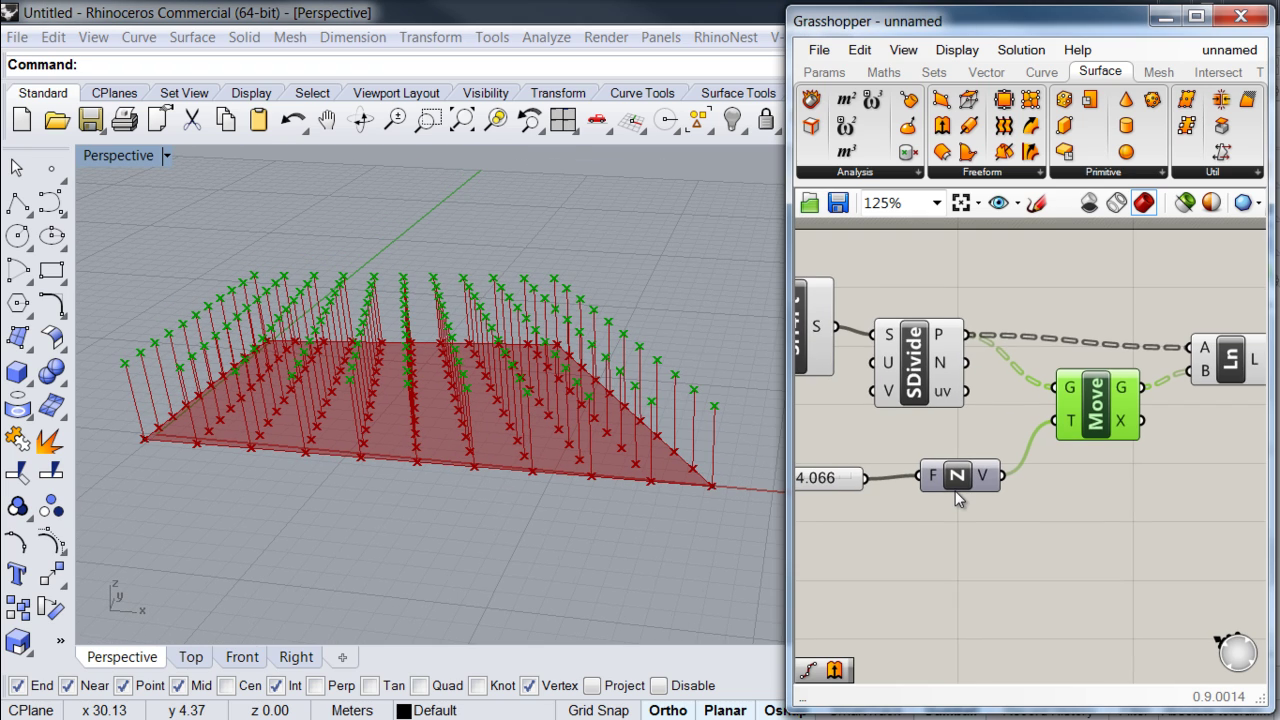
scroll(955, 491, down, 1)
right_drag(912, 528, 911, 515)
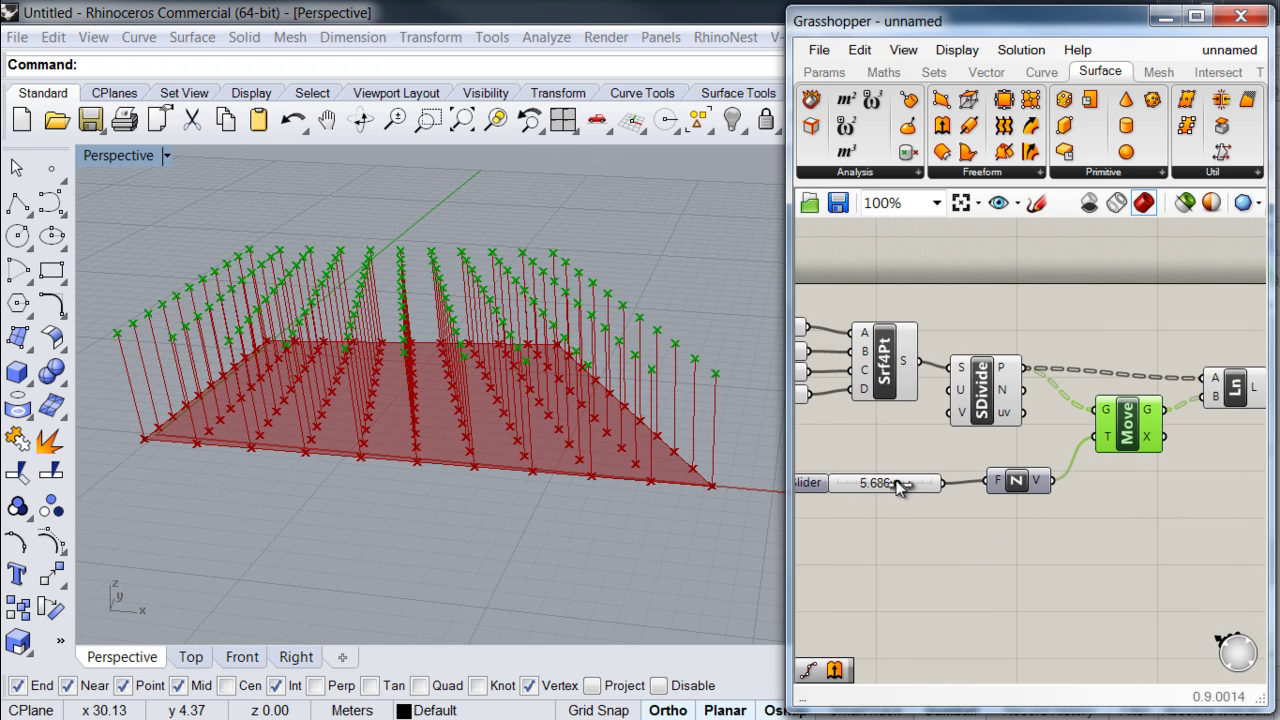
scroll(879, 484, down, 2)
scroll(1012, 478, up, 1)
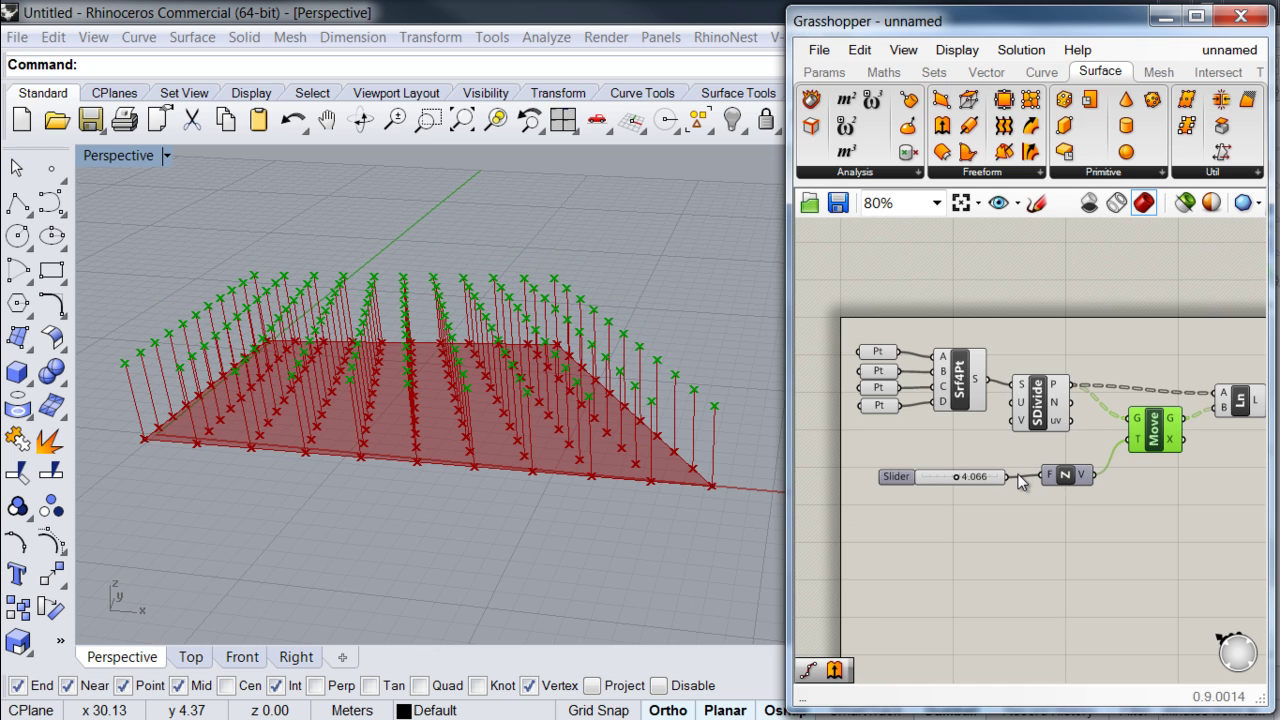
Review the complete definition from the Pt parameters to the Line component, highlighting SDivide's points and the Line component's lines in turn.
right_drag(1020, 482, 977, 448)
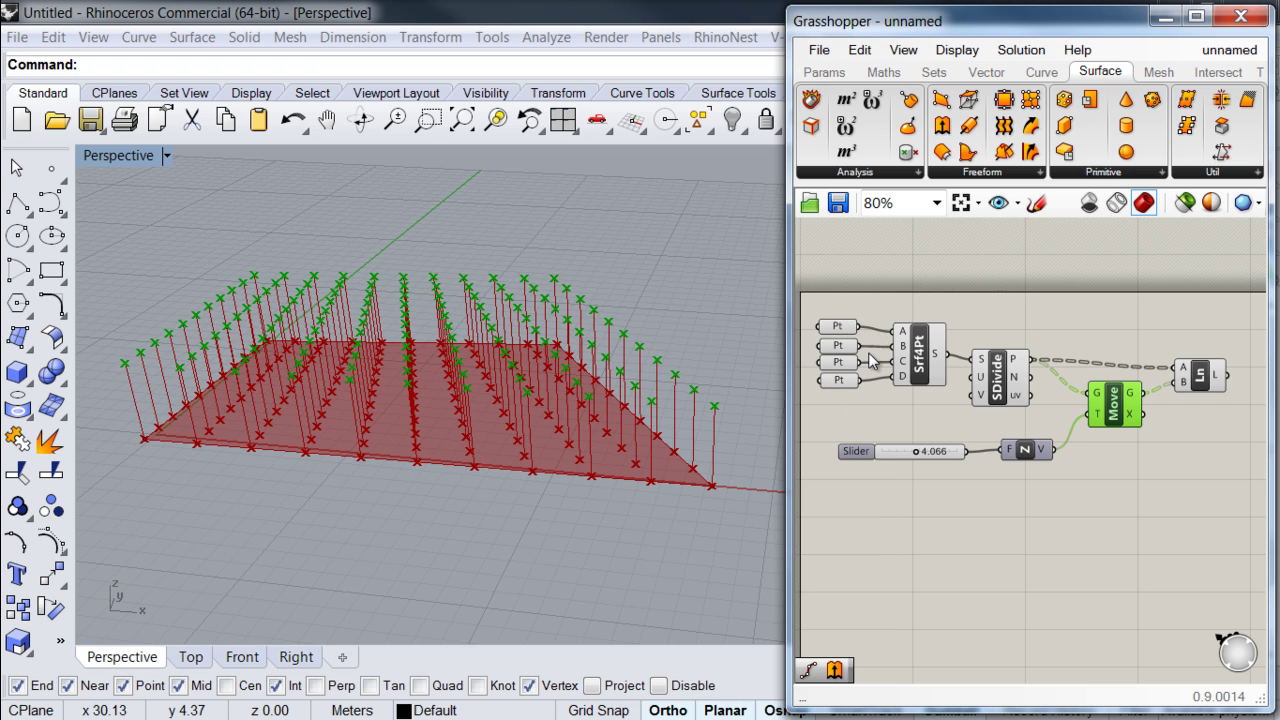
right_drag(868, 352, 858, 336)
click(1186, 439)
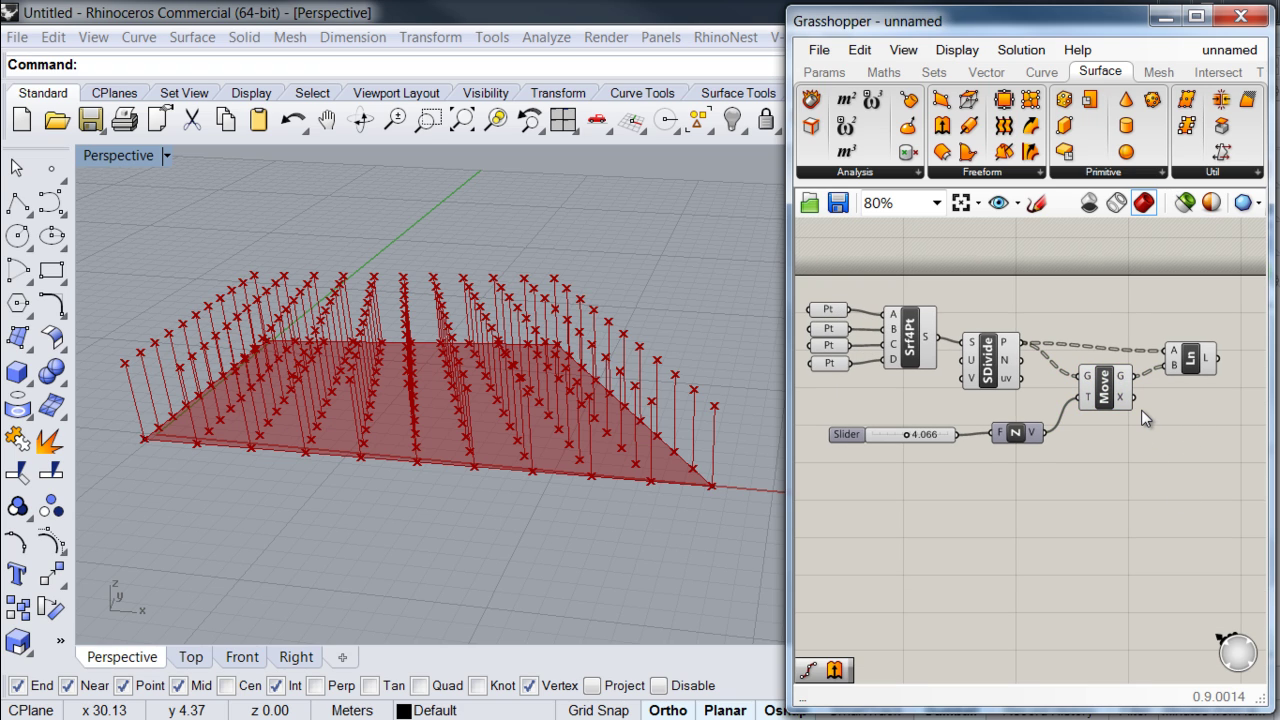
scroll(1146, 421, up, 2)
right_drag(1146, 428, 1160, 508)
scroll(1160, 505, down, 2)
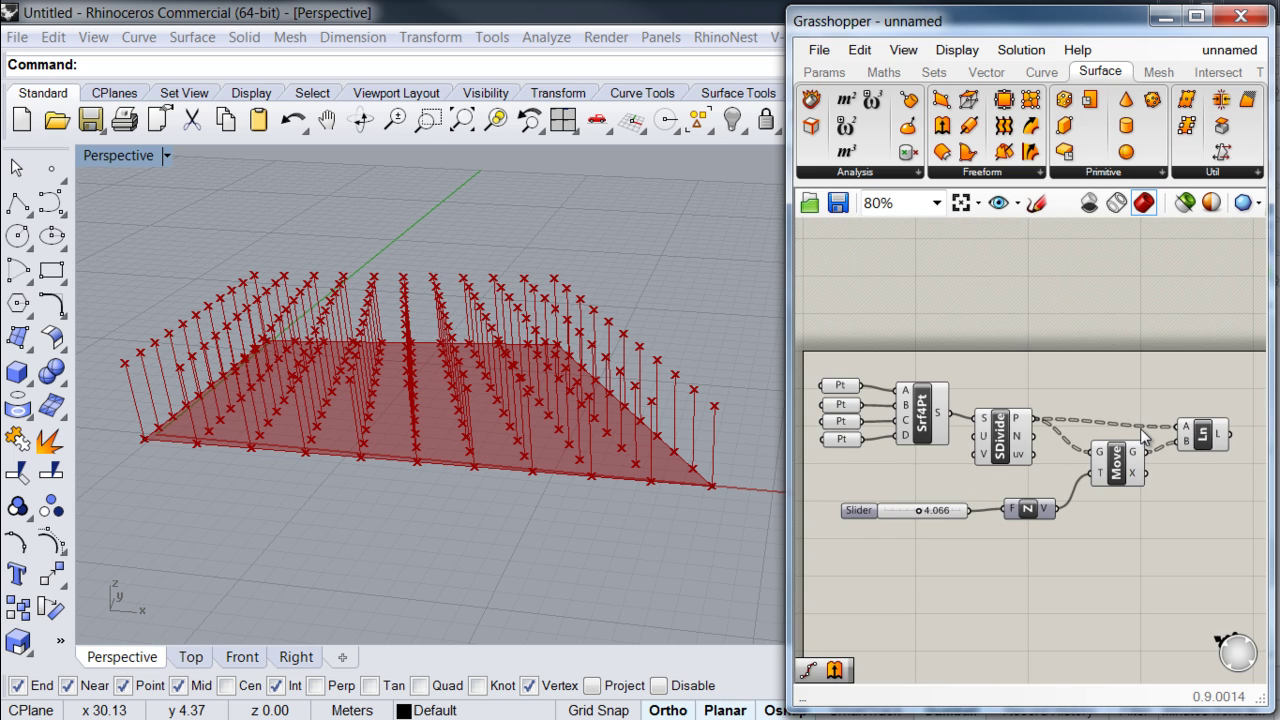
scroll(1143, 430, up, 1)
click(968, 468)
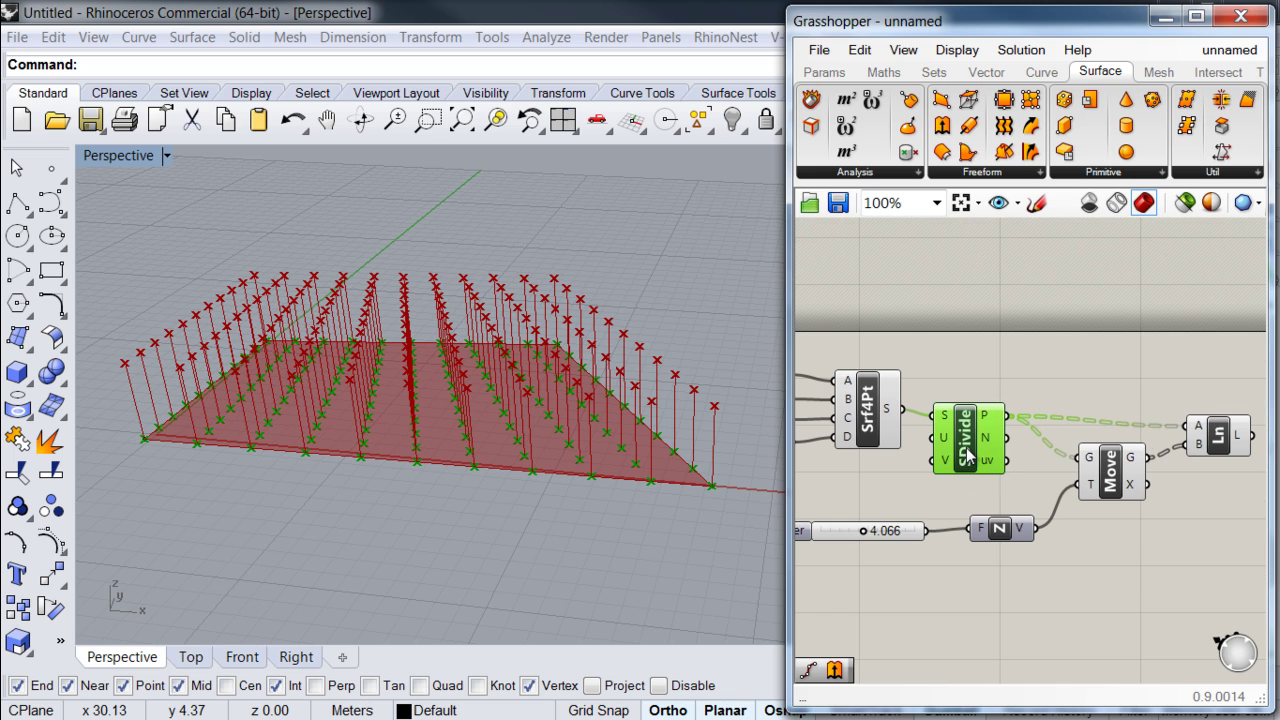
click(1216, 433)
mouse_move(1200, 430)
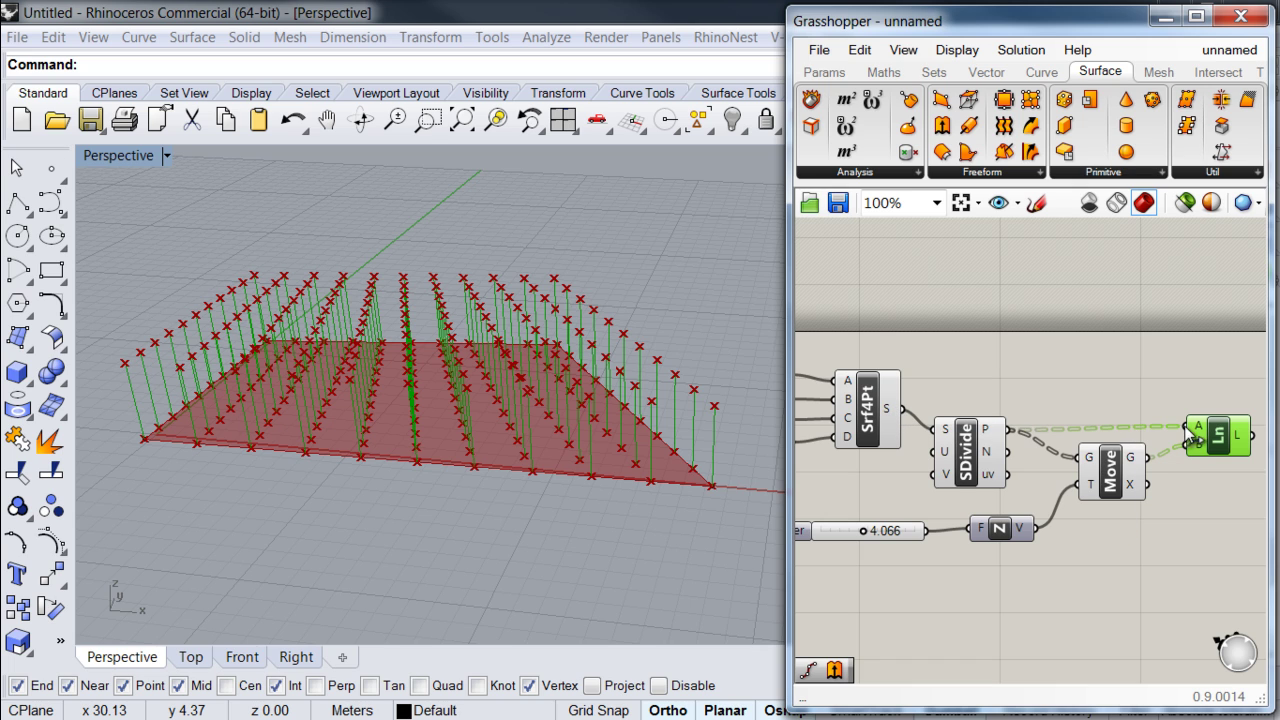
Try feeding Srf4Pt's S output into the Line component's A input in place of the divided surface points.
click(1196, 430)
drag(1190, 430, 903, 409)
right_drag(1217, 461, 1098, 395)
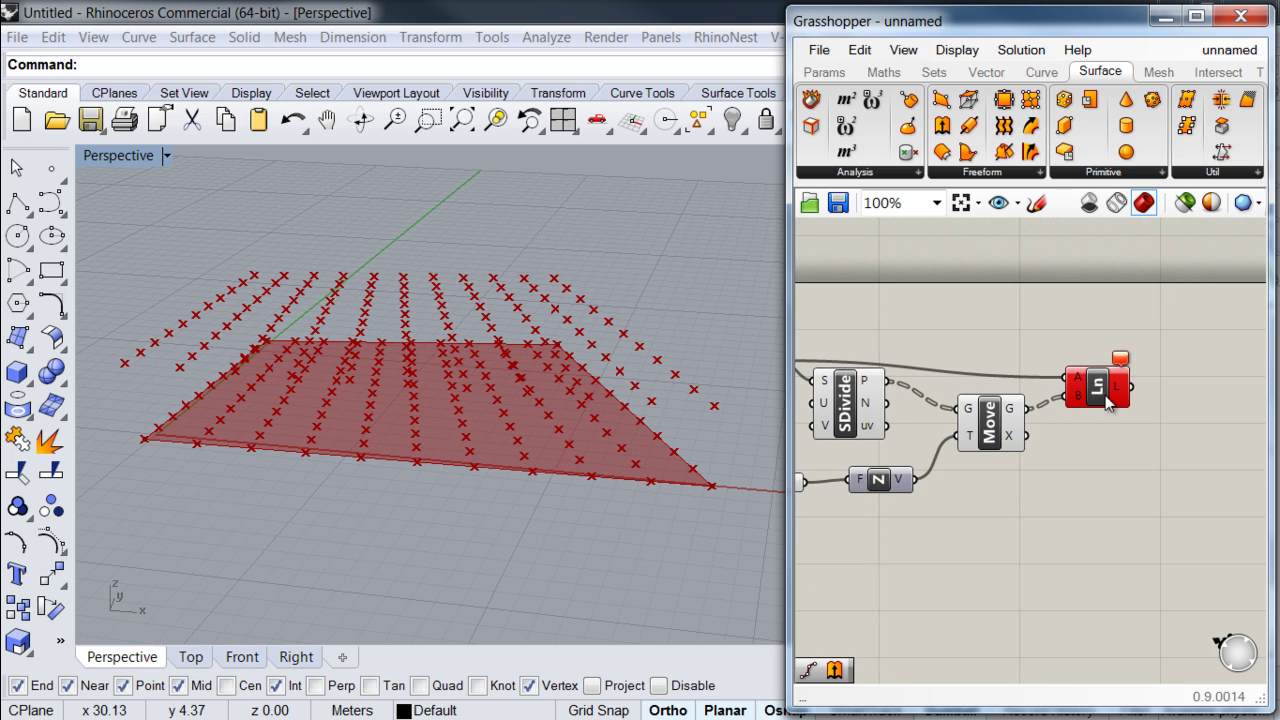
right_drag(1053, 388, 1130, 400)
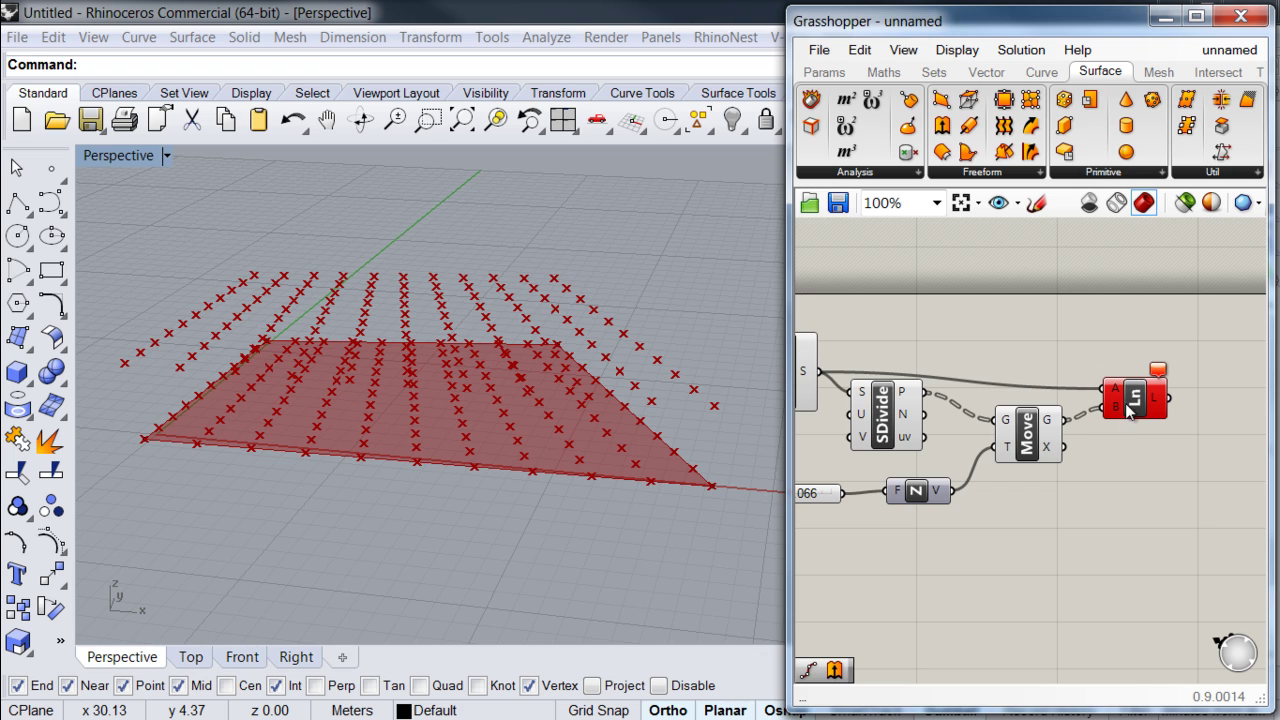
drag(1137, 397, 1135, 391)
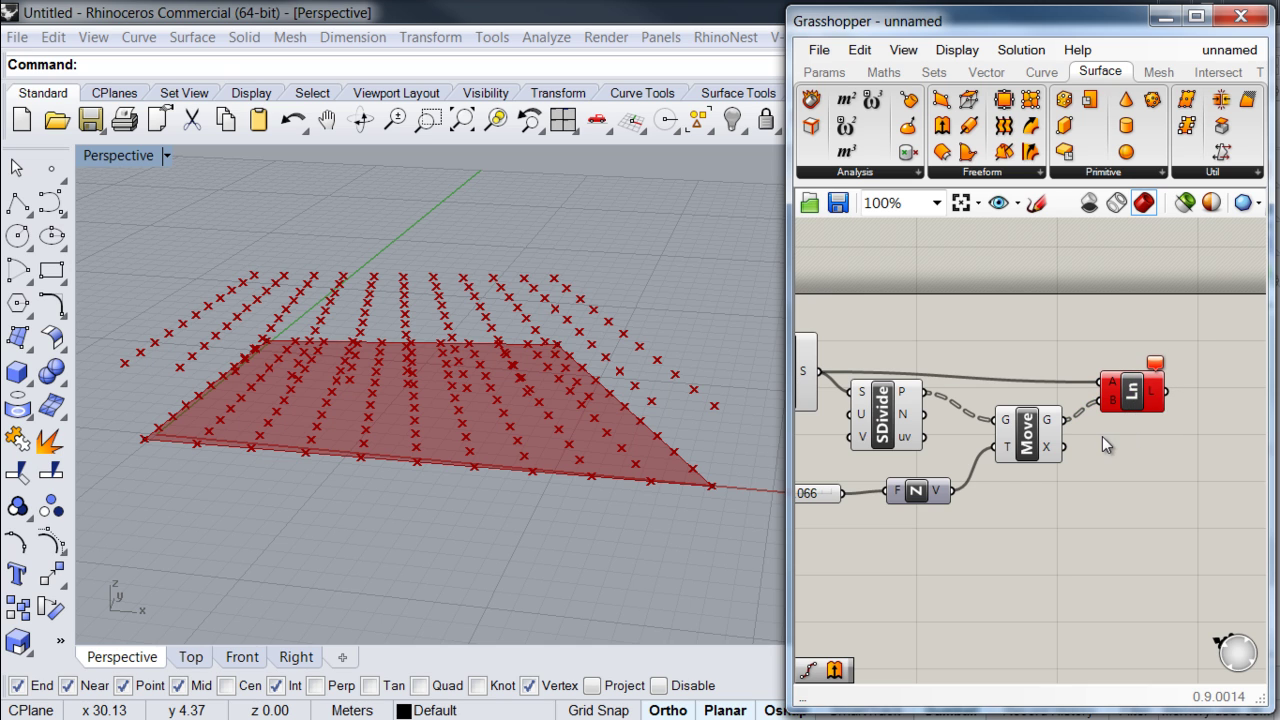
Reconnect SDivide's P output to the Line component's A input and view the resulting lines from another angle.
right_drag(1108, 443, 1142, 441)
drag(1134, 379, 958, 388)
scroll(1110, 520, down, 2)
right_drag(700, 478, 577, 493)
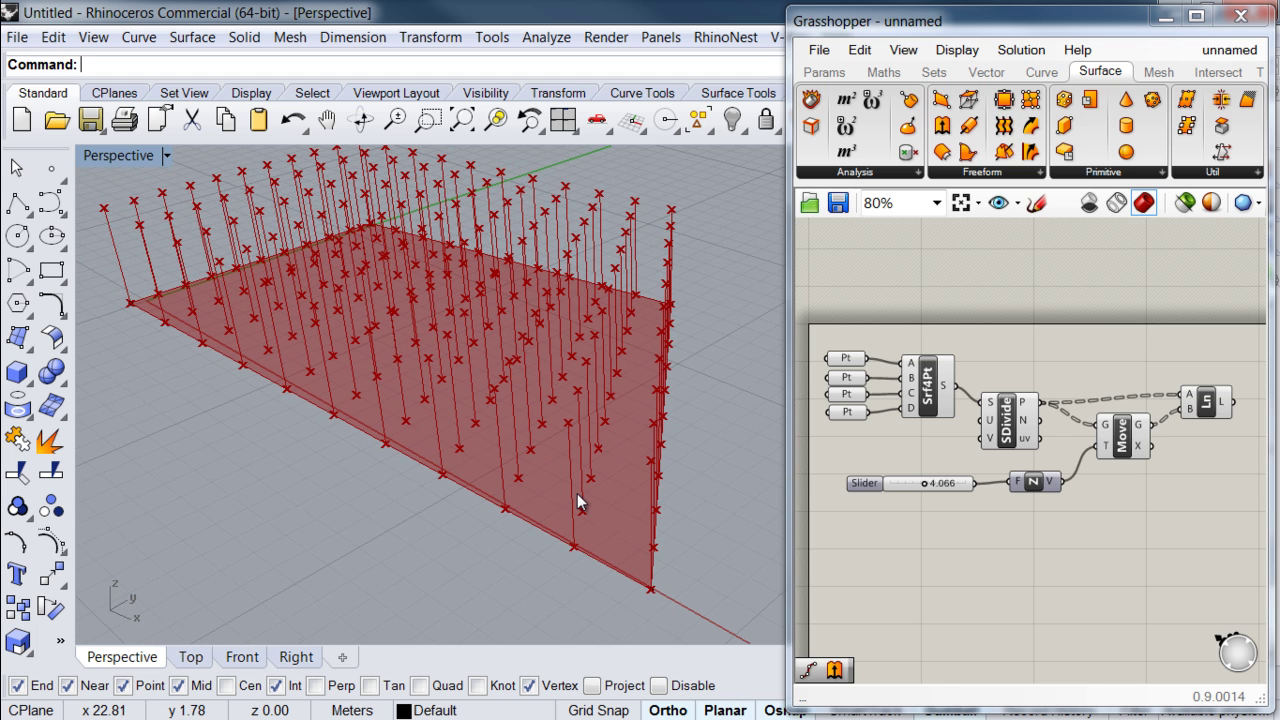
Turn off the Srf4Pt component's preview and check the remaining points and lines from another angle.
click(933, 395)
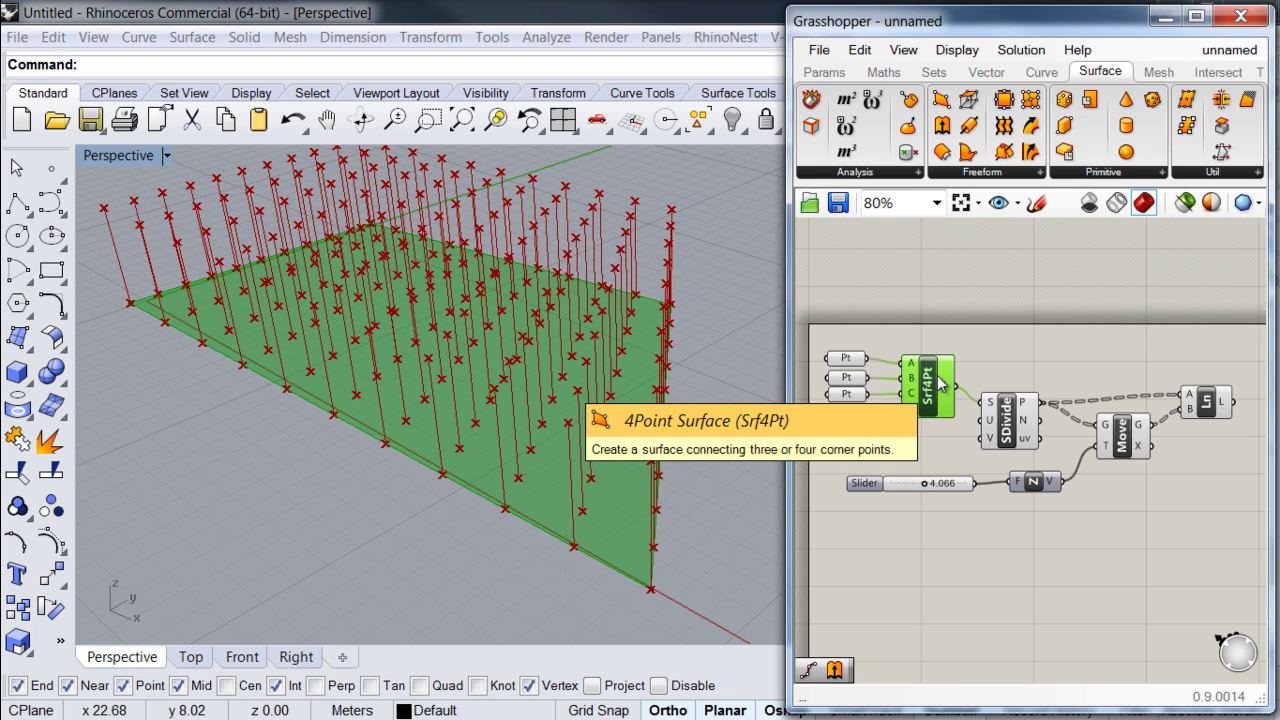
middle_click(928, 392)
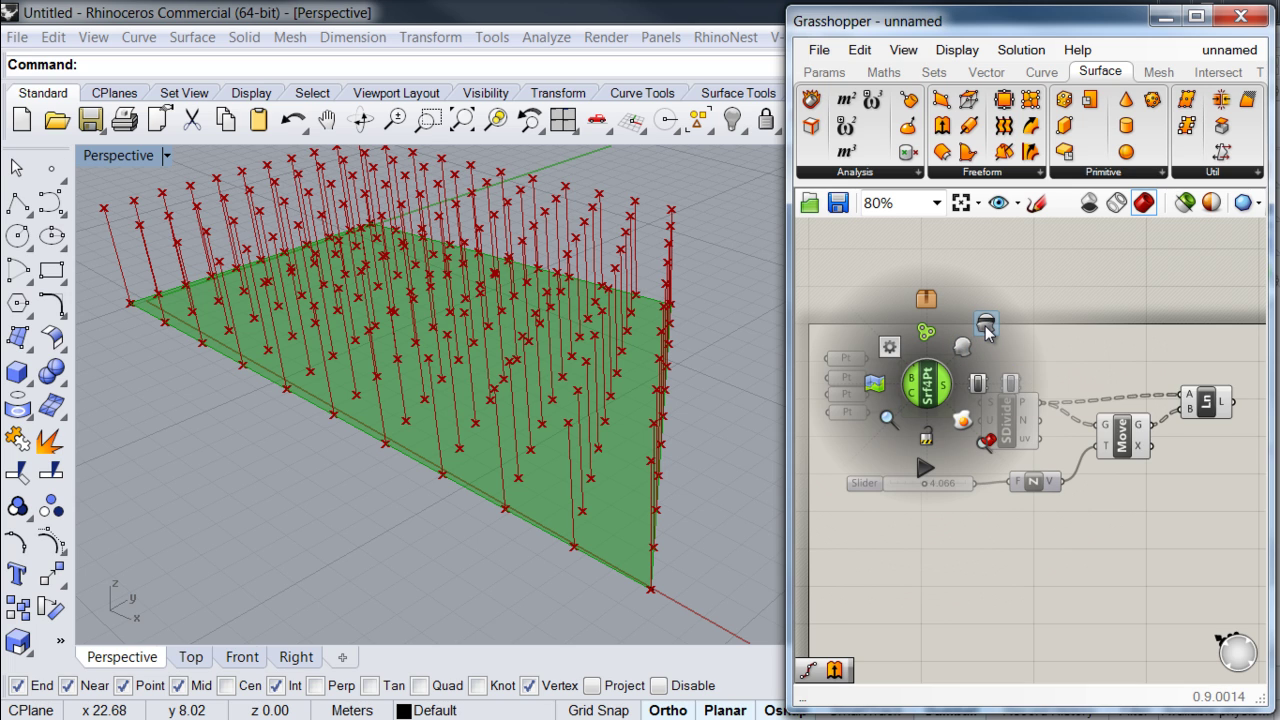
click(985, 326)
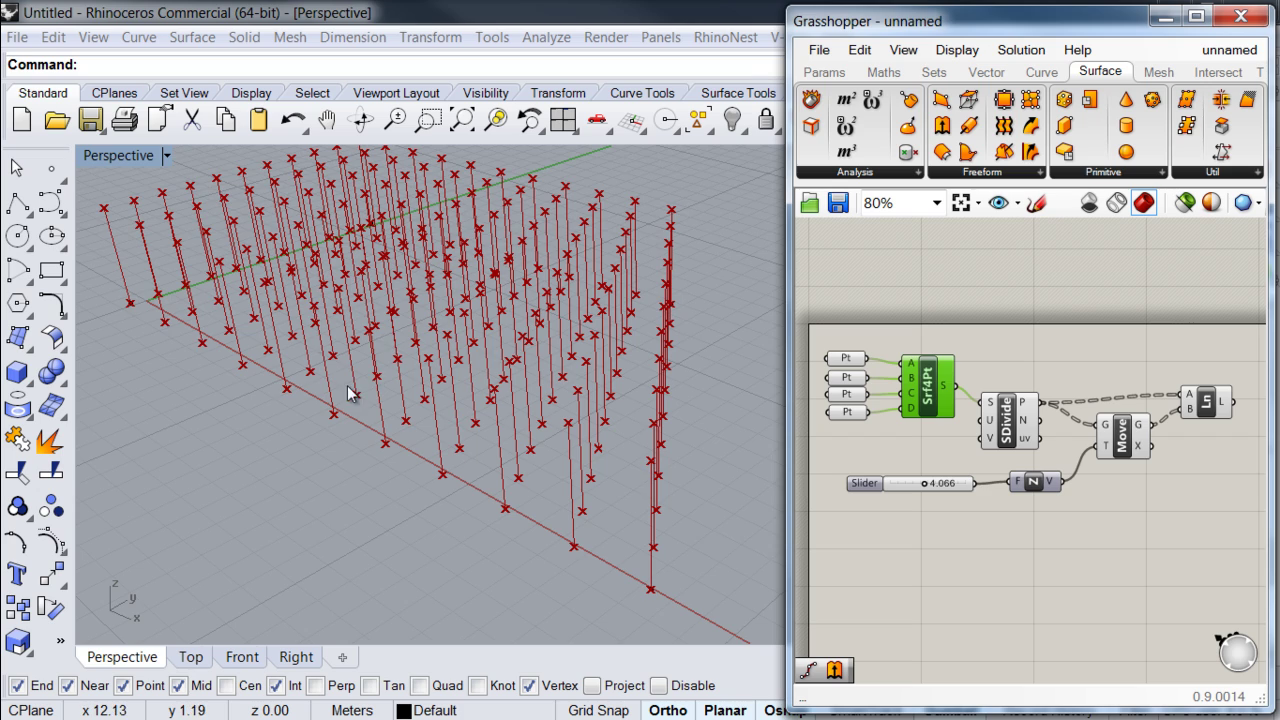
right_drag(351, 391, 414, 408)
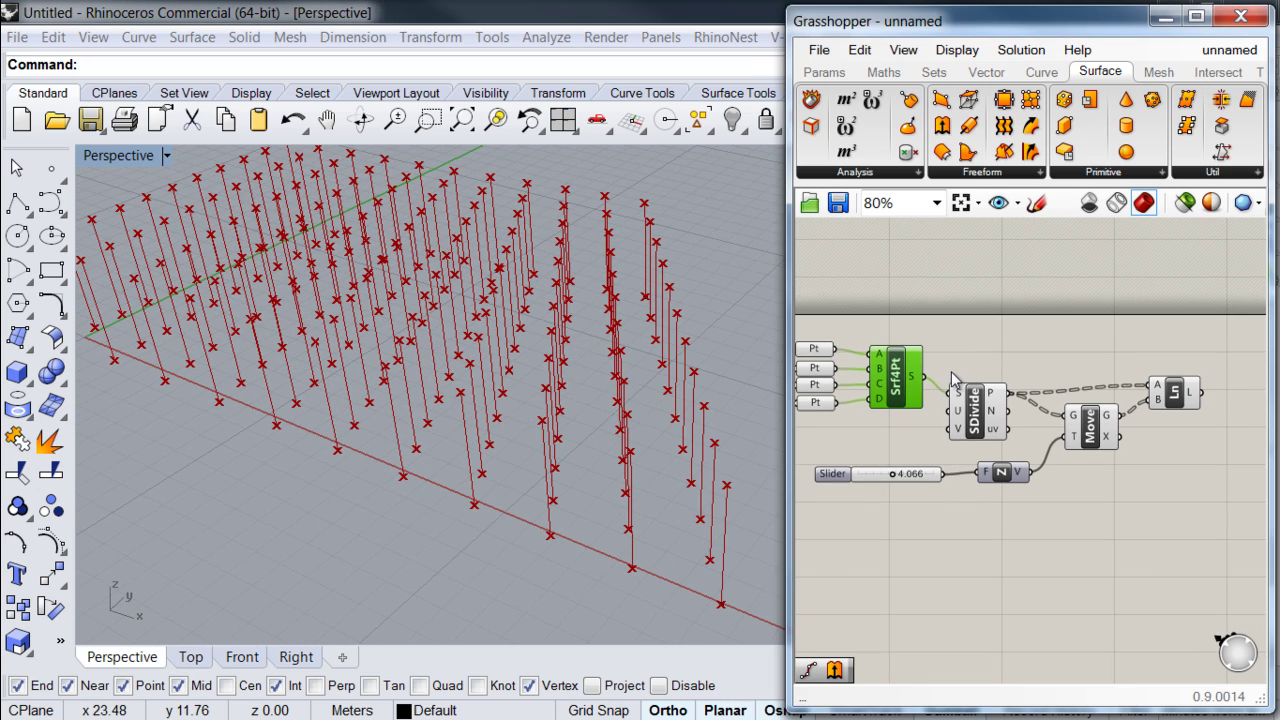
right_drag(989, 336, 1038, 340)
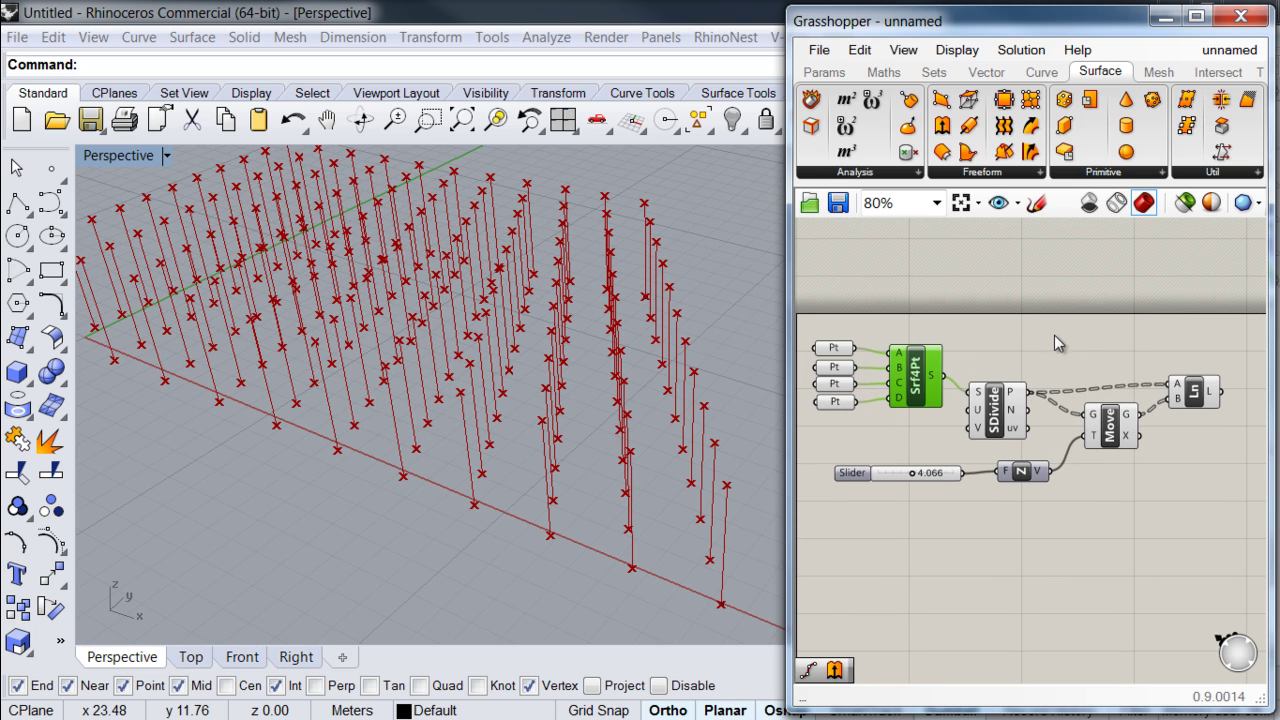
right_drag(1062, 332, 1090, 336)
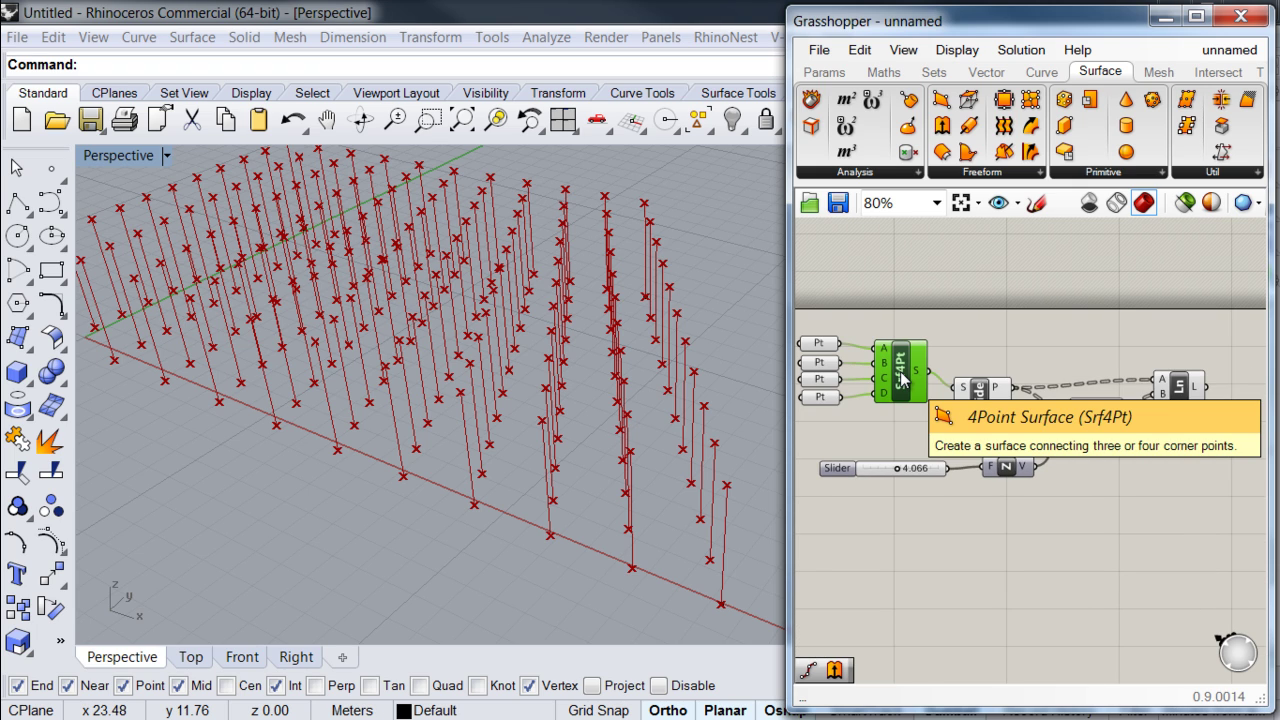
Turn the Srf4Pt component's preview back on and deselect the component.
middle_click(902, 378)
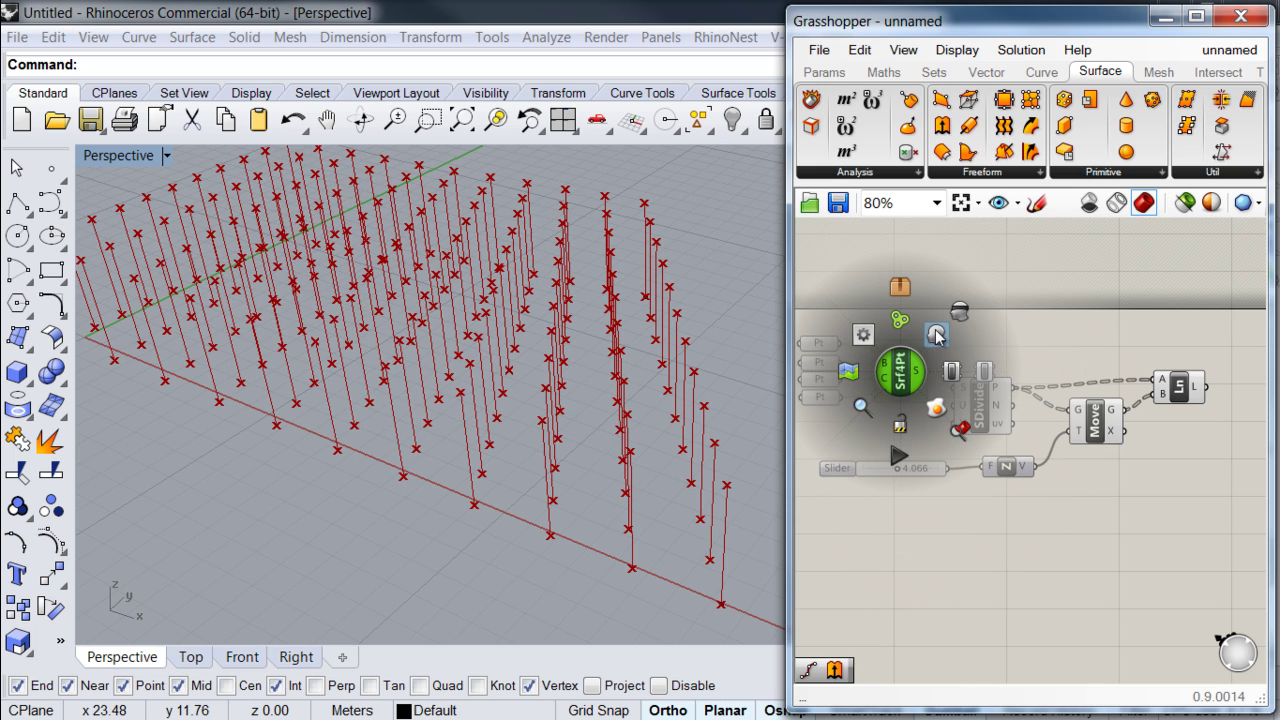
click(937, 334)
click(843, 541)
Disable the Srf4Pt component so the components downstream of it receive no surface.
click(903, 378)
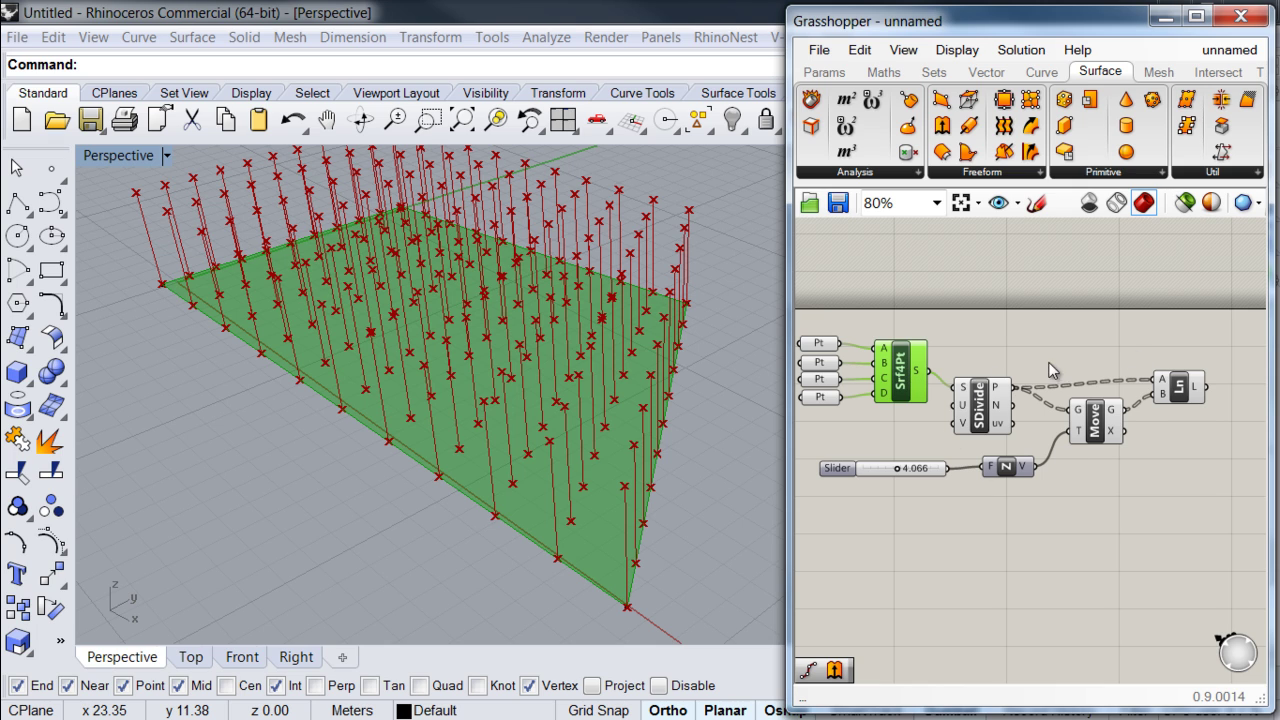
middle_click(905, 376)
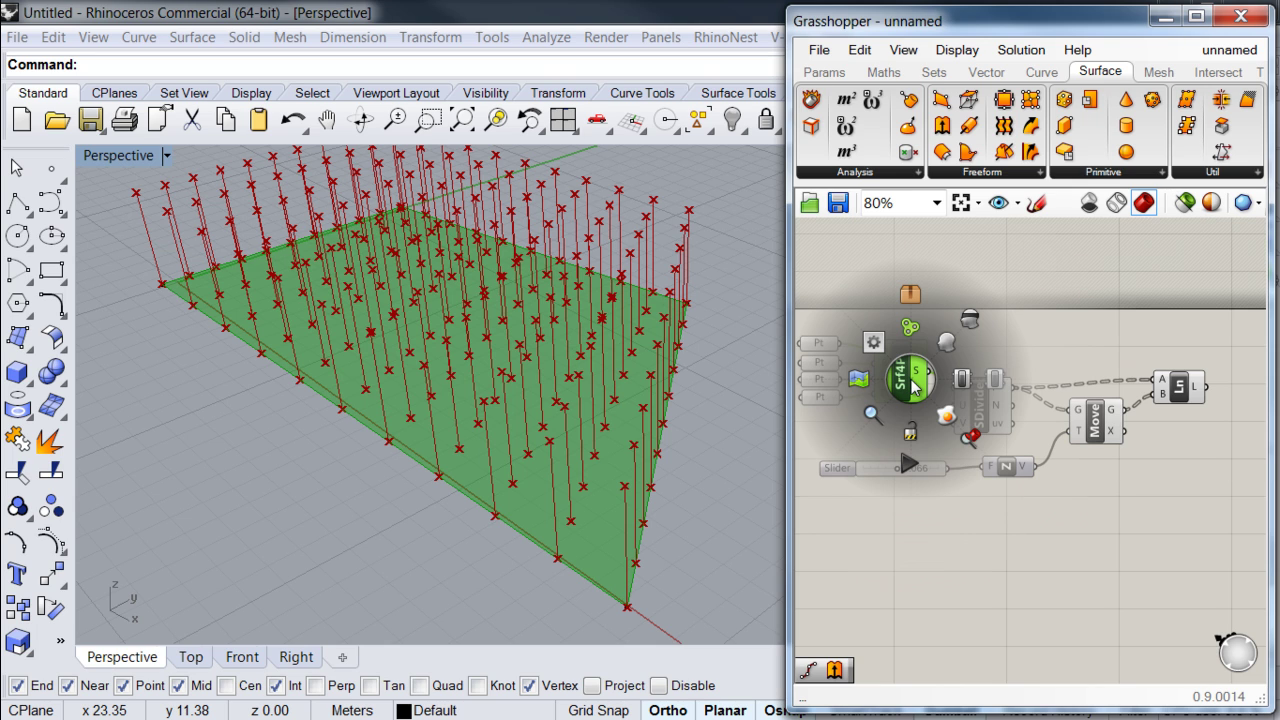
click(996, 387)
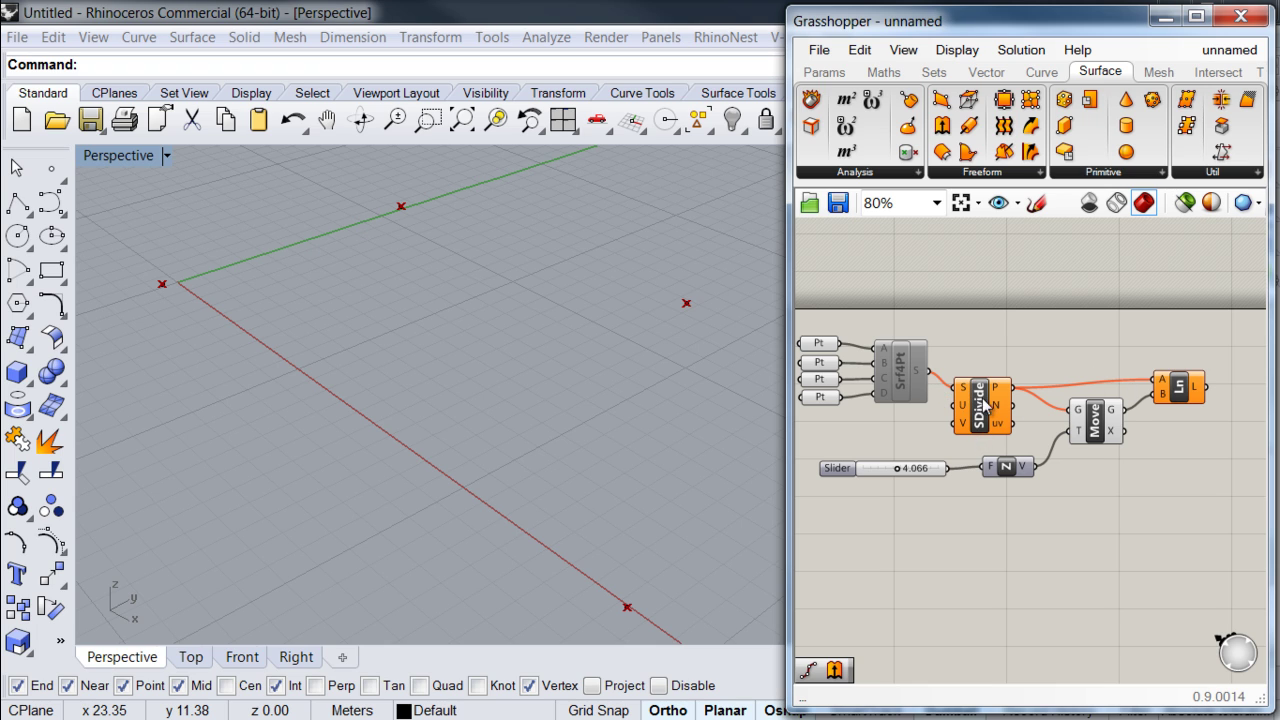
Enable the Srf4Pt component again and clear the selection.
click(915, 376)
middle_click(918, 378)
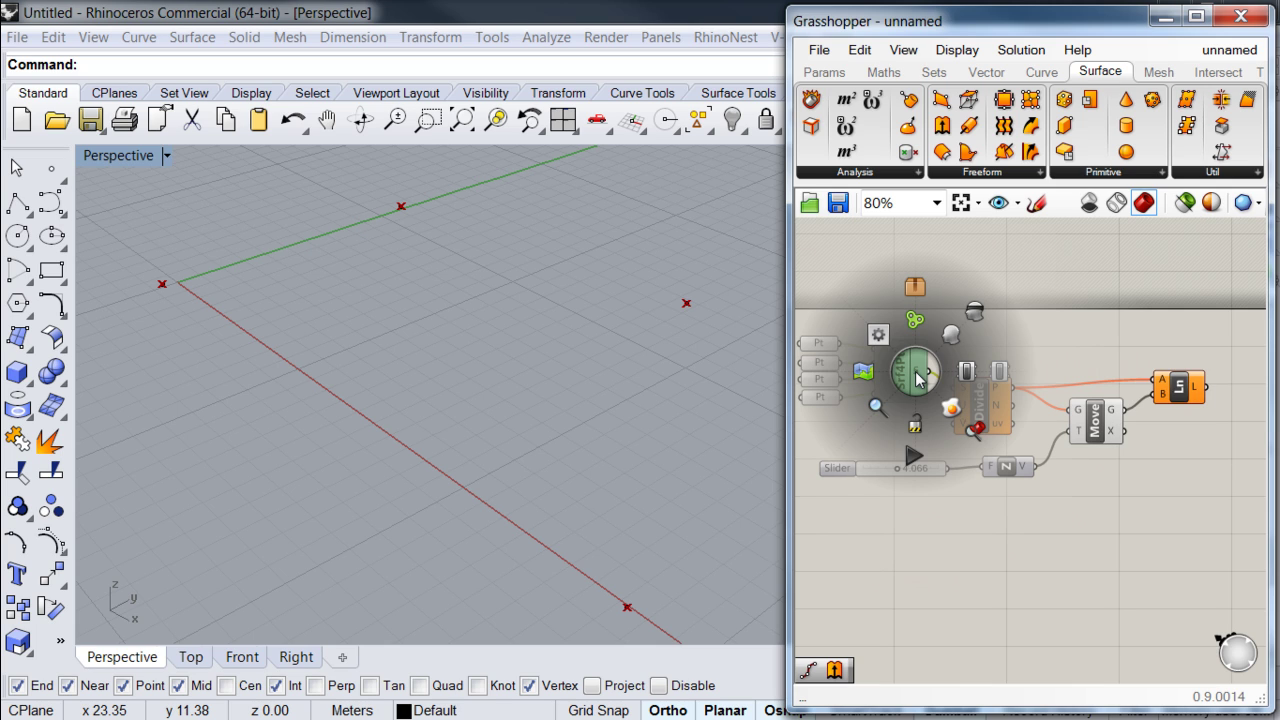
click(968, 374)
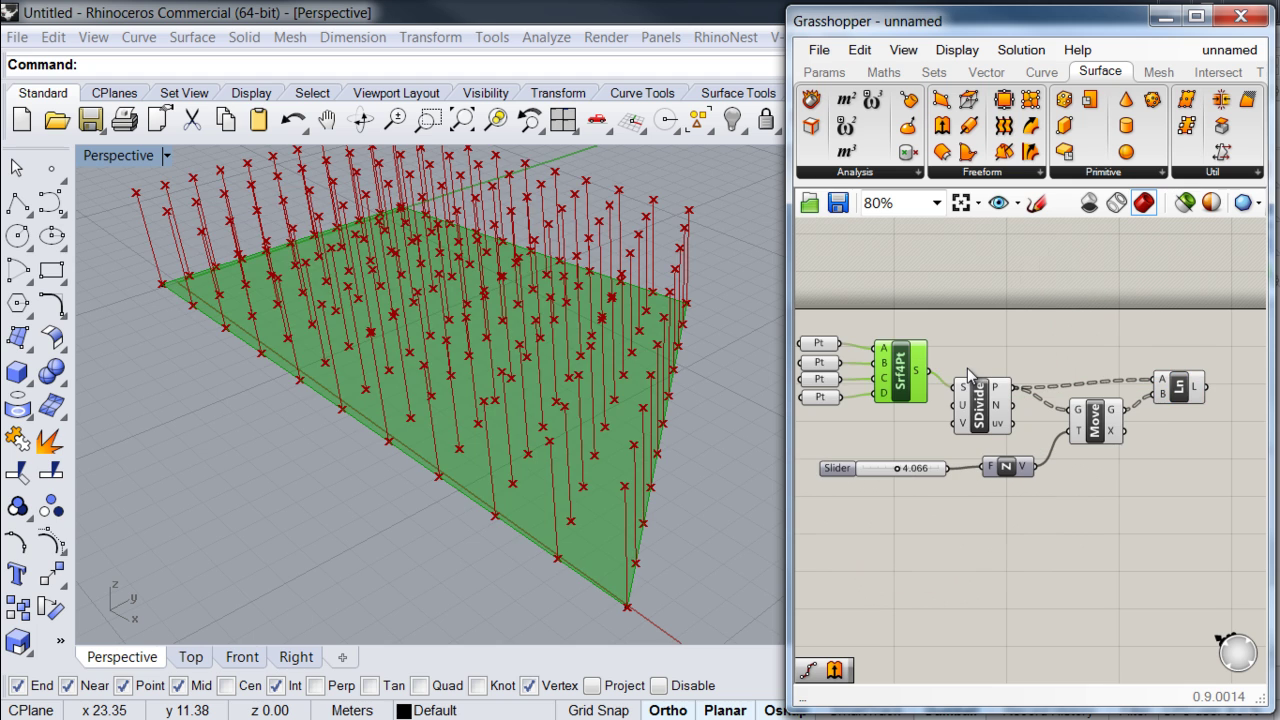
click(1011, 319)
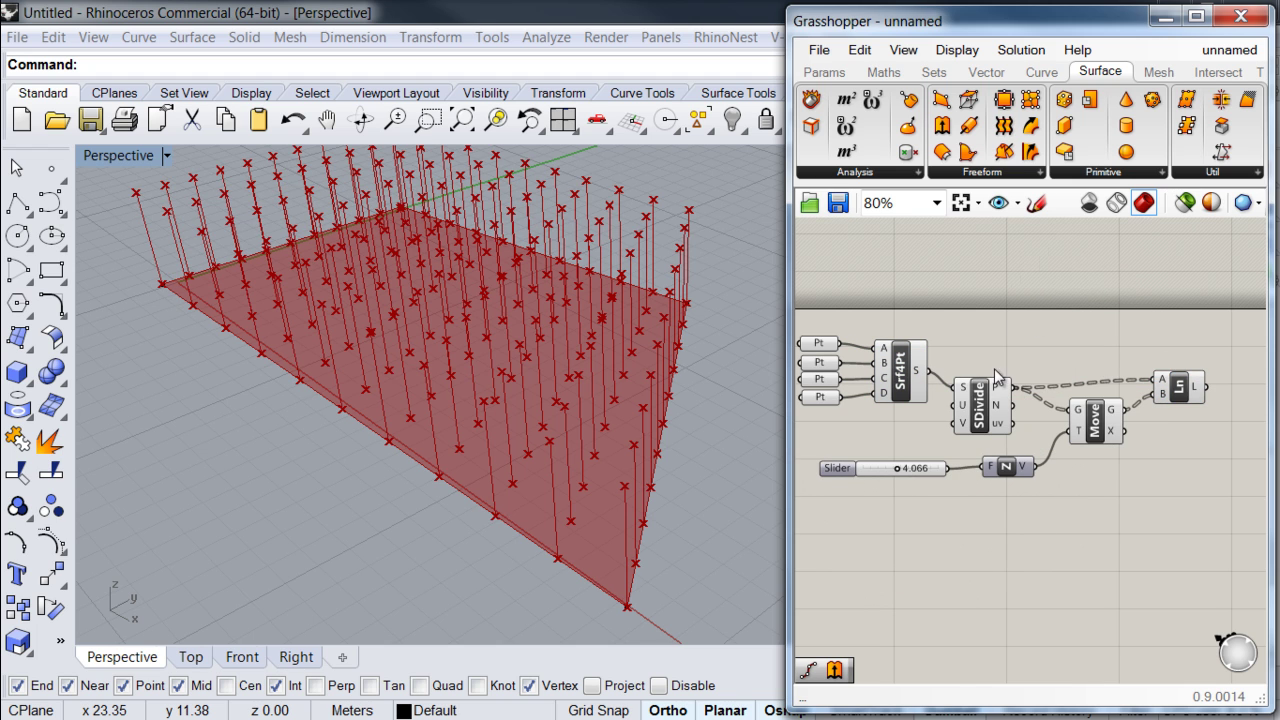
Bake the Srf4Pt surface into the Rhino model, cancelling the point command that is still running.
right_drag(1013, 342, 1034, 320)
right_drag(620, 410, 660, 420)
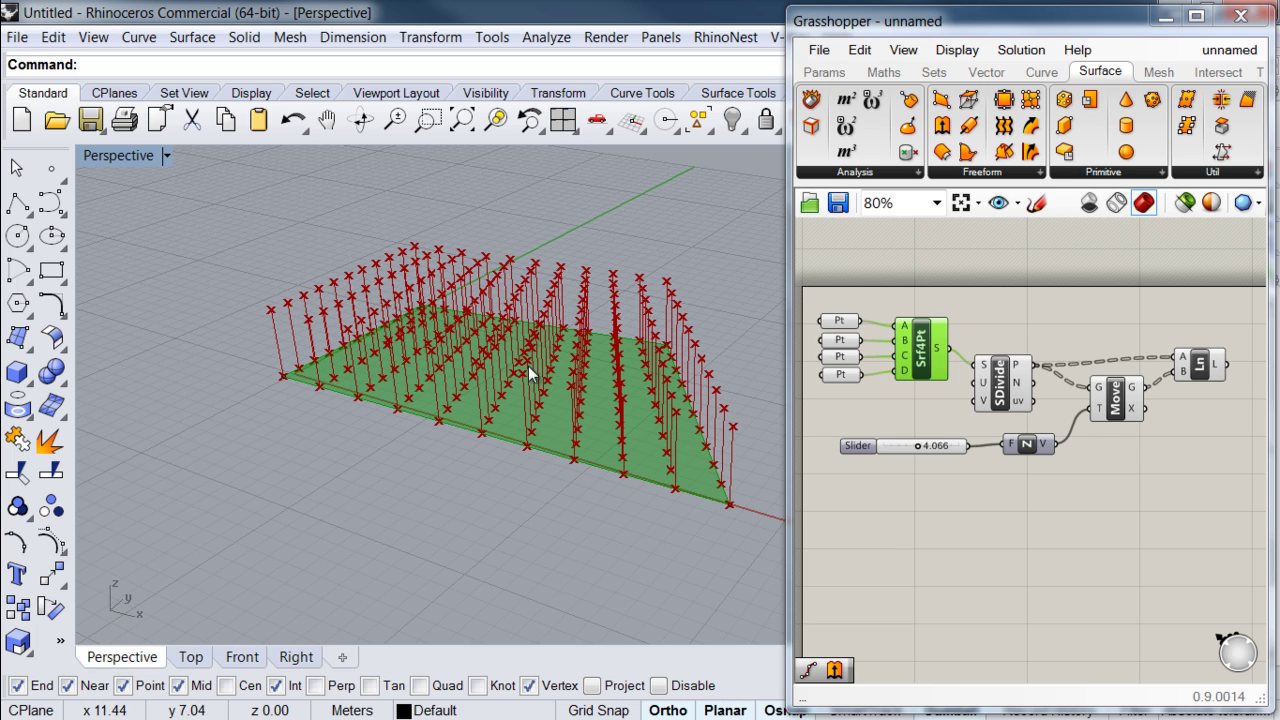
middle_click(922, 358)
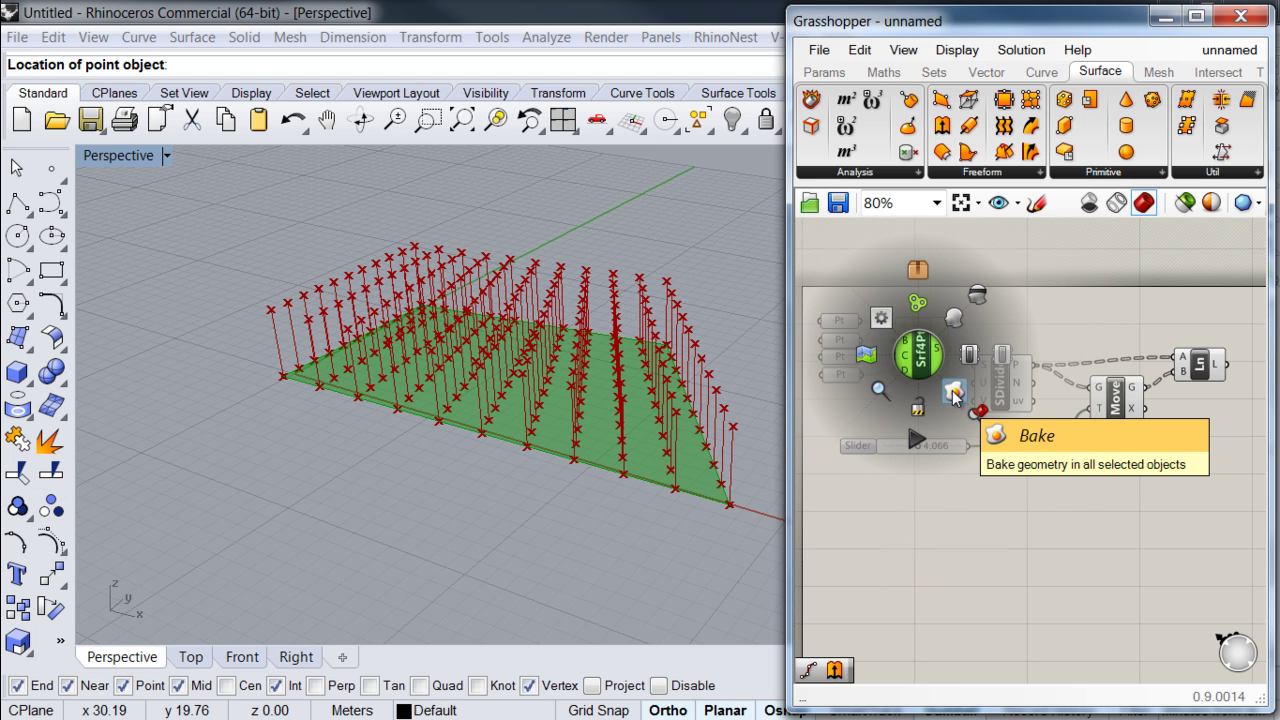
key(Escape)
right_drag(668, 416, 717, 437)
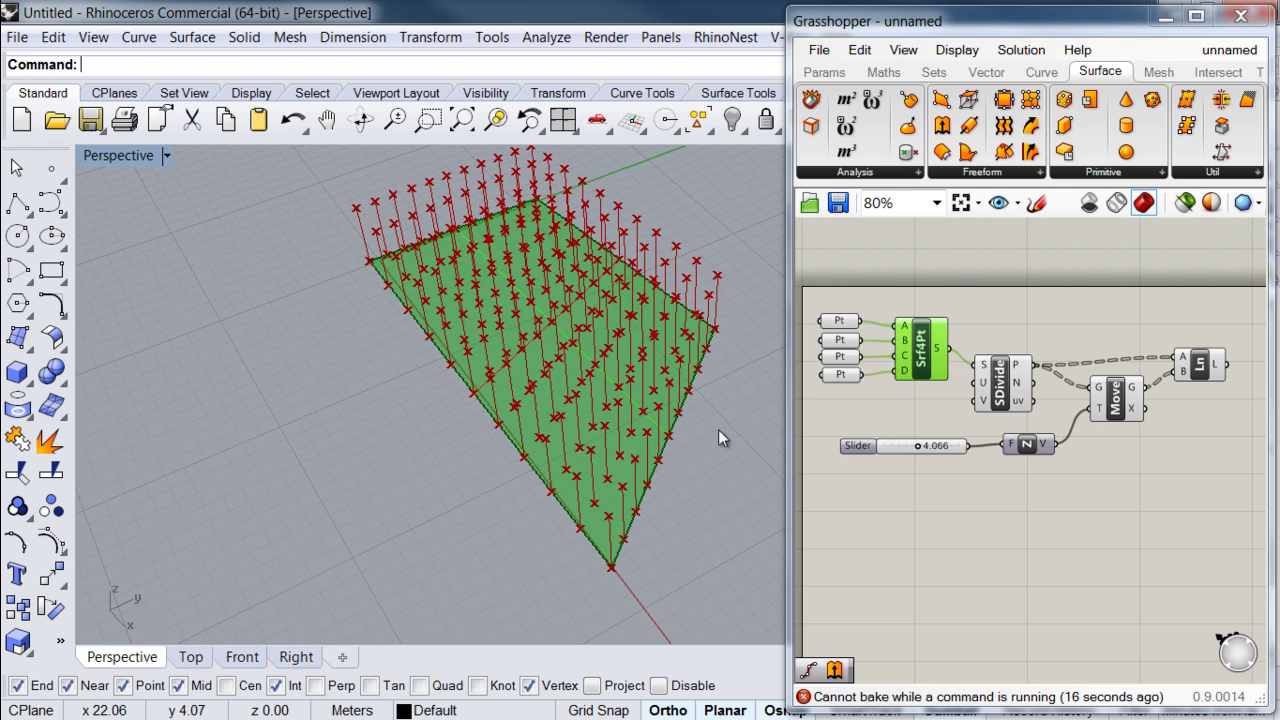
Turn off Srf4Pt's preview so that only the baked surface represents it, and inspect the surface from another angle.
middle_click(922, 358)
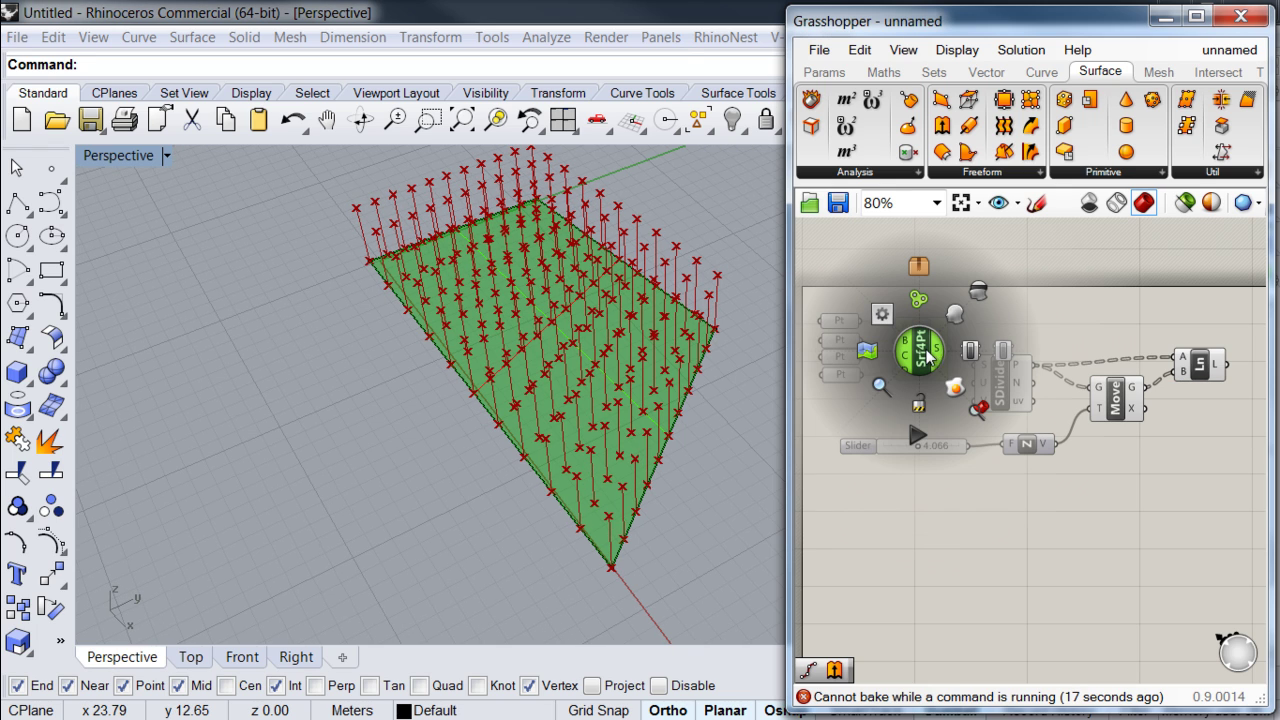
click(978, 290)
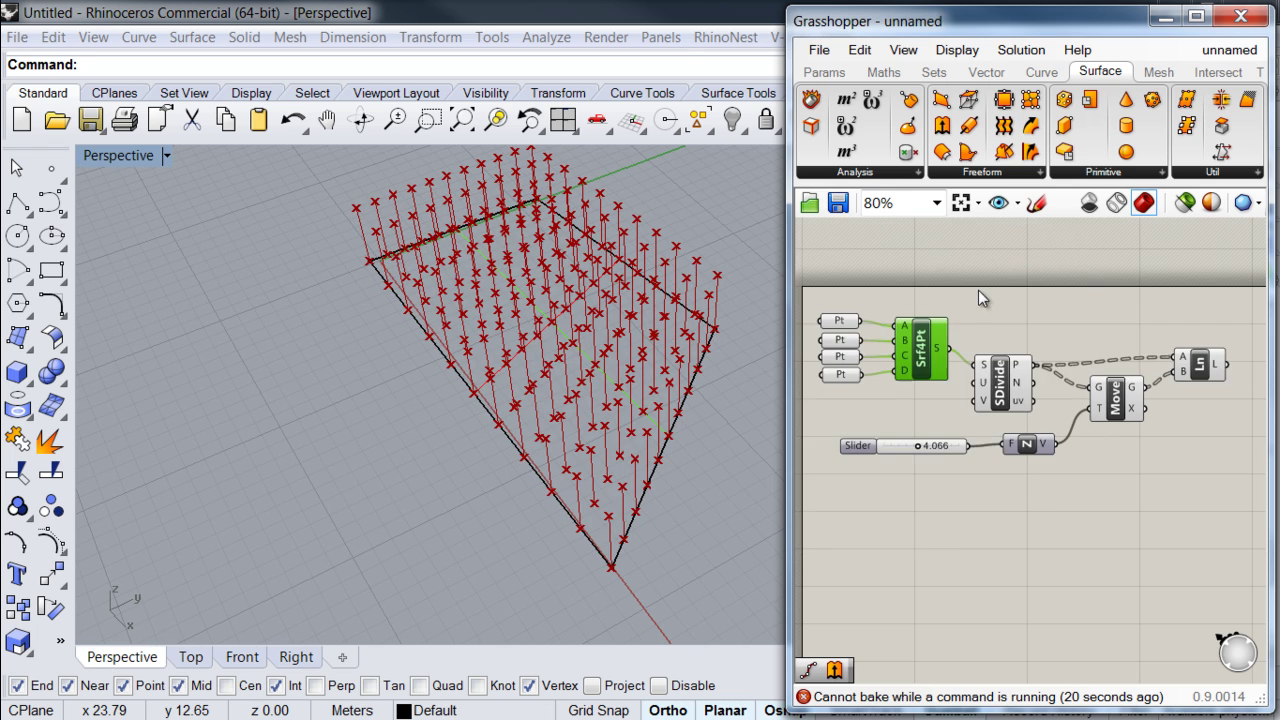
right_drag(697, 390, 333, 293)
Switch the Perspective viewport's display mode to Shaded.
click(104, 158)
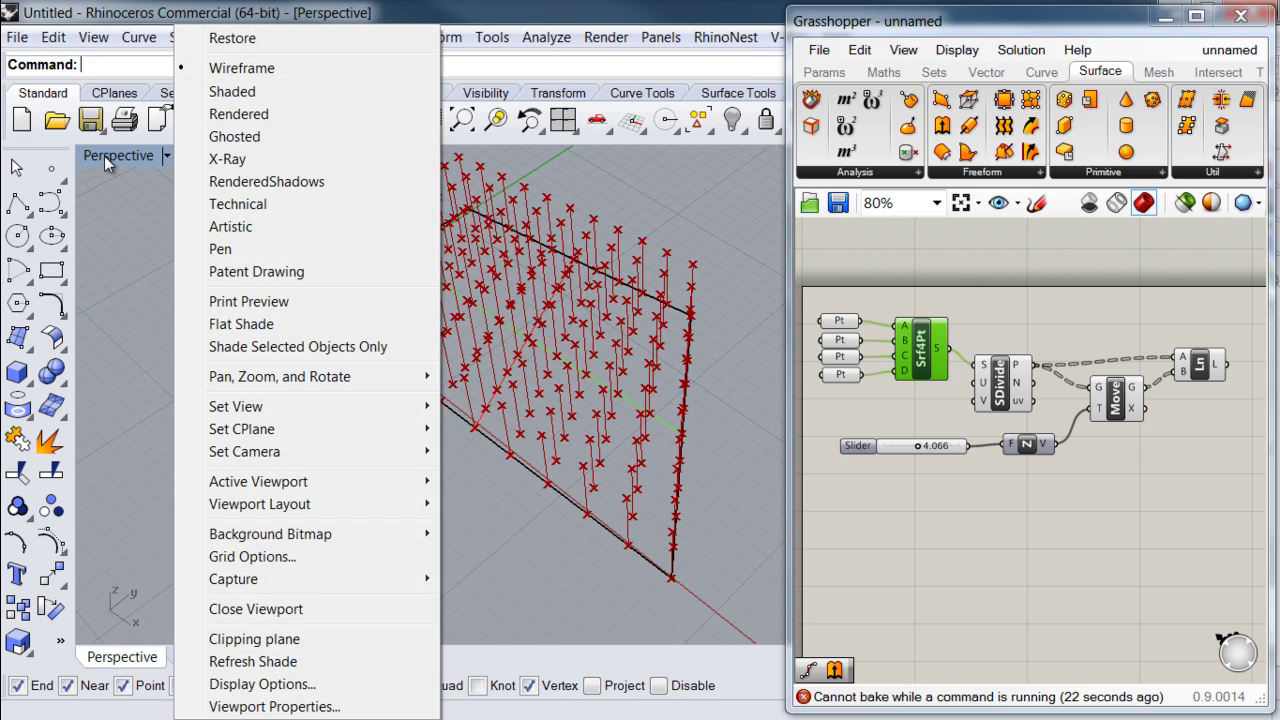
click(229, 89)
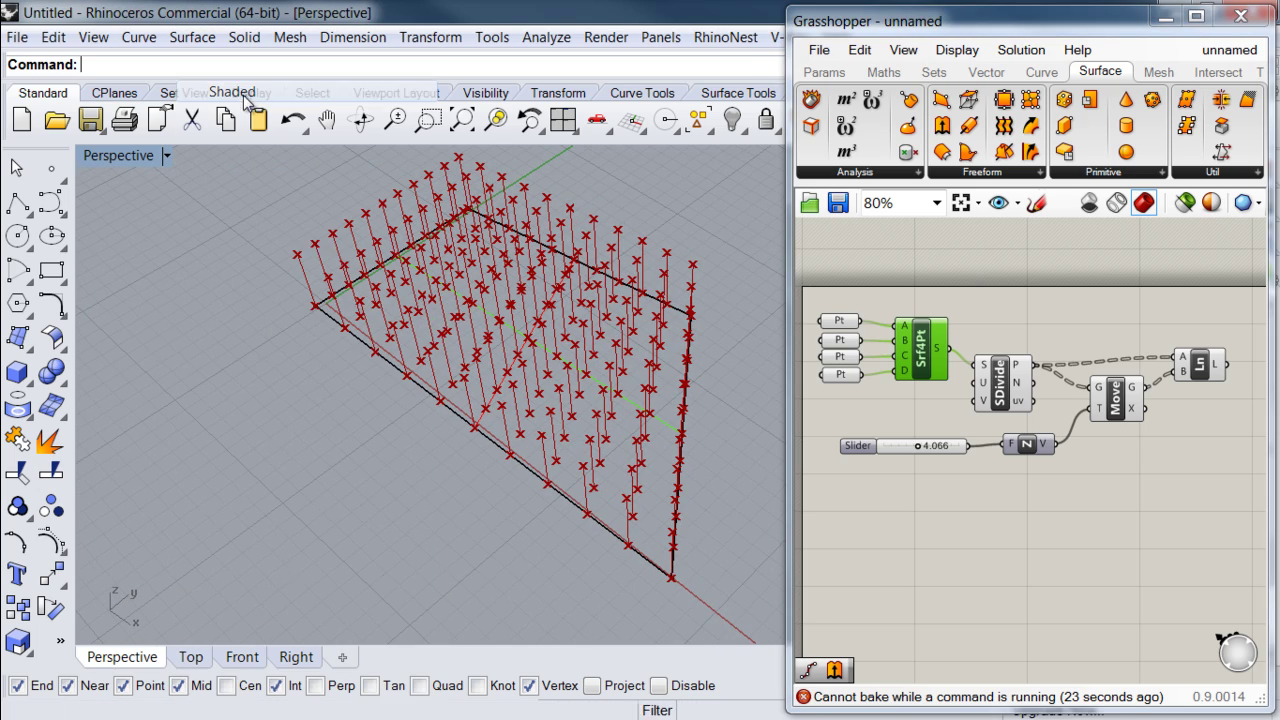
mouse_move(503, 407)
right_down()
mouse_move(575, 350)
mouse_move(543, 430)
mouse_move(552, 412)
mouse_move(472, 449)
mouse_move(505, 378)
right_up()
Select the baked surface and move it away from the Grasshopper points and lines.
click(516, 417)
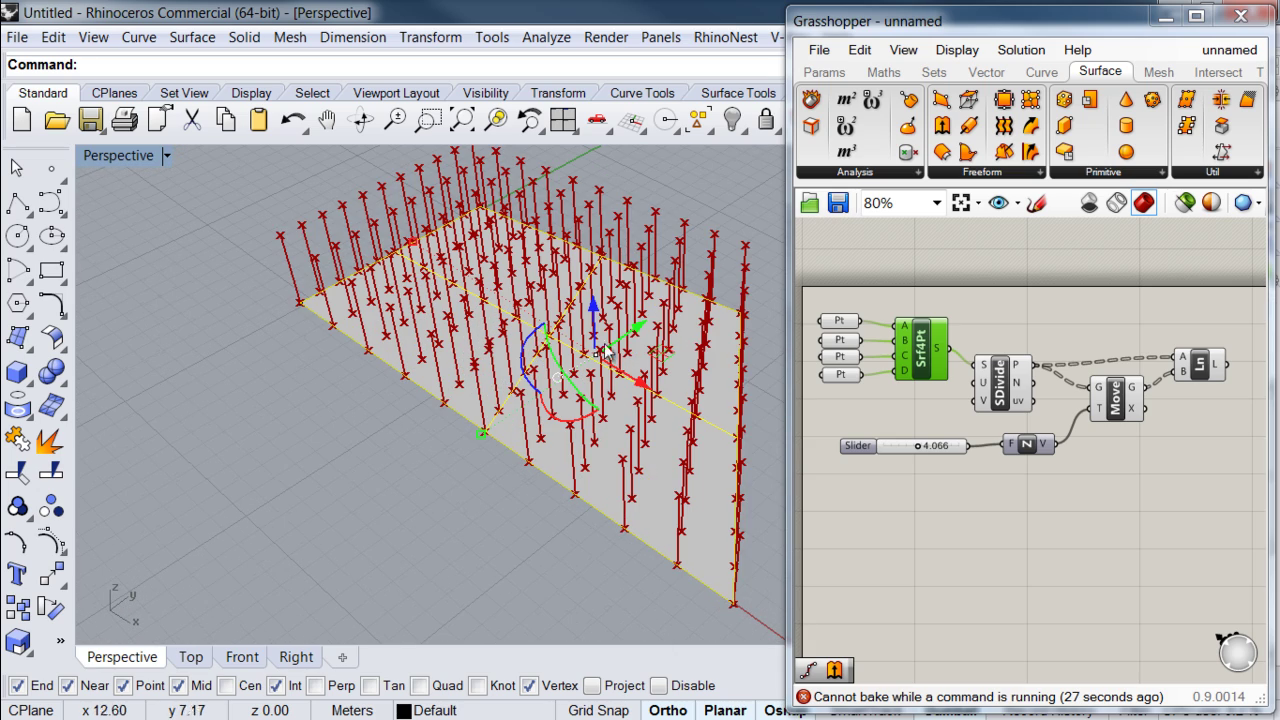
scroll(632, 357, down, 3)
click(640, 372)
drag(640, 372, 414, 480)
right_drag(414, 480, 511, 401)
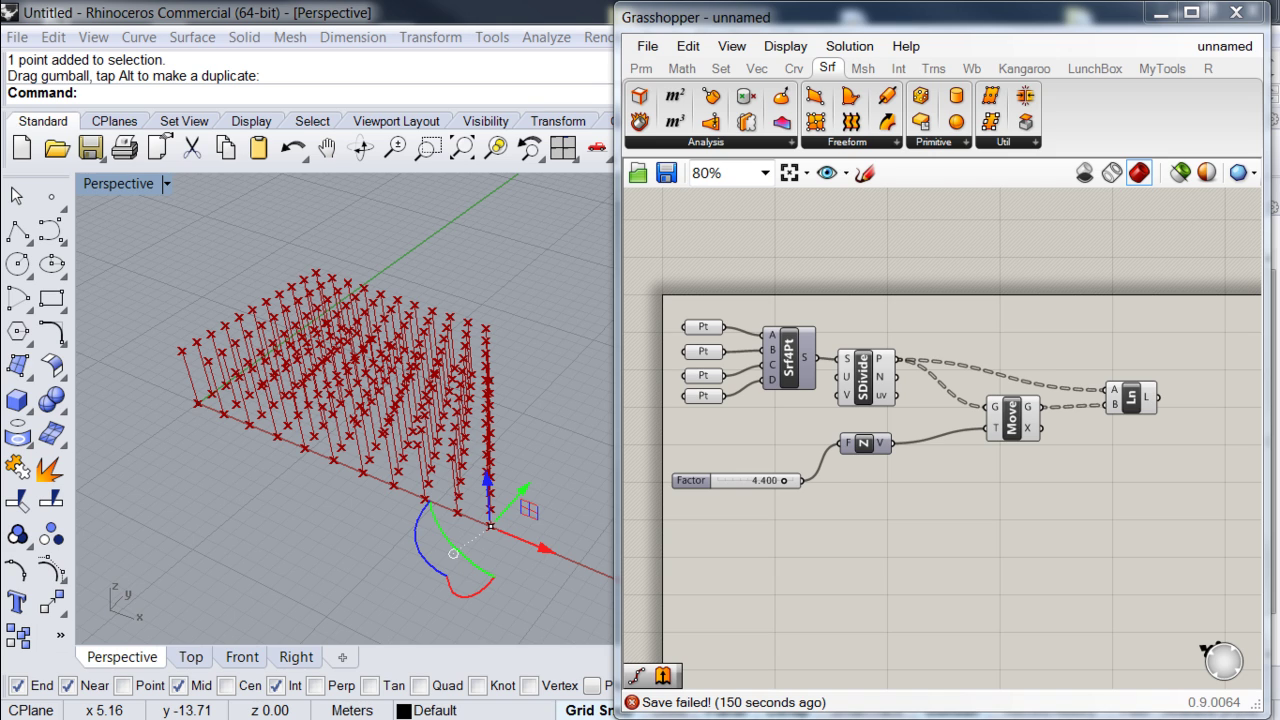
Save the Grasshopper definition as Excercise_01.gh in the Excercise_01 folder on the desktop.
click(650, 47)
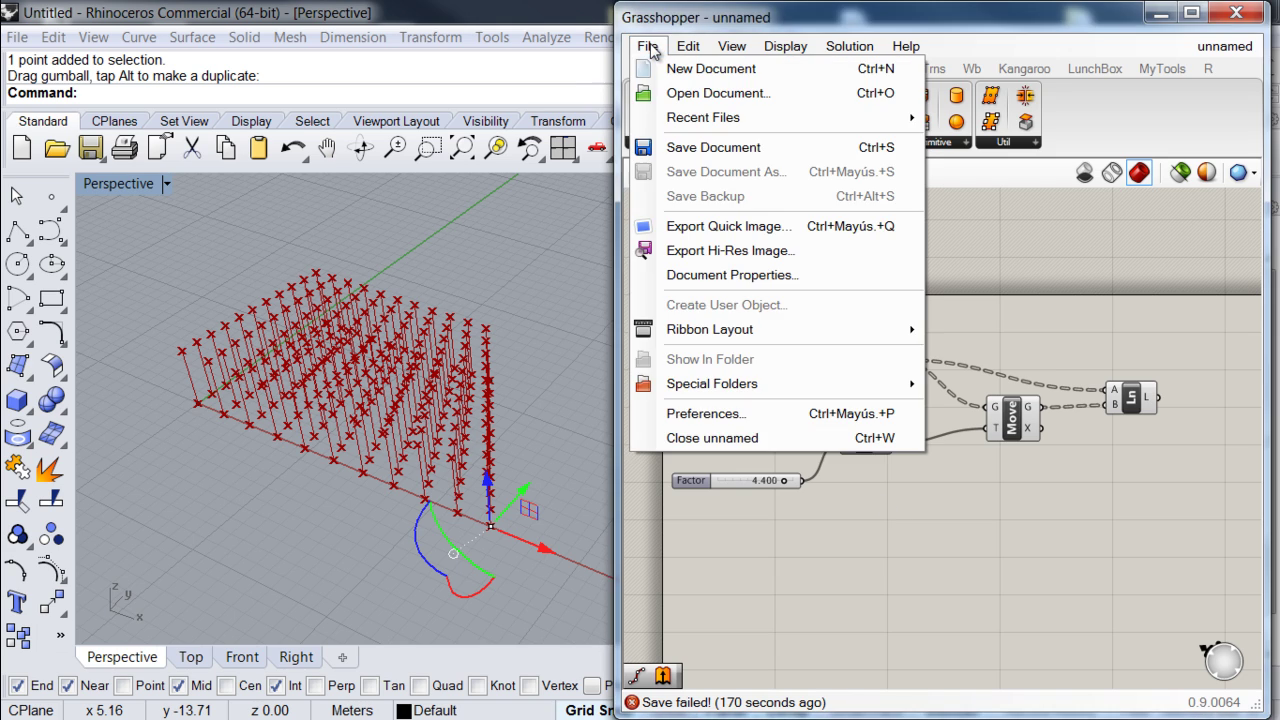
click(681, 152)
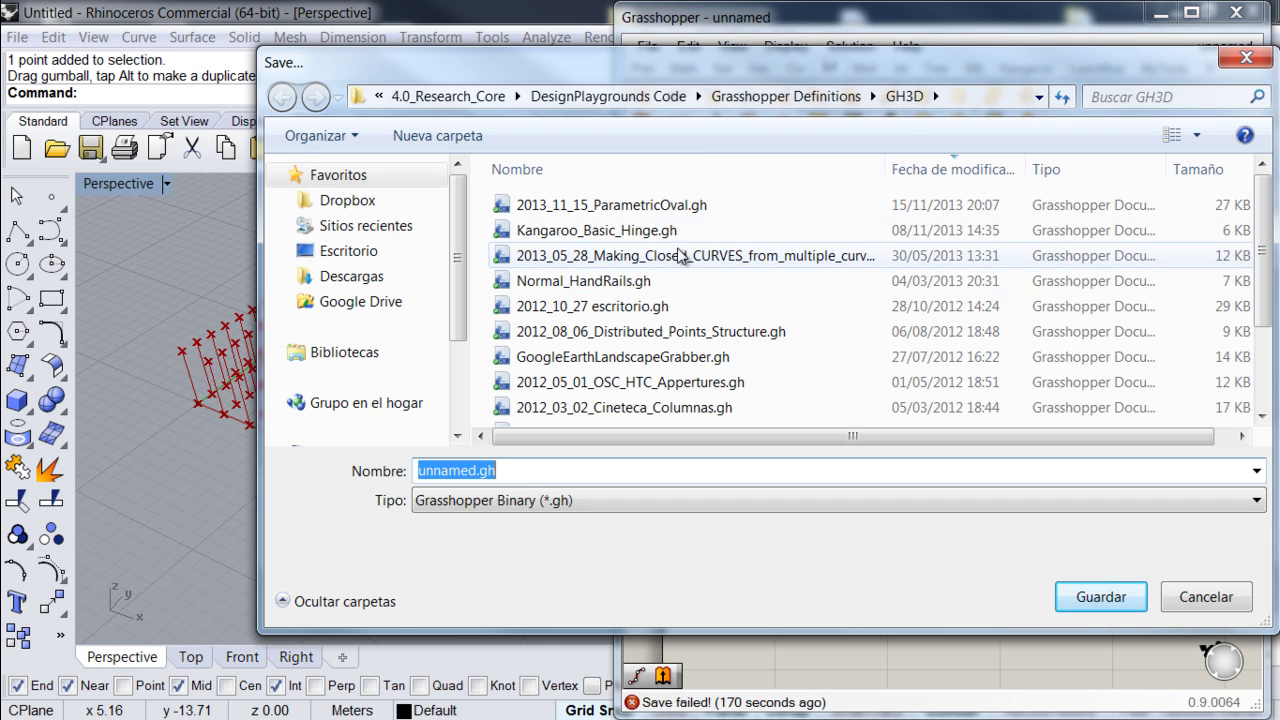
click(340, 251)
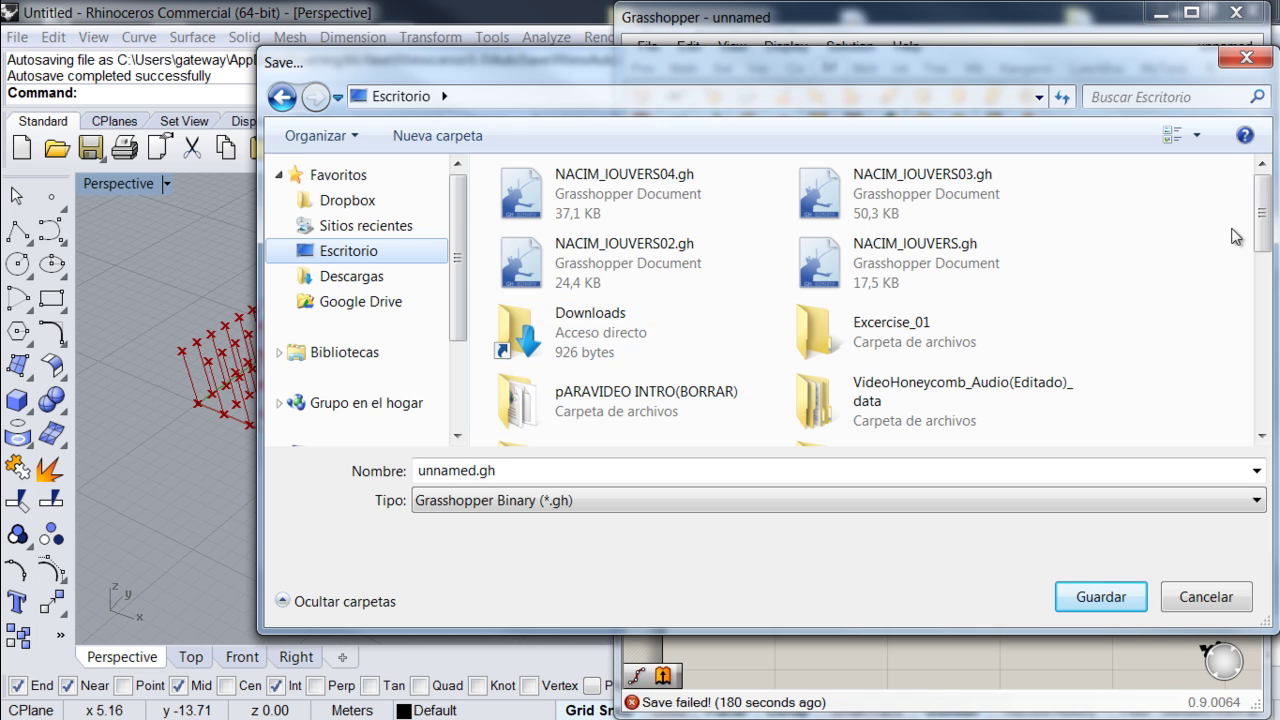
mouse_move(1262, 233)
mouse_down()
mouse_move(1262, 277)
mouse_move(1262, 250)
mouse_up()
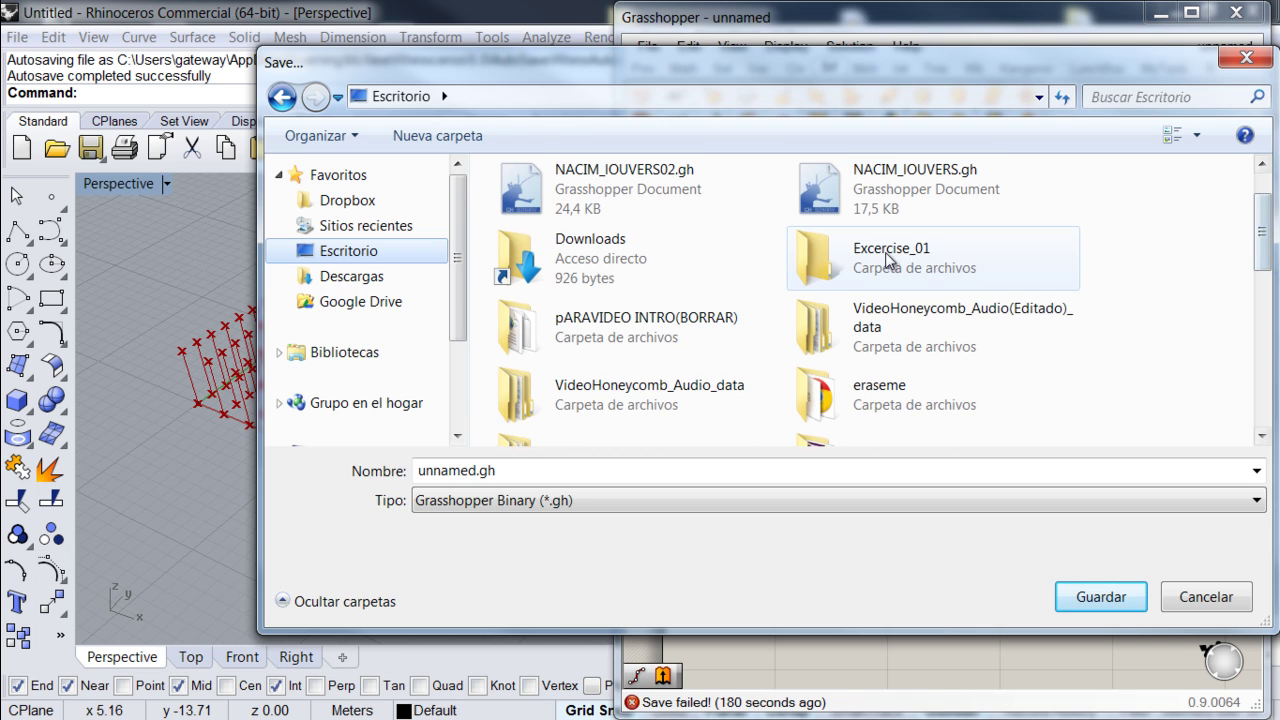
double_click(855, 258)
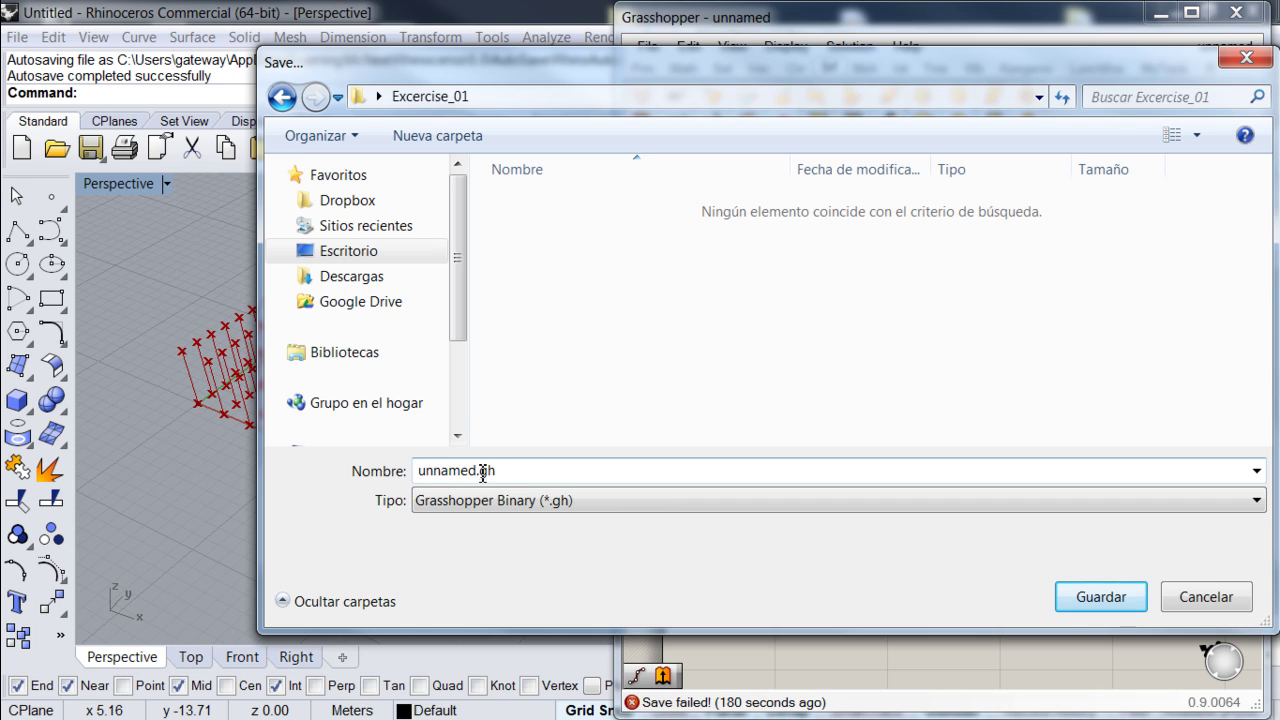
drag(480, 472, 407, 479)
text(Excercise)
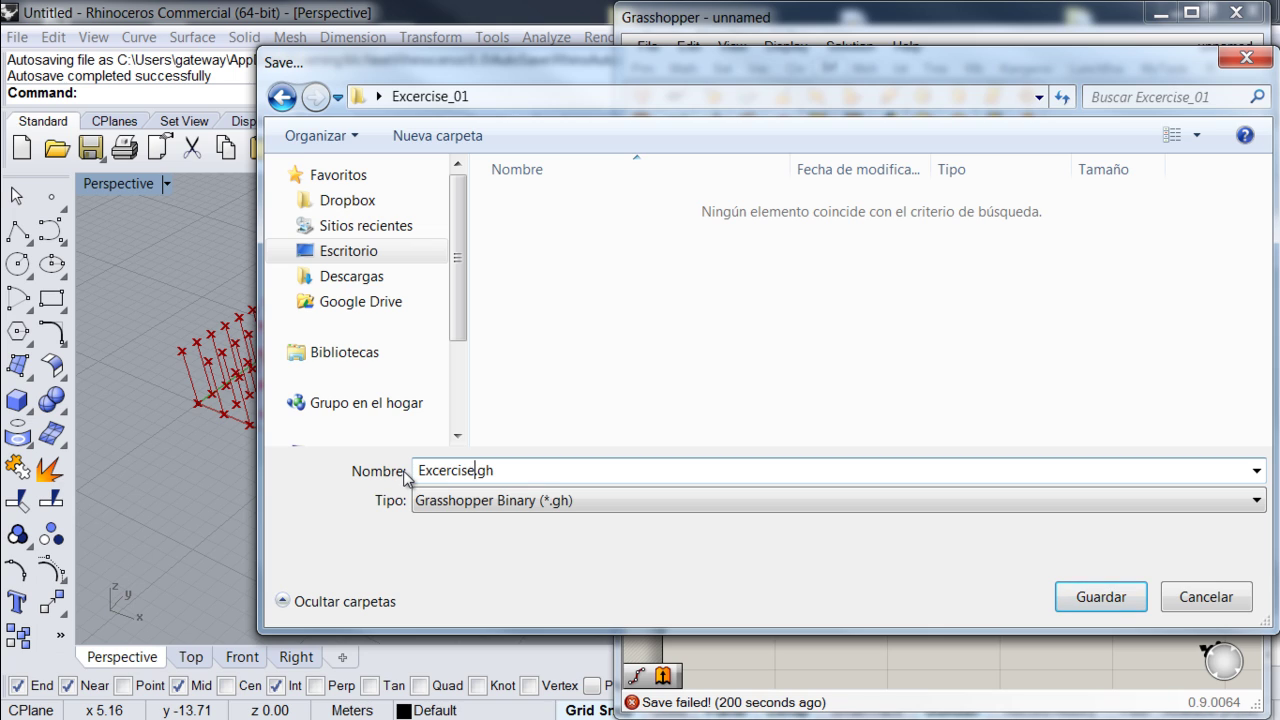
text(_01)
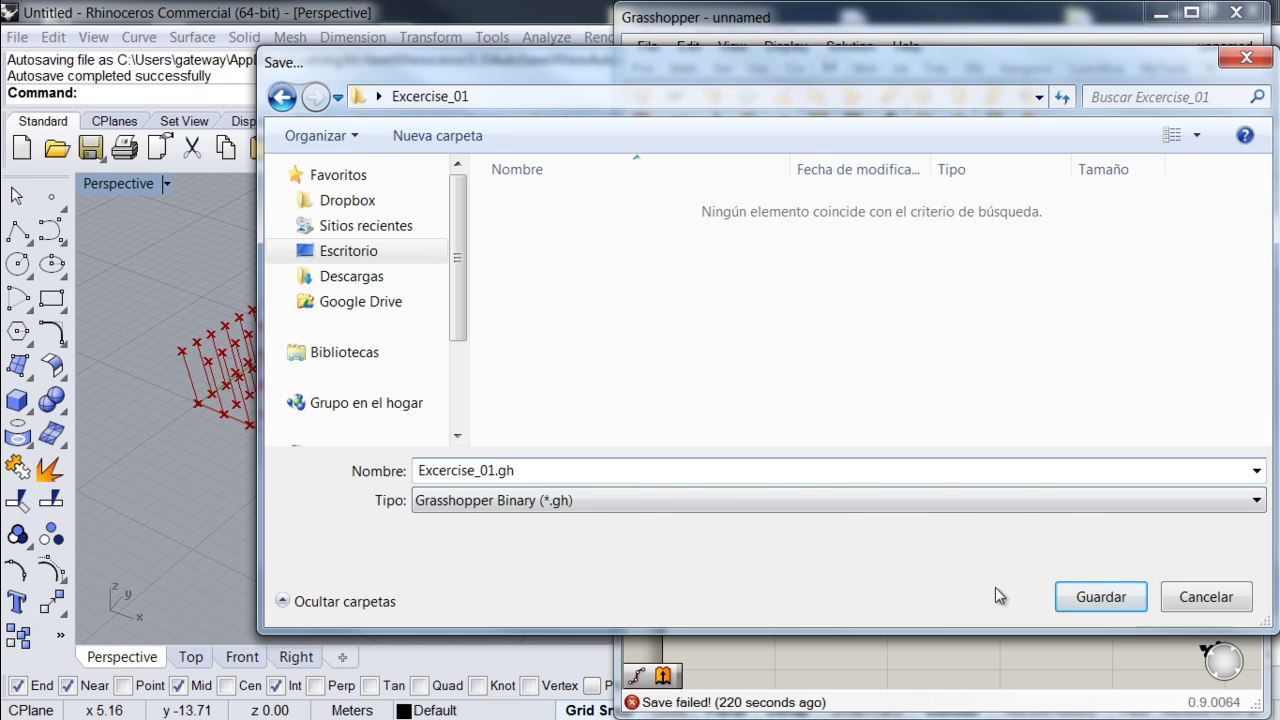
click(1075, 597)
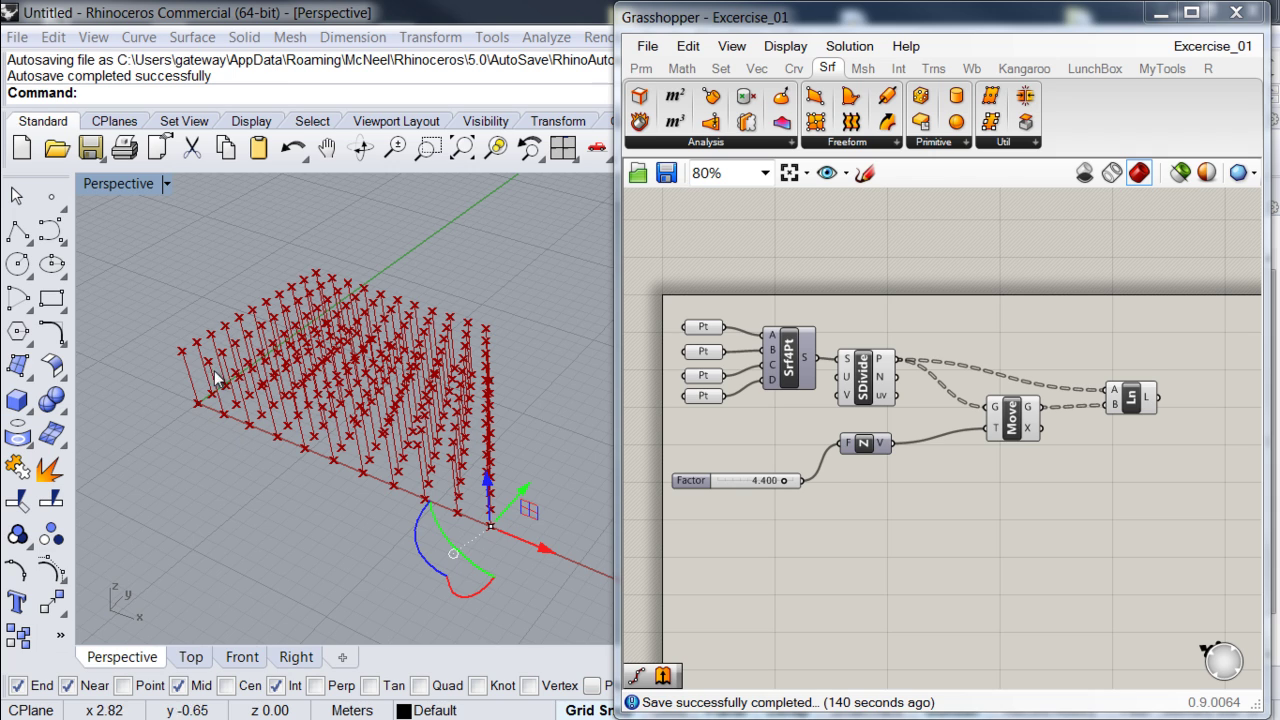
Save the Rhino model under the name Excercise_01 in the same Excercise_01 folder, removing the .gh extension from the suggested name.
click(159, 224)
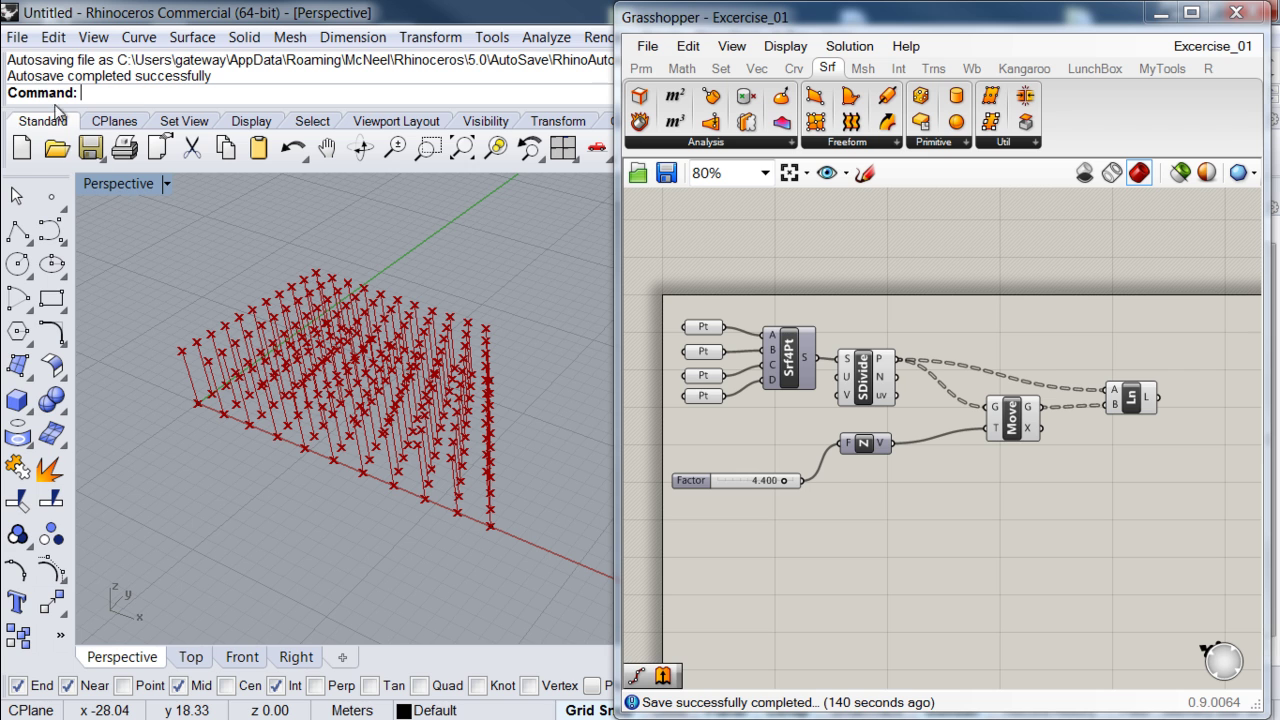
click(17, 38)
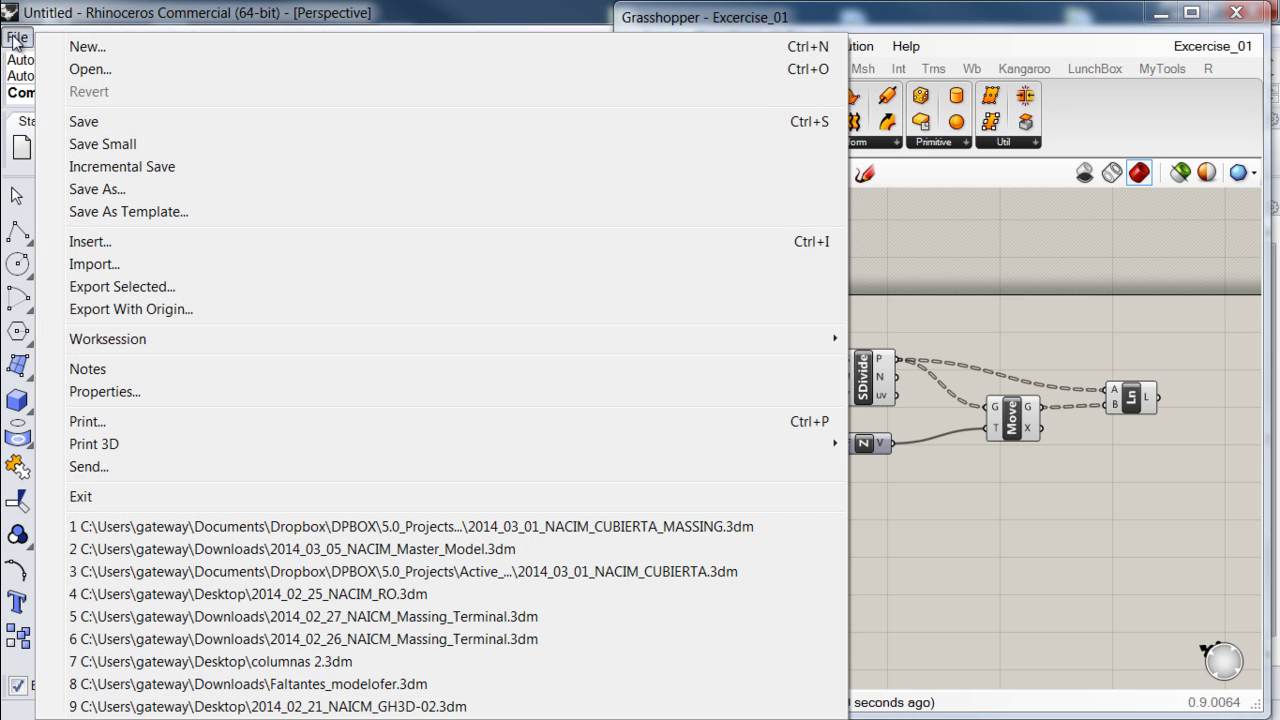
click(97, 189)
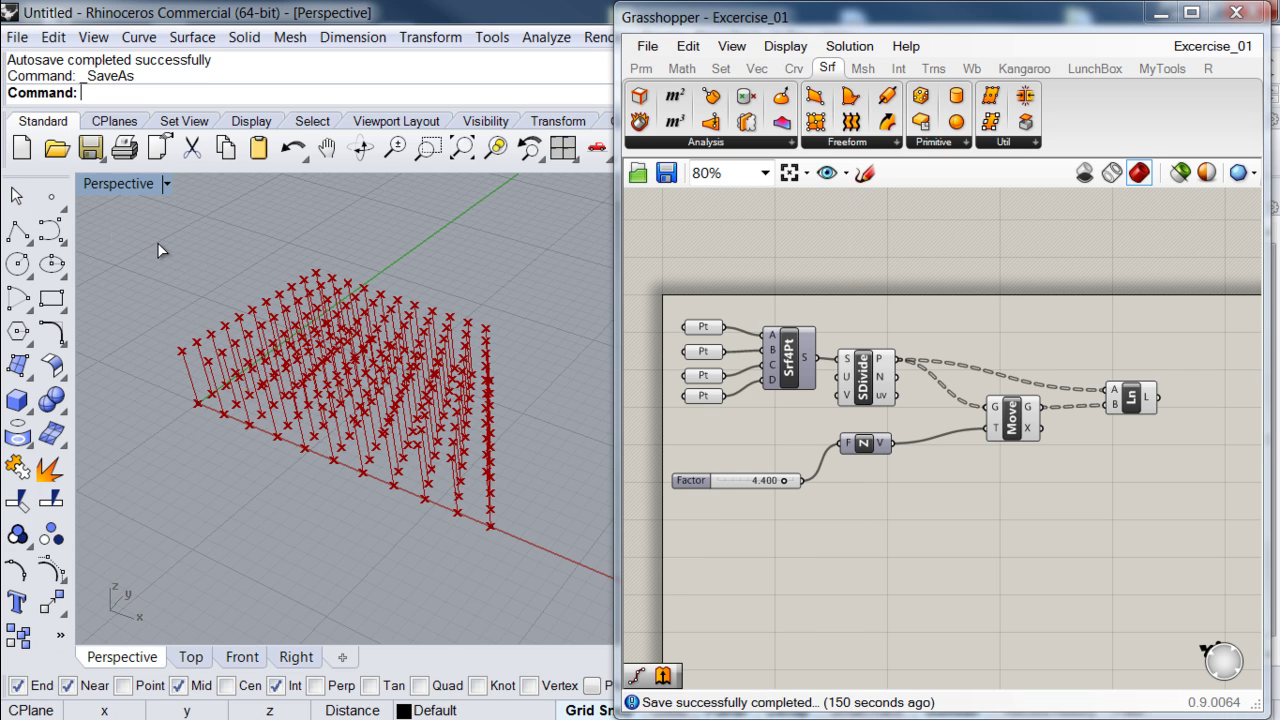
scroll(1003, 247, up, 1)
double_click(300, 190)
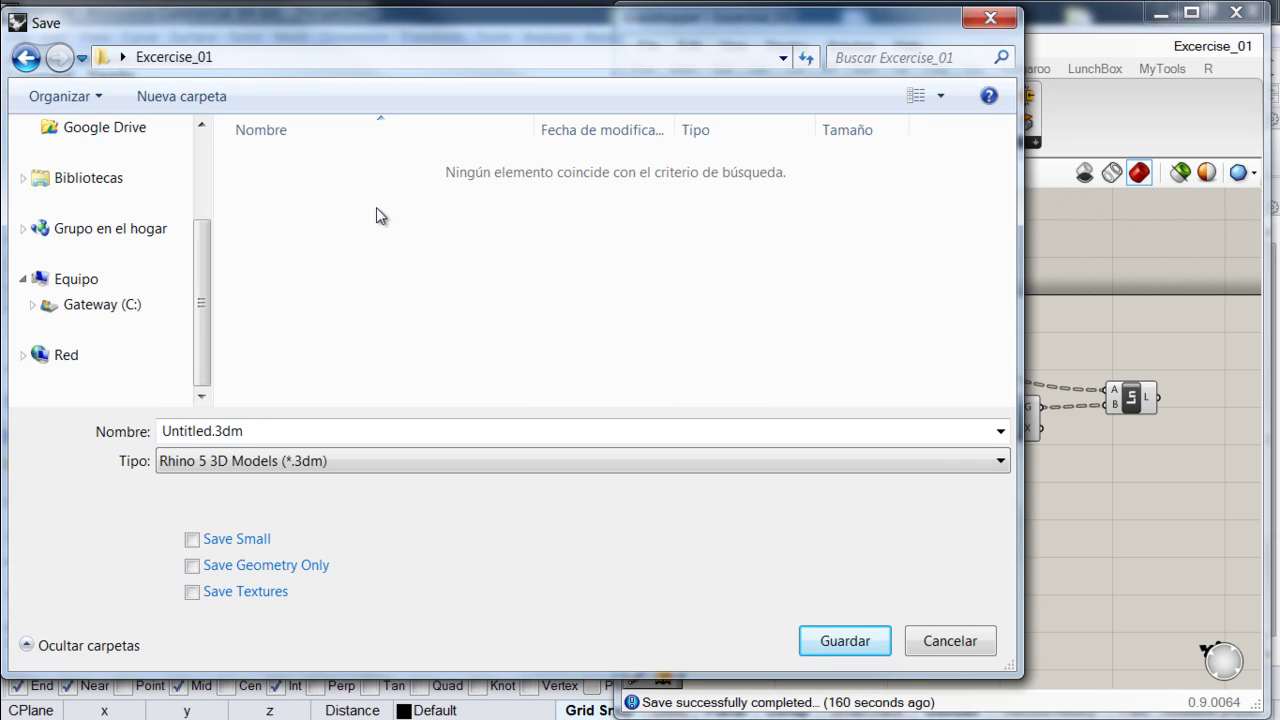
text(Ex)
key(Down)
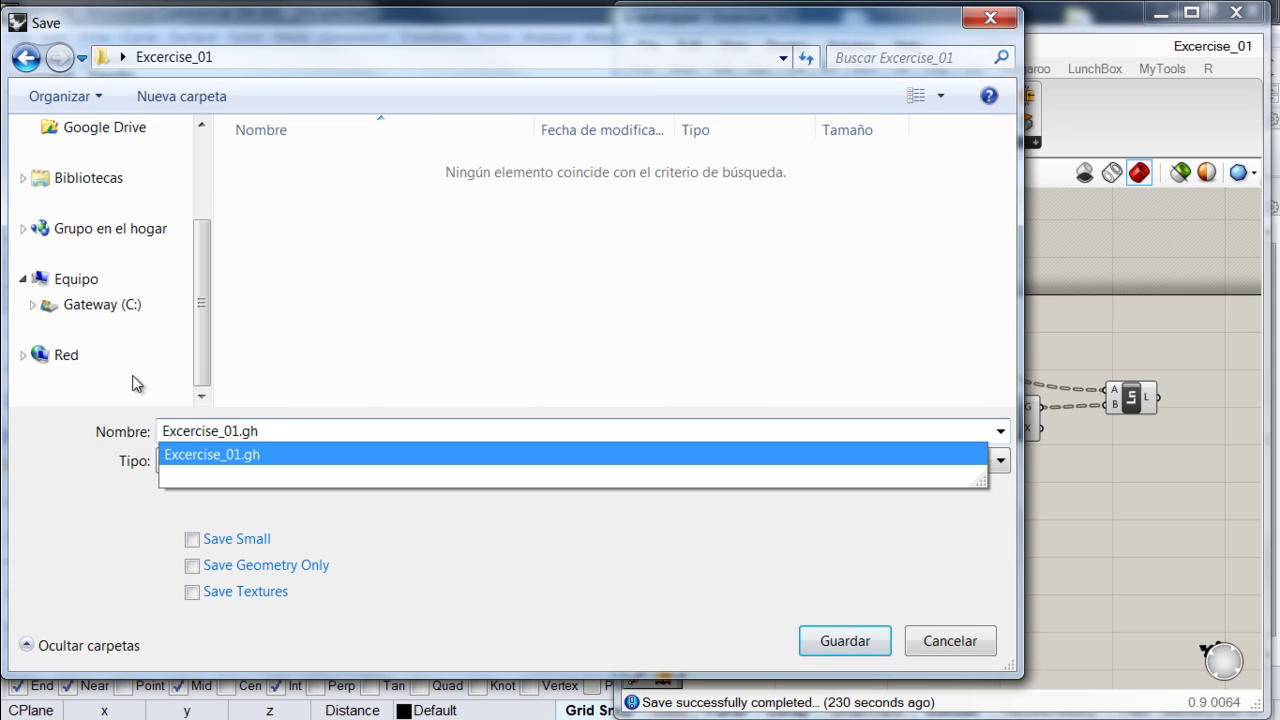
key(BackSpace)
key(BackSpace)
key(BackSpace)
click(835, 645)
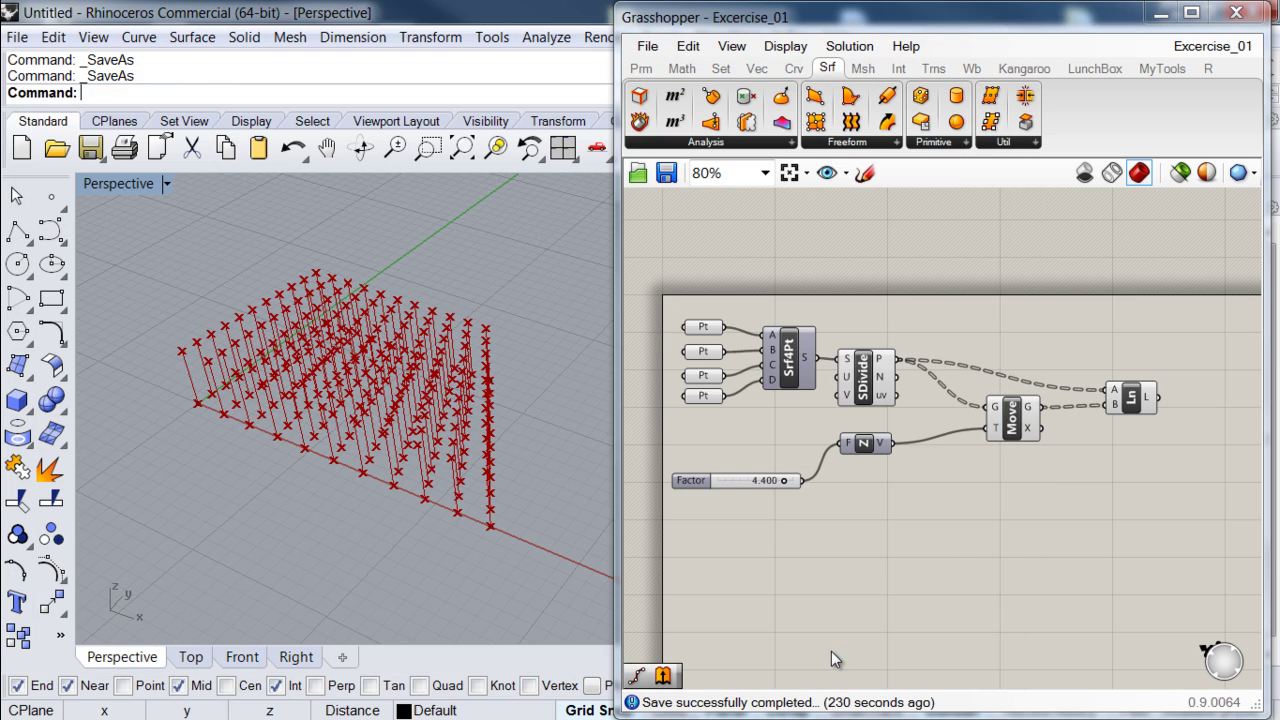